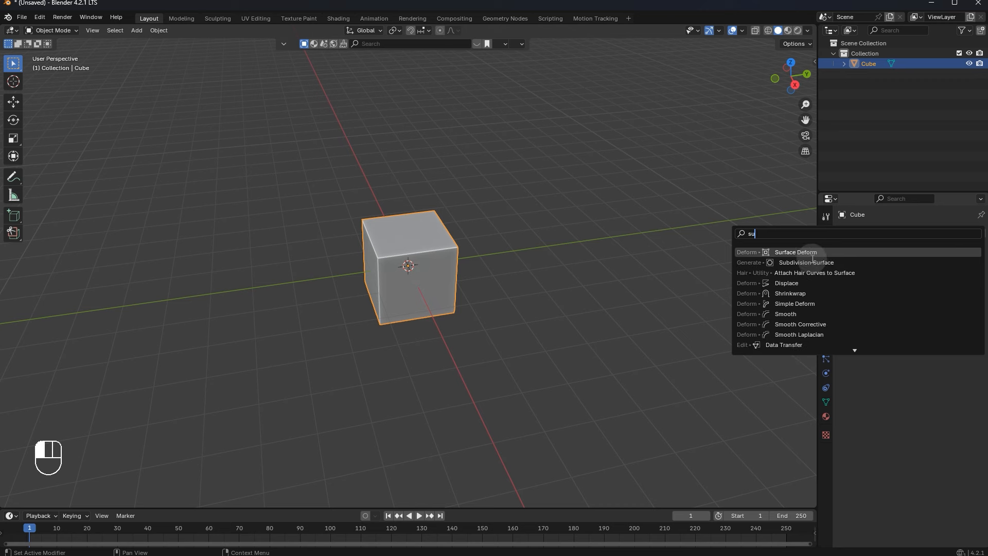
- Add a Subdivision Surface modifier to the cube, set its viewport level to 2, and apply it
click(820, 263)
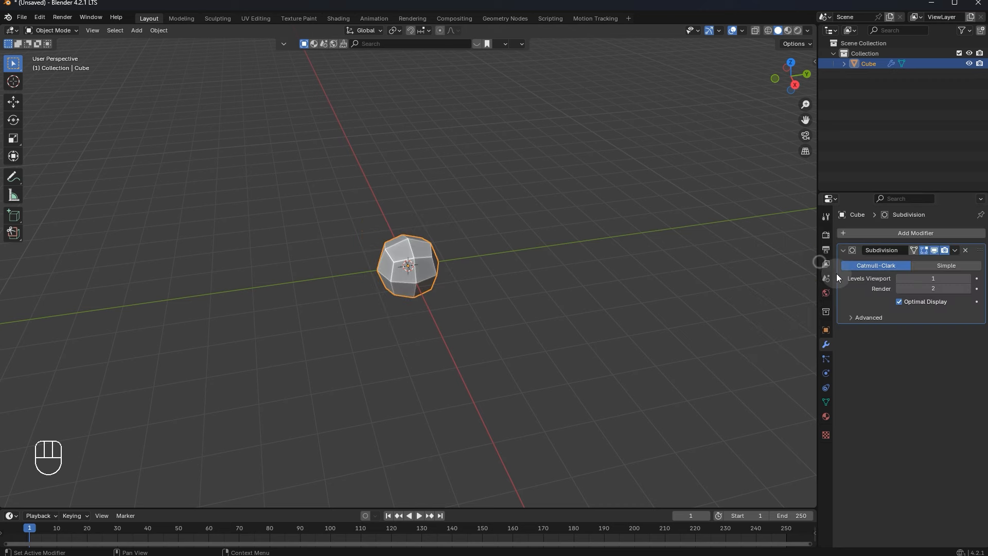
click(968, 278)
key(ctrl+a)
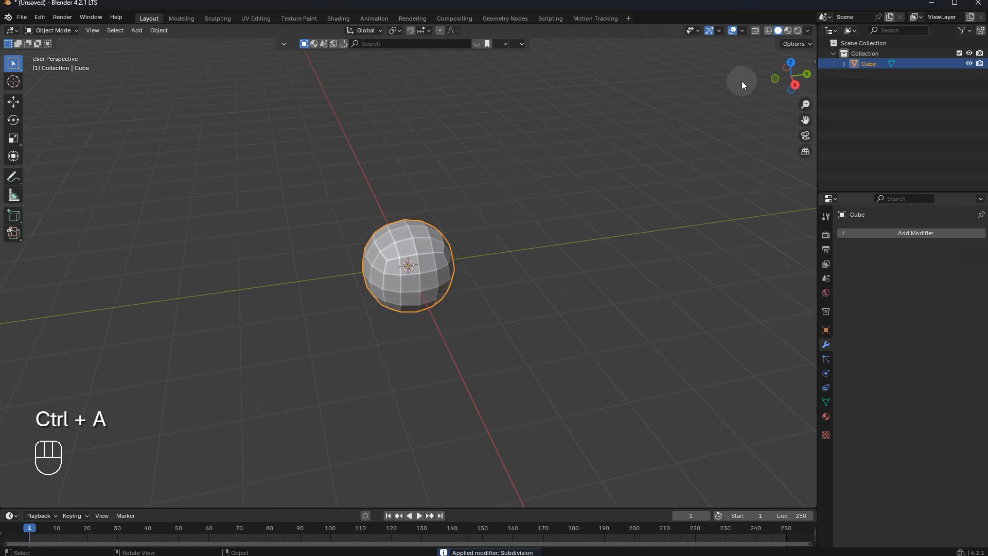
- In Edit Mode with X-ray enabled, select all vertices except those of the octant with positive X, Y and Z
click(790, 63)
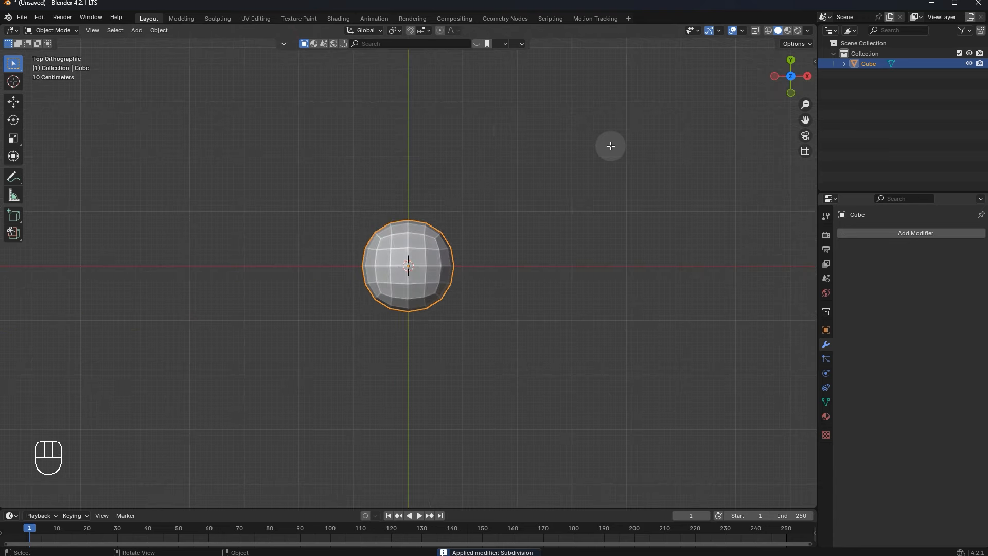
key(Tab)
click(755, 32)
click(757, 31)
click(756, 30)
drag(243, 155, 395, 362)
shift+drag(323, 410, 518, 283)
middle_drag(523, 309, 500, 268)
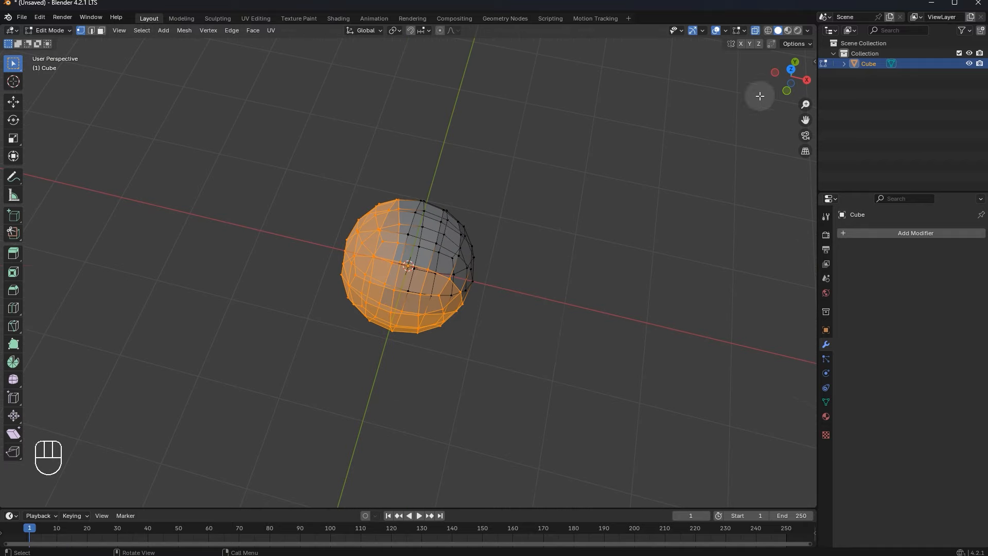
click(792, 64)
click(791, 92)
shift+drag(344, 396, 517, 264)
click(791, 61)
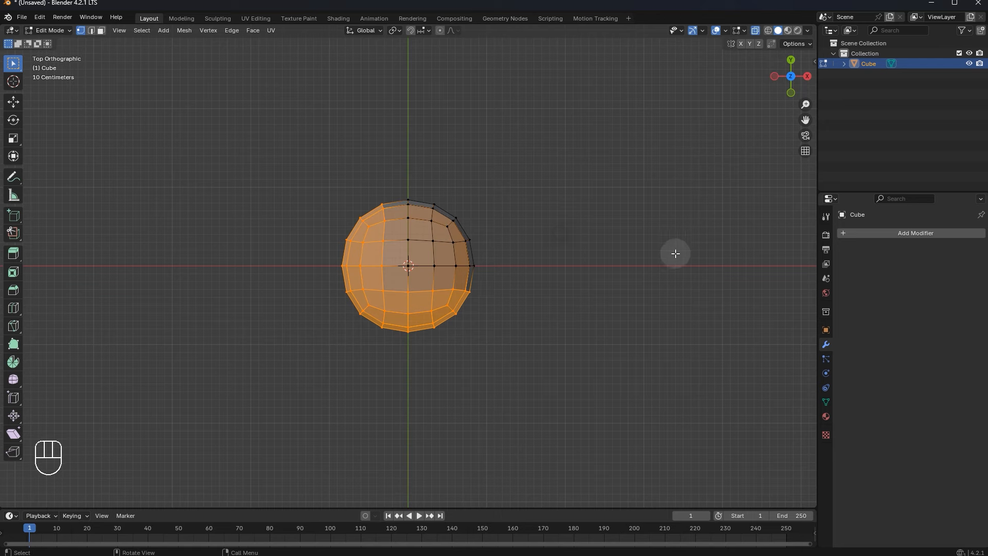
key(x)
click(656, 272)
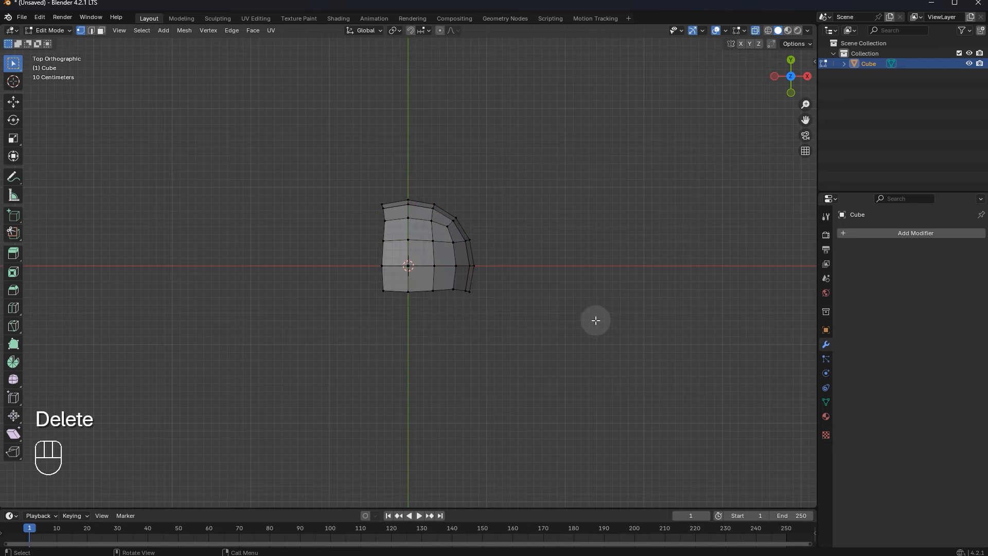
key(ctrl+z)
- Delete the selected vertices, leaving only the positive X, Y and Z octant of the sphere
key(Delete)
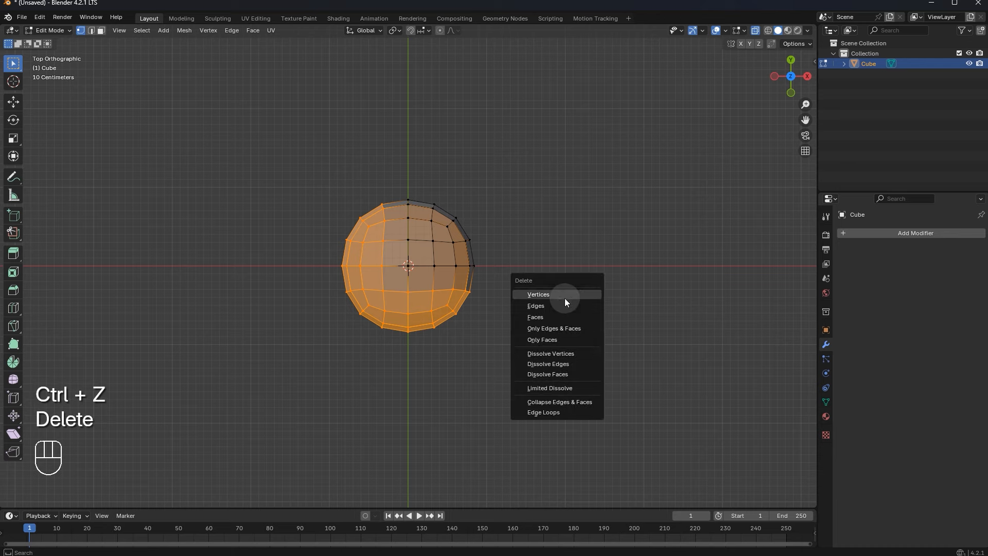
click(565, 293)
- Knife-cut from the three-way corner vertex diagonally through the adjacent inner vertex to the upper surface's edge on the Y axis
scroll(512, 205, up, 5)
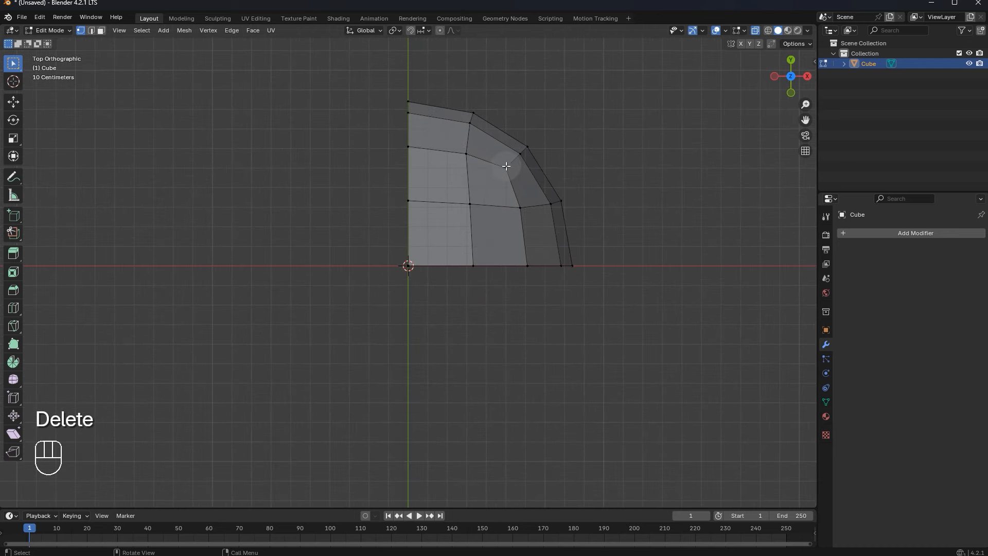
key(k)
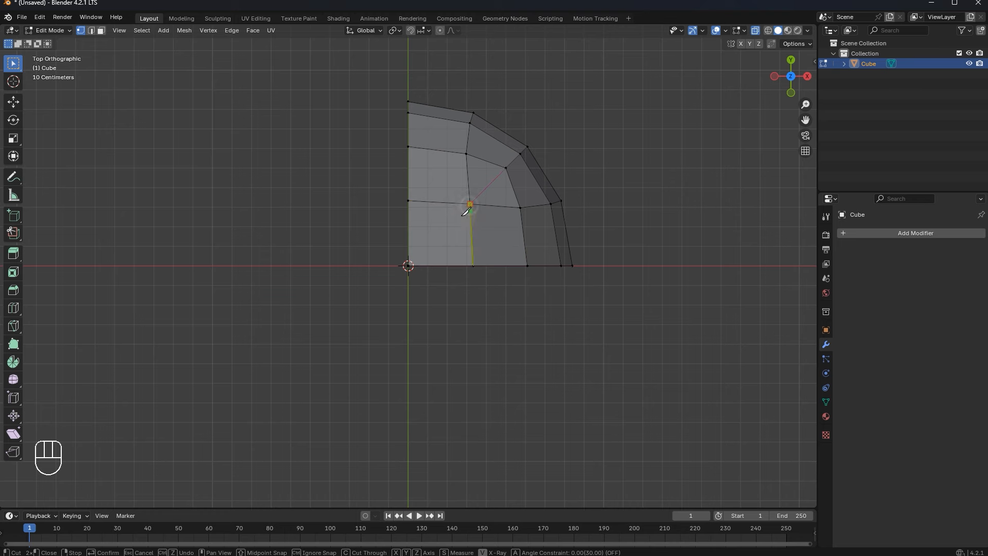
click(407, 222)
key(Return)
middle_drag(564, 189, 433, 126)
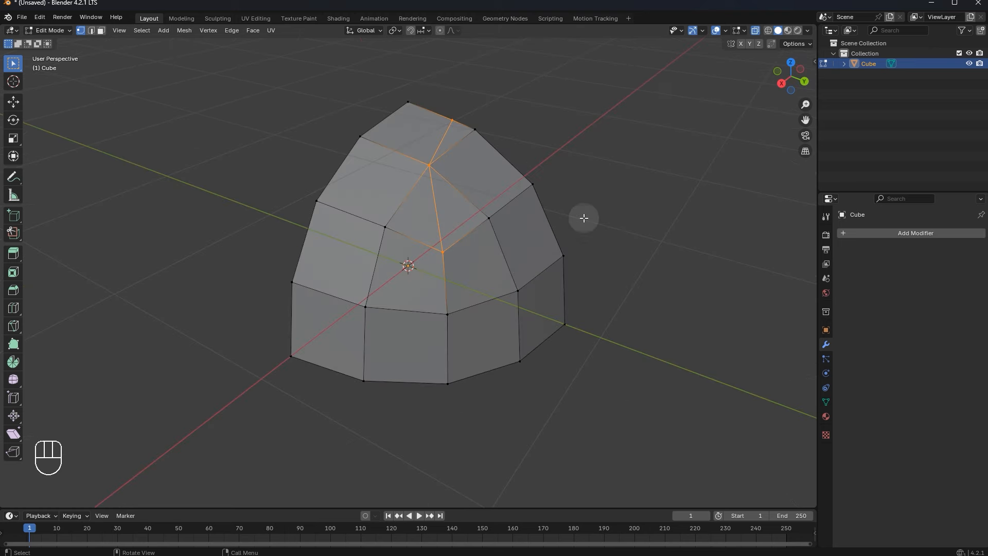
- Add a Mirror modifier to the octant on the X, Y and Z axes and apply it
click(791, 65)
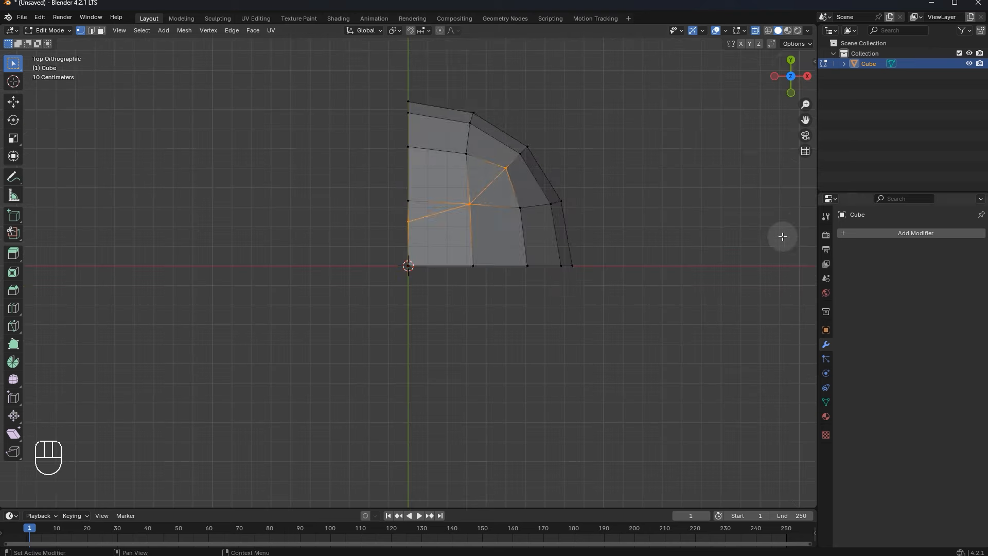
key(Tab)
click(917, 233)
click(833, 256)
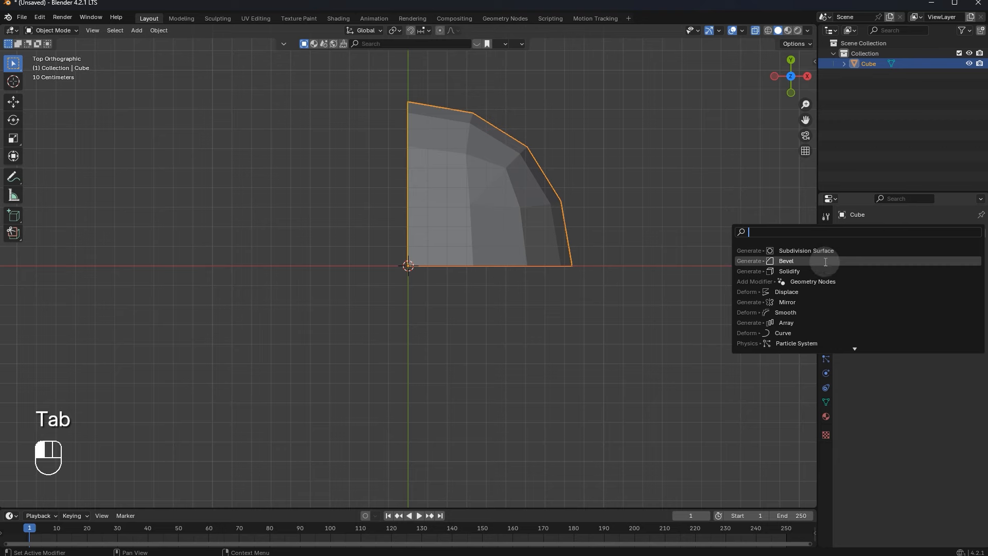
text(mi)
click(793, 250)
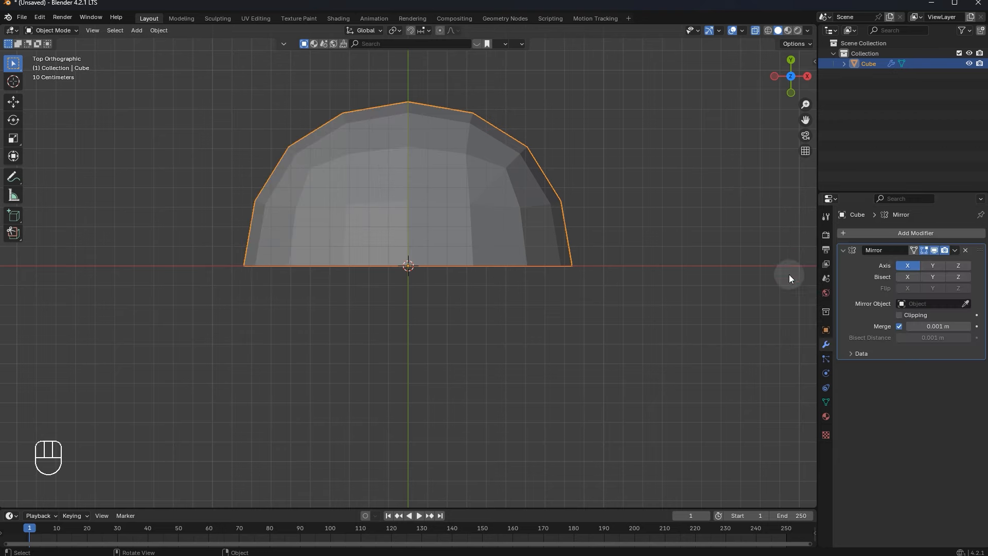
click(933, 266)
click(958, 266)
middle_drag(515, 231, 533, 249)
key(ctrl+a)
key(Tab)
middle_drag(746, 248, 659, 208)
key(Tab)
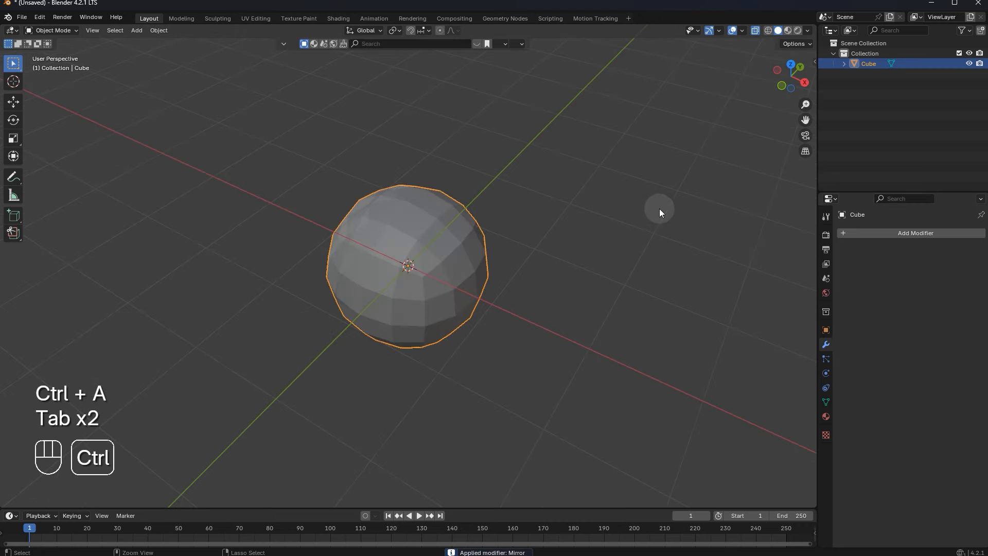
- Add a level 2 Subdivision modifier to the mirrored sphere and apply it
key(ctrl+2)
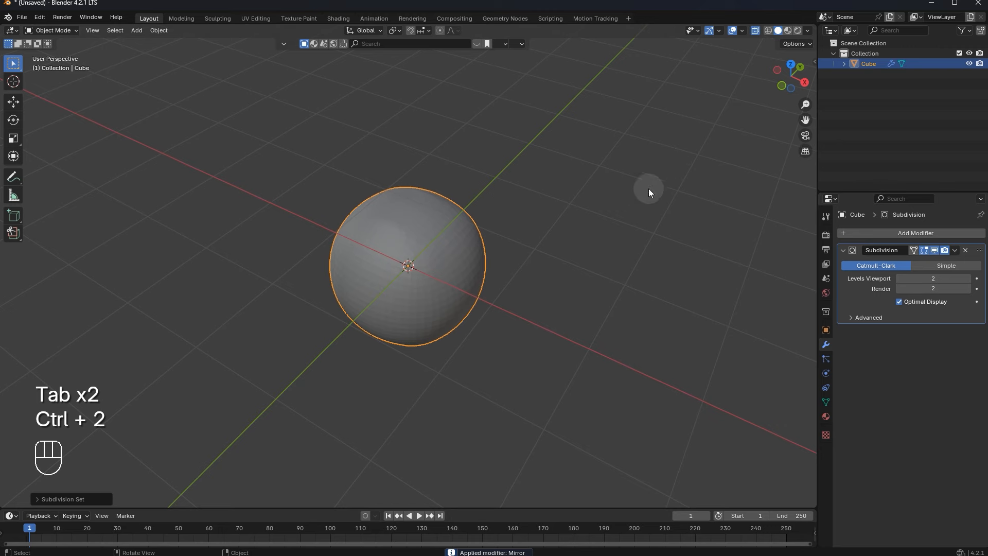
key(Tab)
key(Tab)
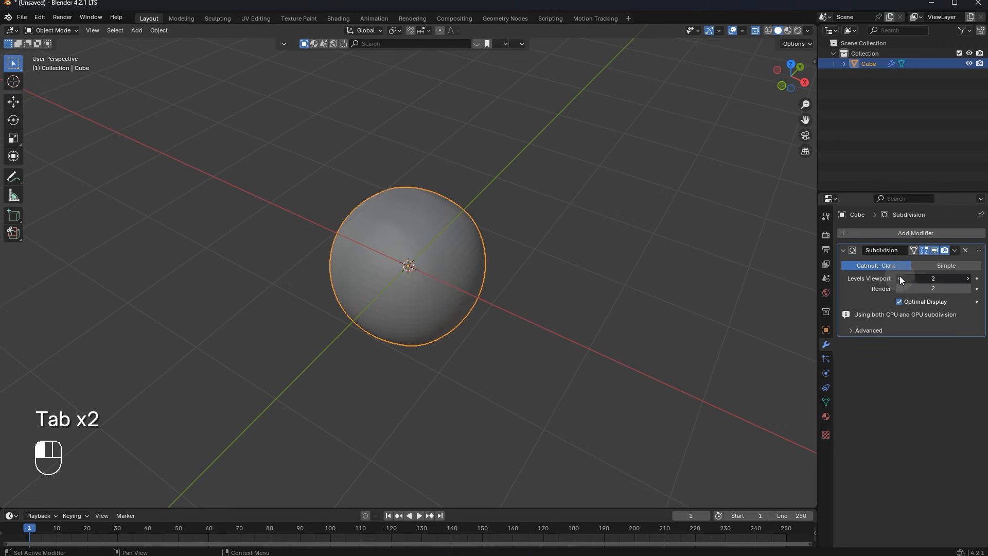
key(ctrl+a)
key(Tab)
middle_drag(498, 214, 558, 227)
click(648, 274)
scroll(647, 274, up, 1)
middle_drag(647, 273, 659, 294)
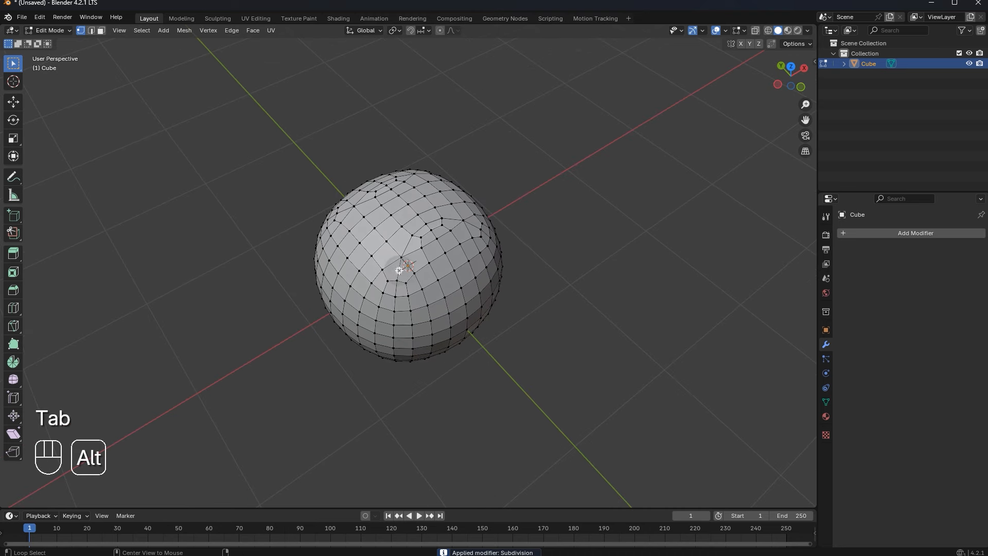
alt+click(399, 270)
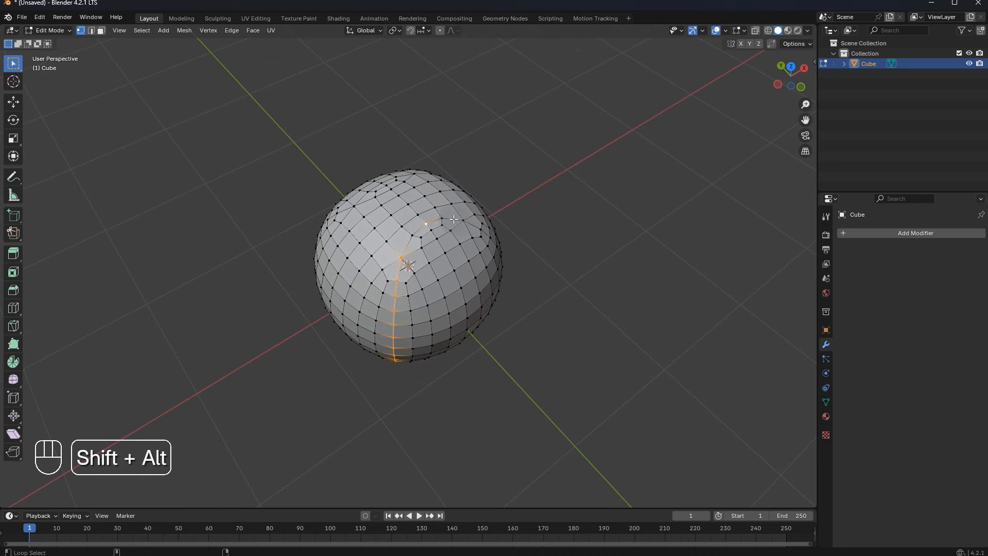
key(ctrl+z)
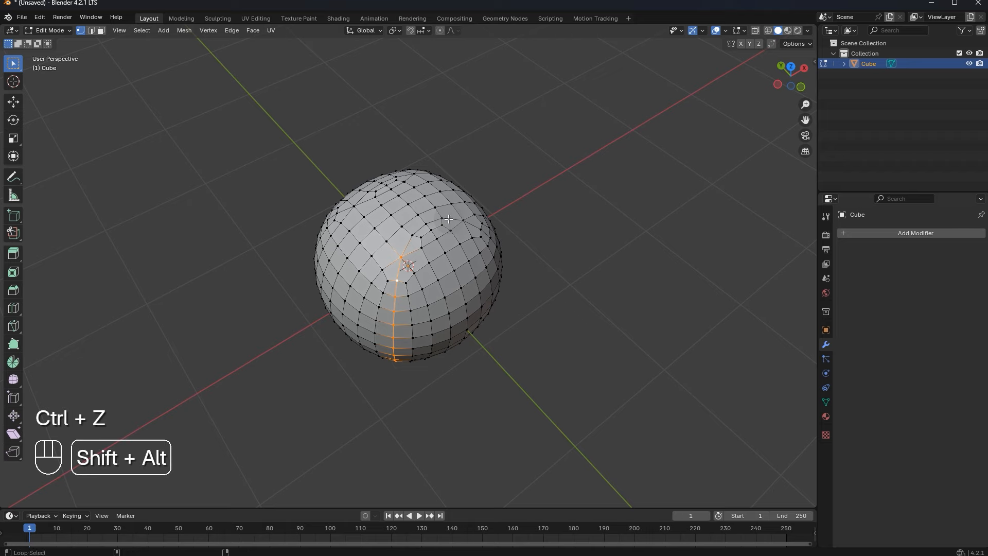
key(ctrl+z)
- Examine the subdivided mesh from several sides to check its roundness and edge flow
middle_drag(617, 233, 398, 240)
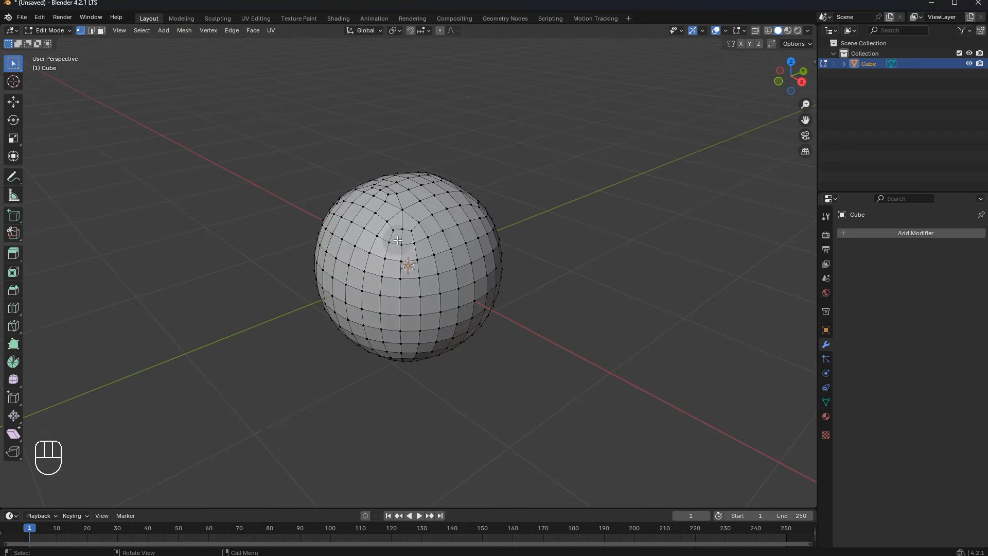
middle_drag(474, 257, 401, 146)
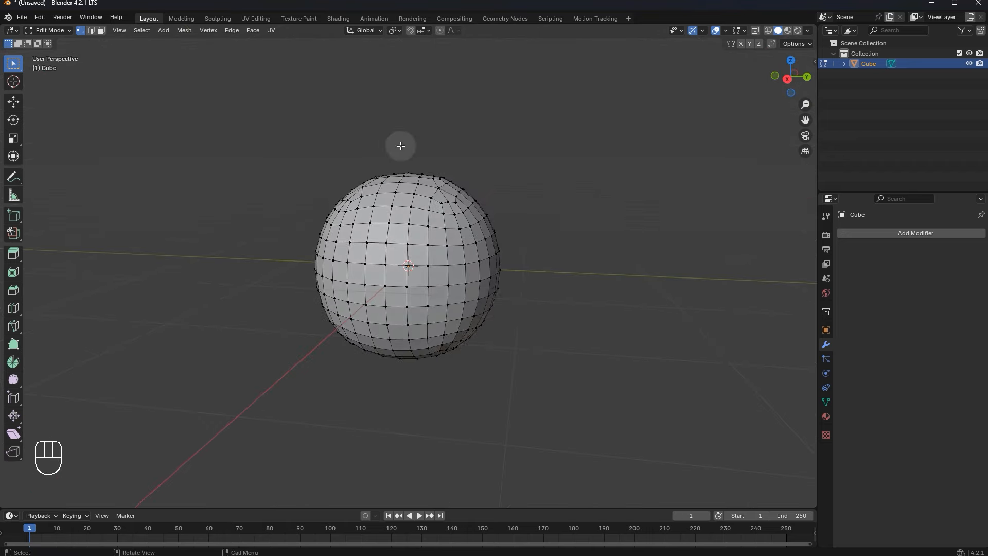
middle_drag(567, 238, 345, 119)
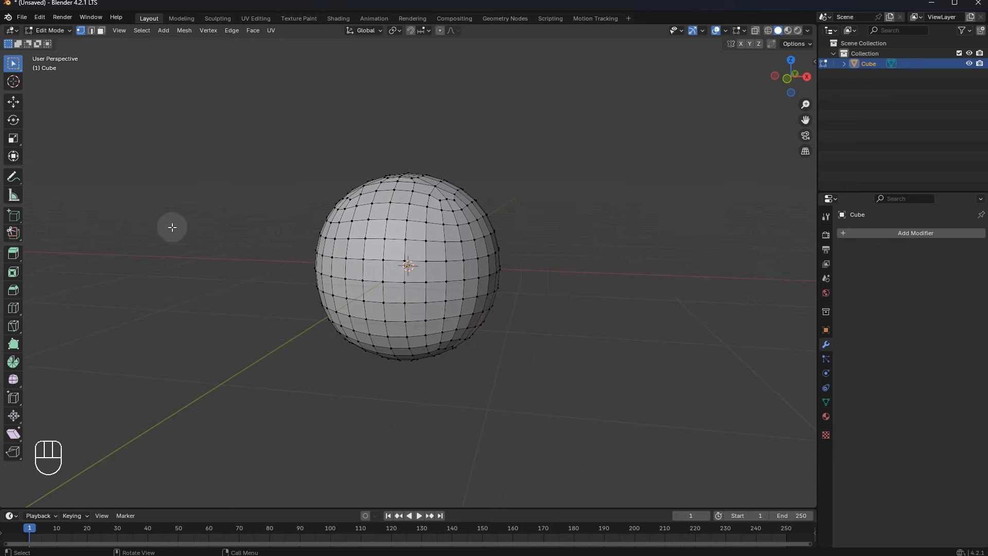
middle_drag(461, 159, 481, 190)
key(Tab)
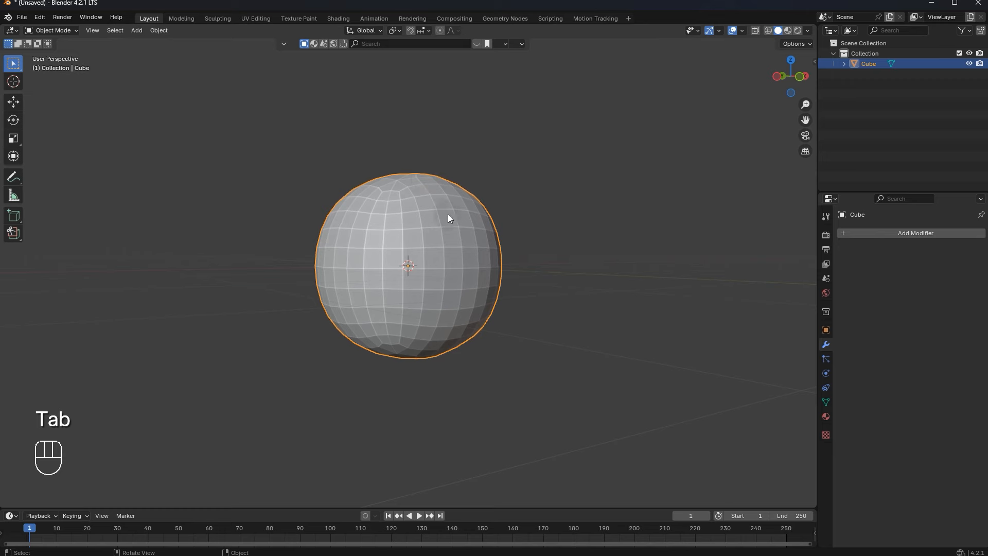
middle_drag(431, 209, 419, 274)
- Select the whole mesh and apply To Sphere with a factor of 1
key(Tab)
middle_drag(510, 222, 531, 243)
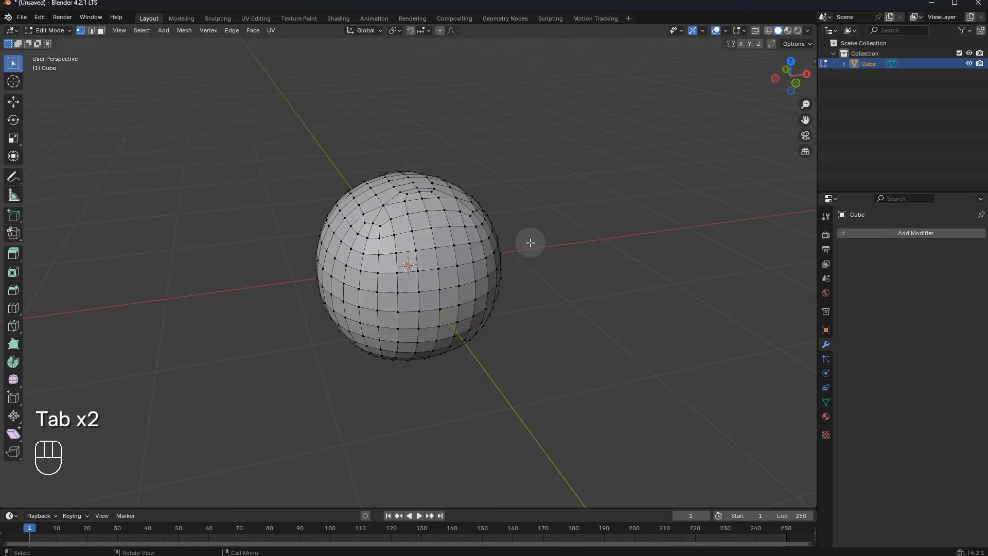
key(a)
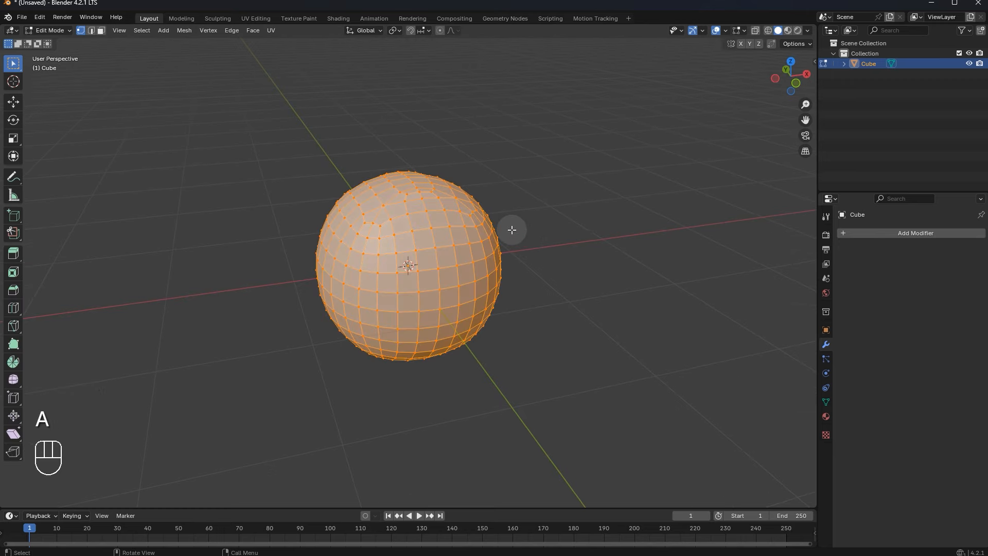
key(shift+alt+s)
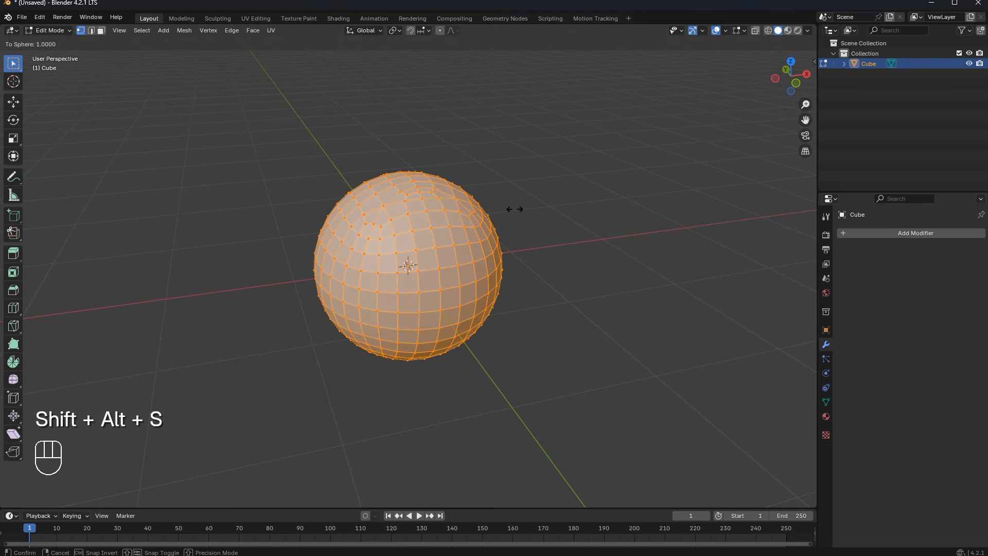
click(776, 216)
- Select the curved seam loop on the sphere's negative Y side and the straight loop over the top along the X axis
key(Tab)
middle_drag(602, 233, 452, 308)
key(Tab)
key(Tab)
key(Tab)
scroll(467, 205, up, 2)
alt+click(437, 308)
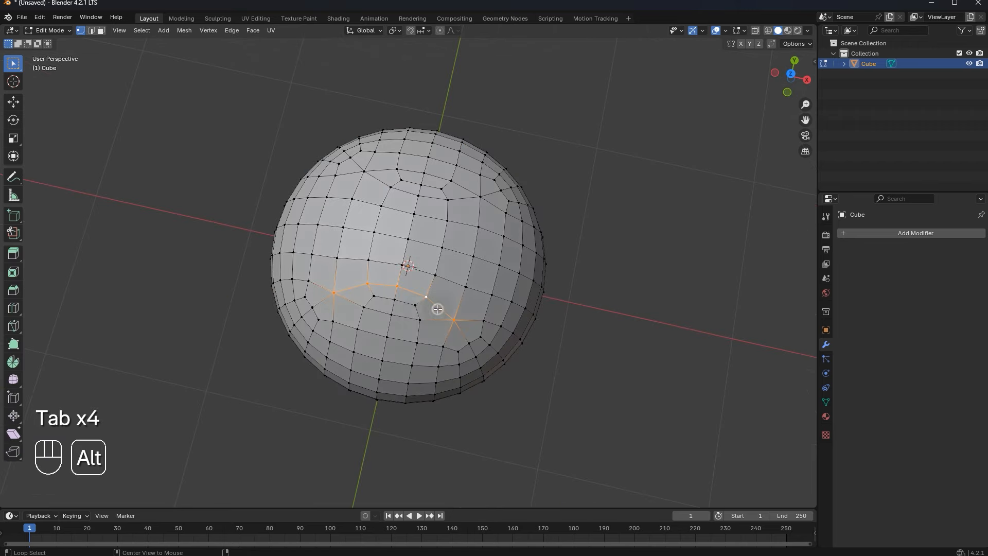
middle_drag(307, 310, 423, 163)
alt+shift+click(403, 302)
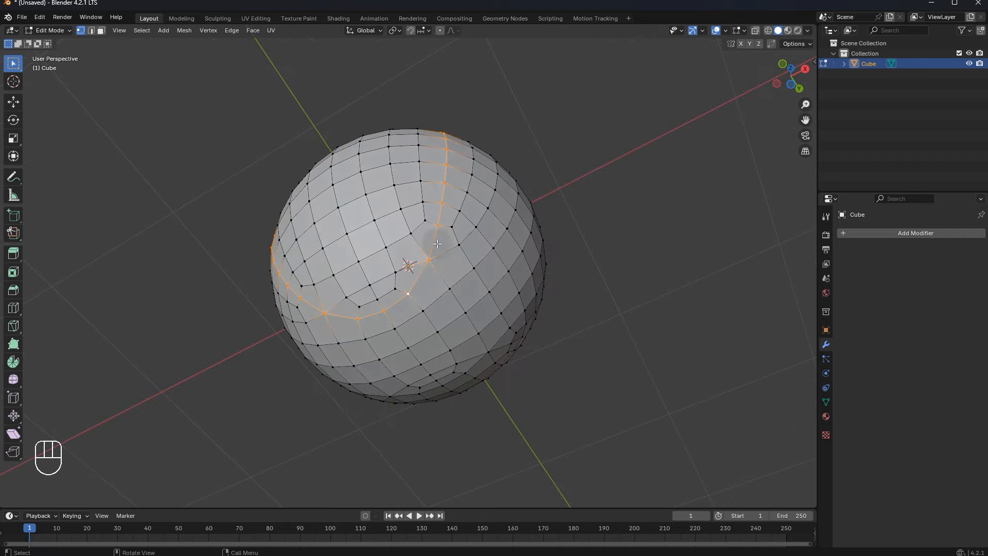
middle_drag(482, 123, 409, 258)
middle_drag(412, 194, 385, 211)
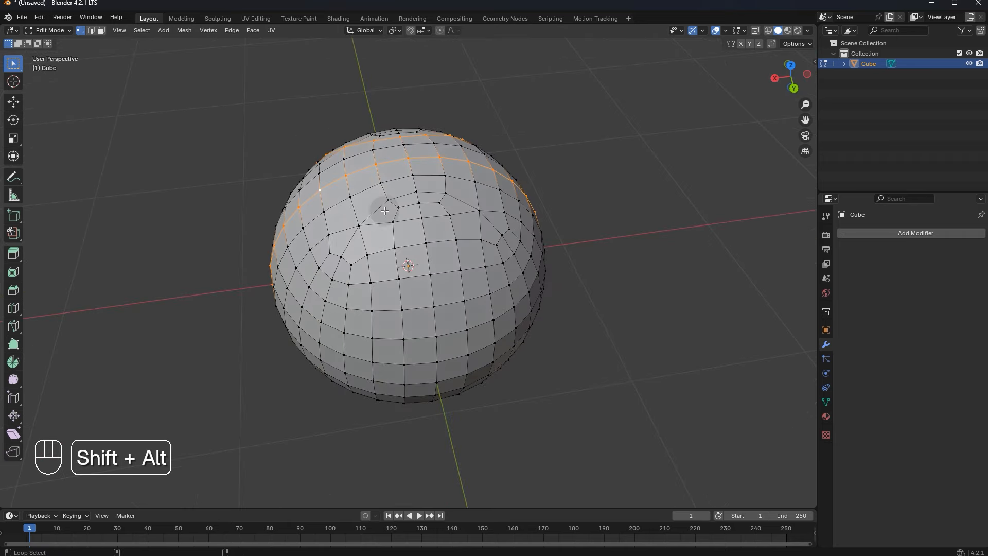
- Add all segments of the curved seam loop on the sphere's positive Y side to the selection
alt+shift+click(379, 208)
alt+shift+click(506, 244)
middle_drag(489, 277, 541, 244)
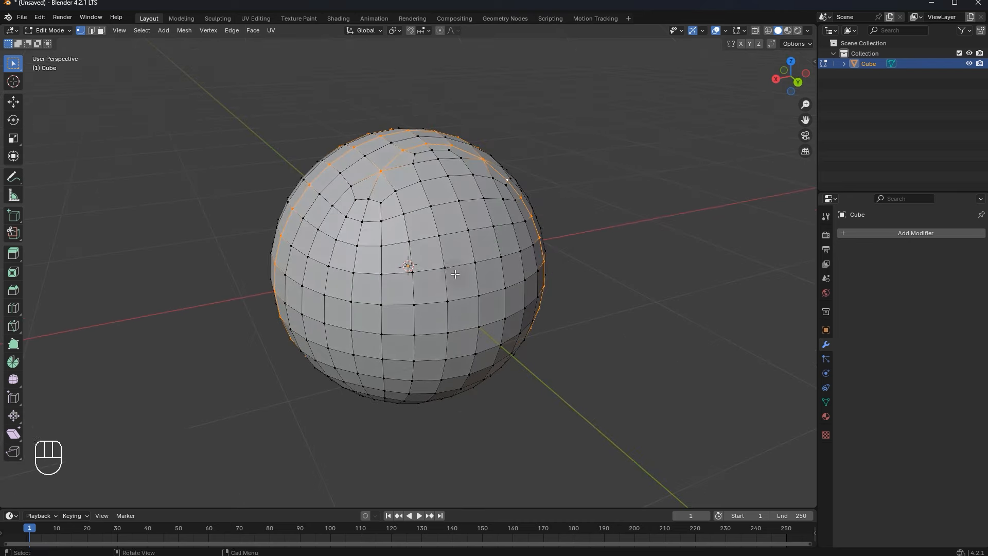
alt+shift+click(361, 213)
middle_drag(435, 329, 396, 255)
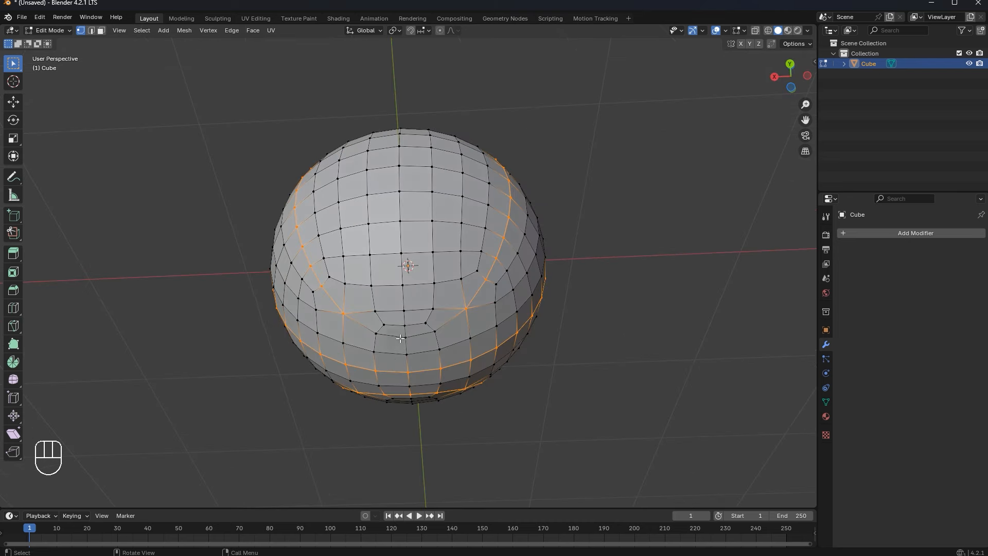
alt+shift+click(387, 221)
middle_drag(387, 222, 446, 272)
scroll(446, 272, up, 2)
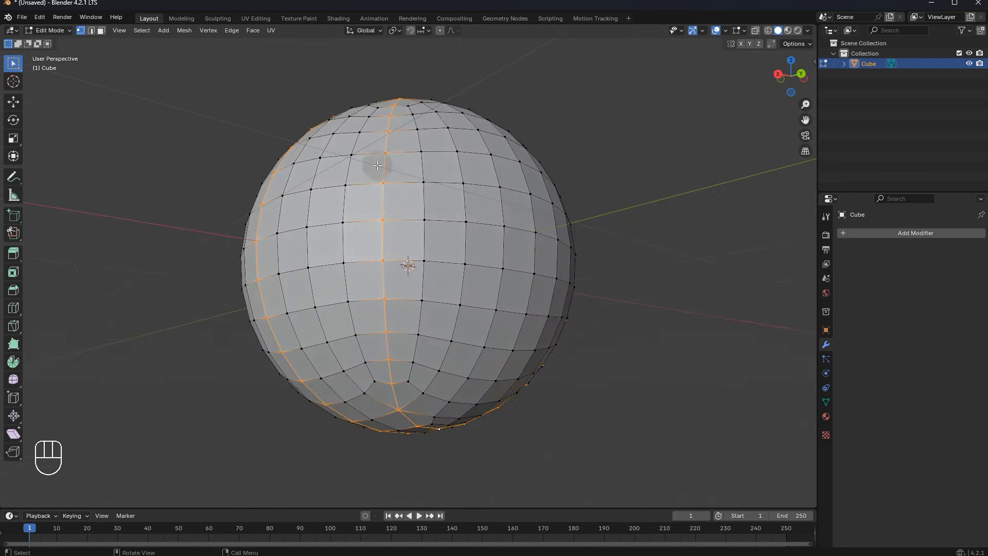
- Undo a mistaken loop pick and add the straight loop over the top along the Y axis to the selection
middle_drag(515, 328, 512, 263)
alt+shift+click(511, 263)
key(ctrl+z)
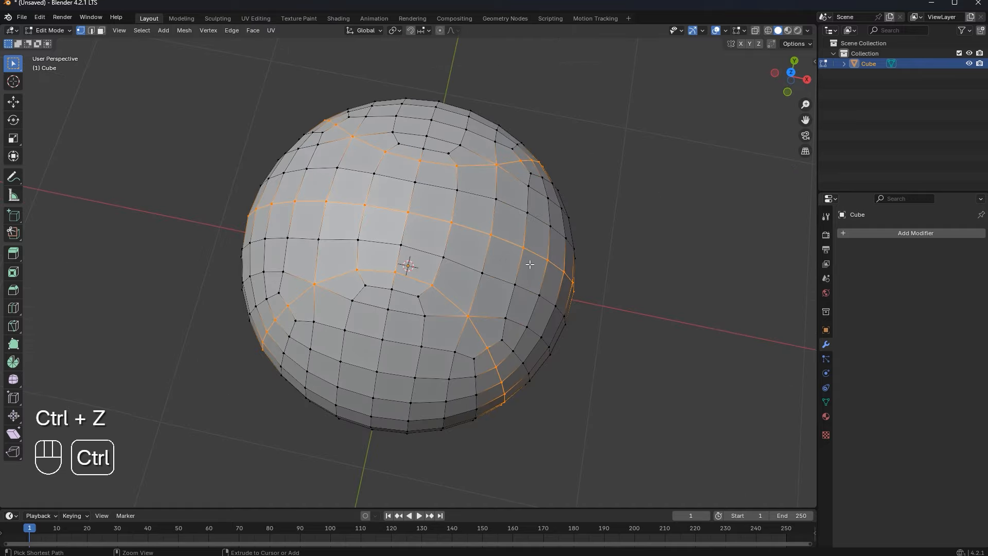
middle_drag(550, 180, 569, 215)
alt+shift+click(404, 204)
scroll(404, 204, down, 5)
scroll(462, 238, up, 1)
scroll(462, 238, up, 3)
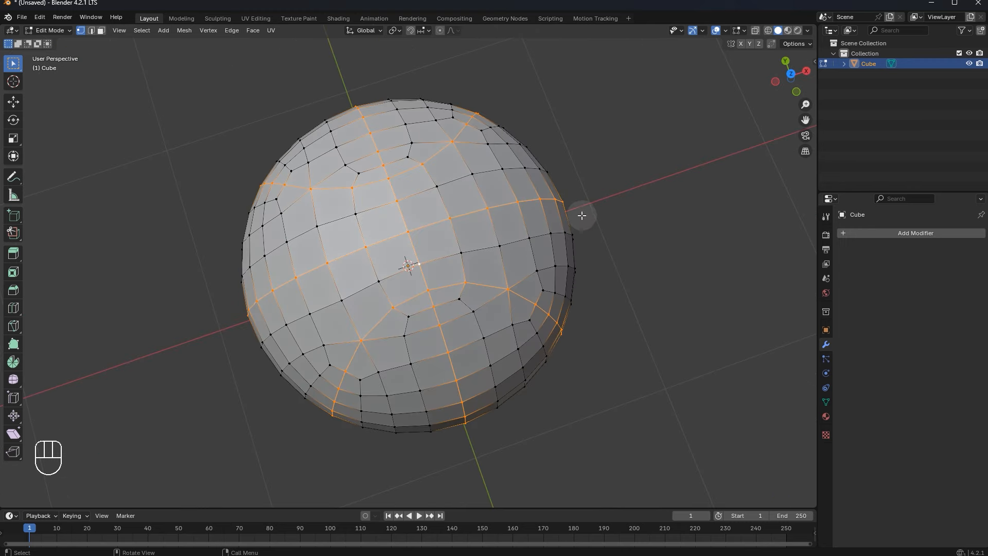
- Try a three-segment bevel on the selected seam loops and shrink the selection by one step
key(ctrl+b)
scroll(594, 215, up, 1)
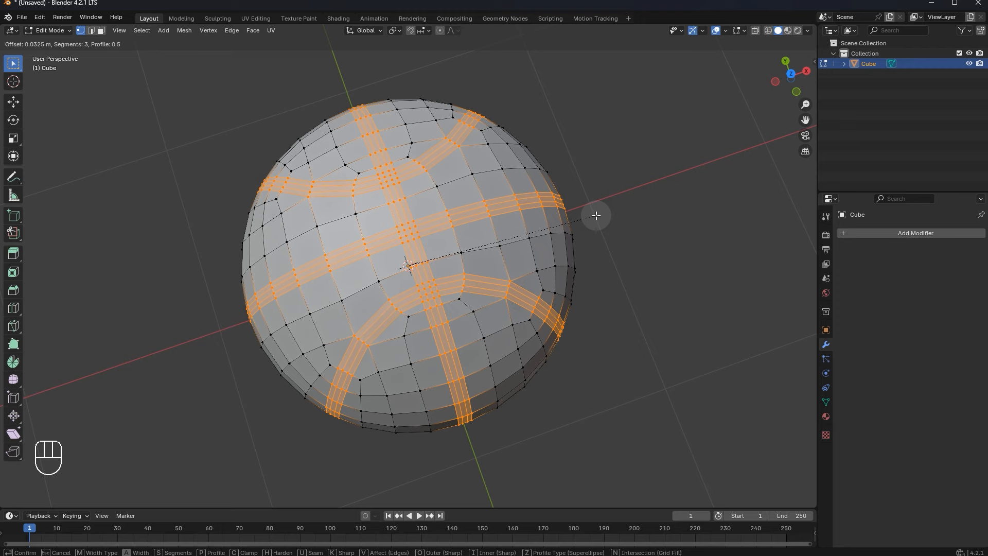
click(597, 215)
middle_drag(479, 211, 542, 202)
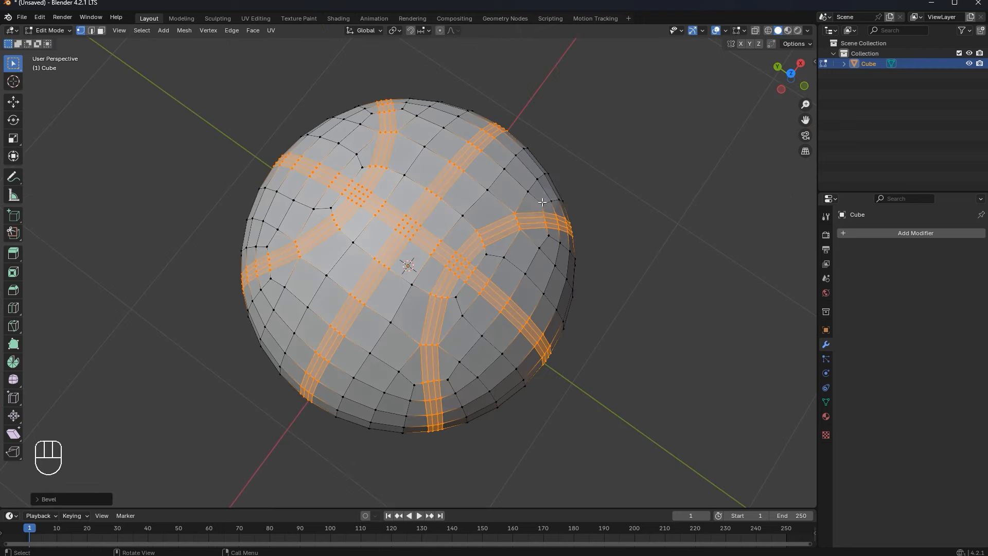
key(ctrl+KP_Subtract)
scroll(213, 183, up, 3)
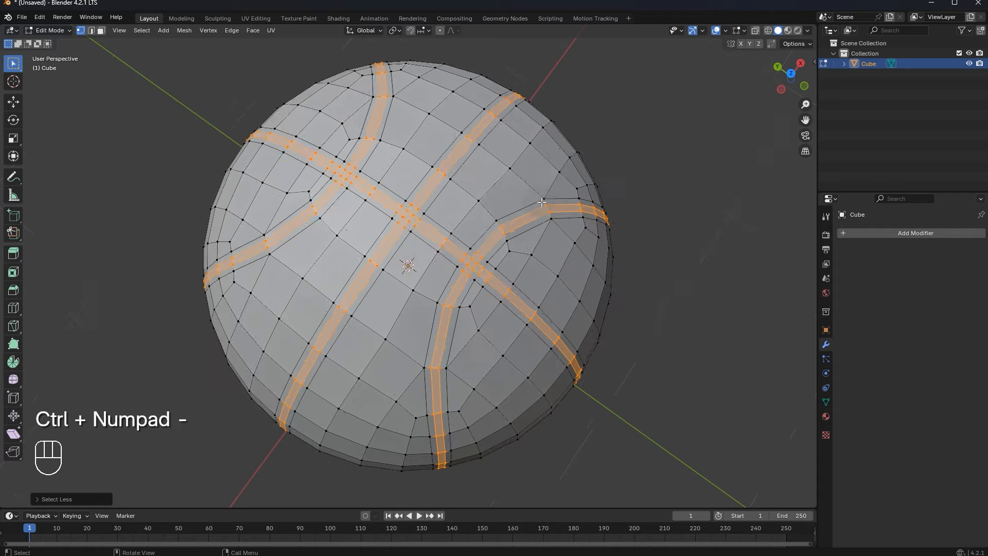
key(ctrl+z)
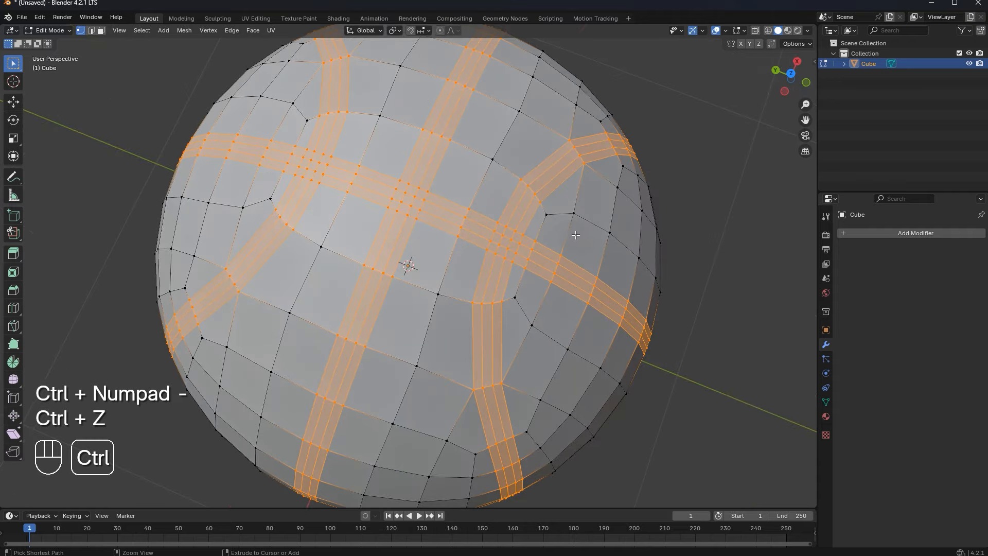
key(ctrl+z)
key(ctrl+b)
scroll(589, 201, up, 1)
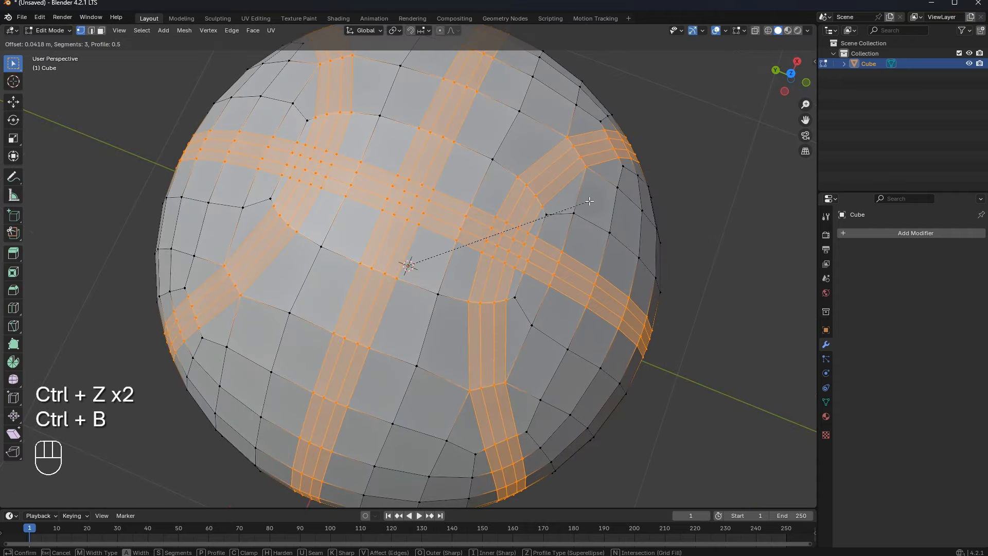
right_click(586, 200)
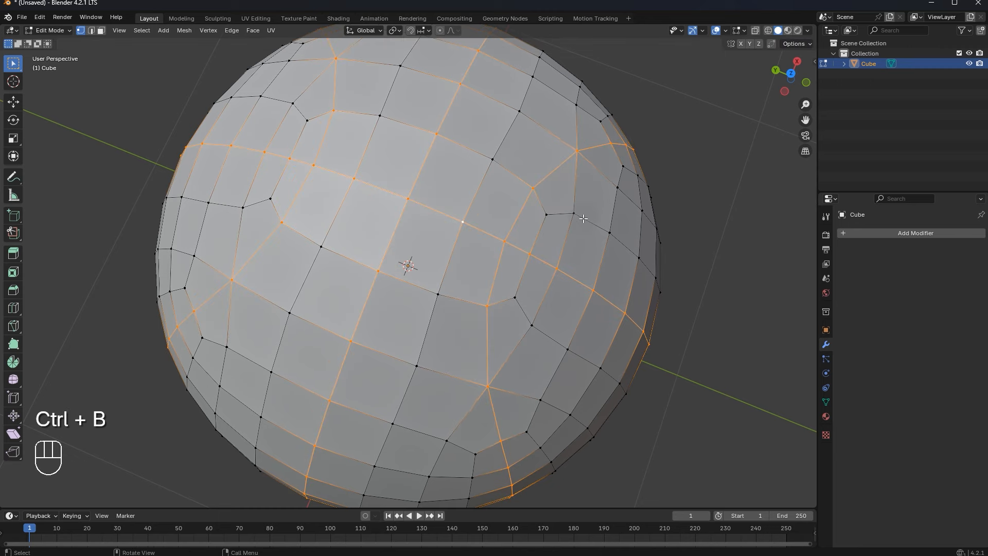
- Bevel the selected seam loops with three segments and shrink the selection by one step to the inner bands
key(ctrl+b)
click(519, 222)
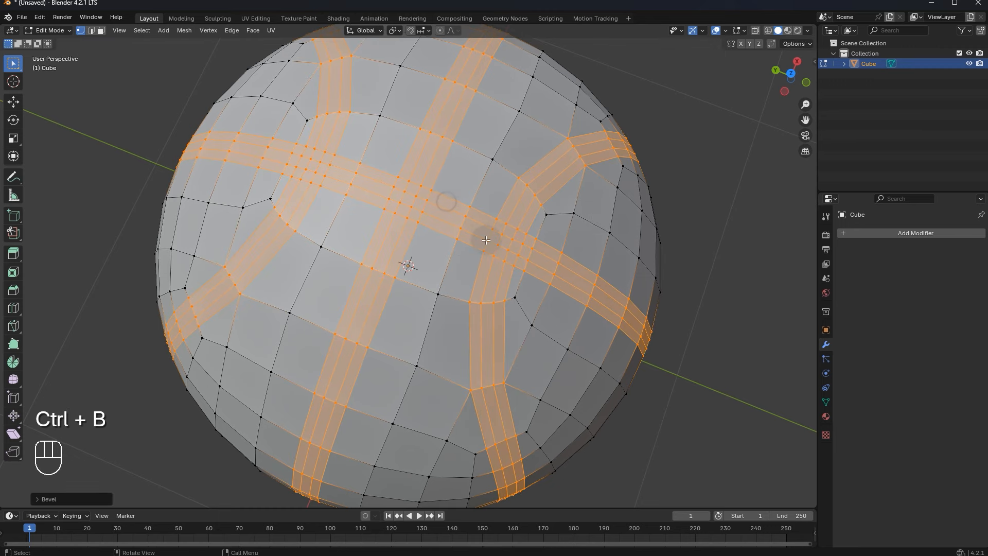
key(ctrl+KP_Subtract)
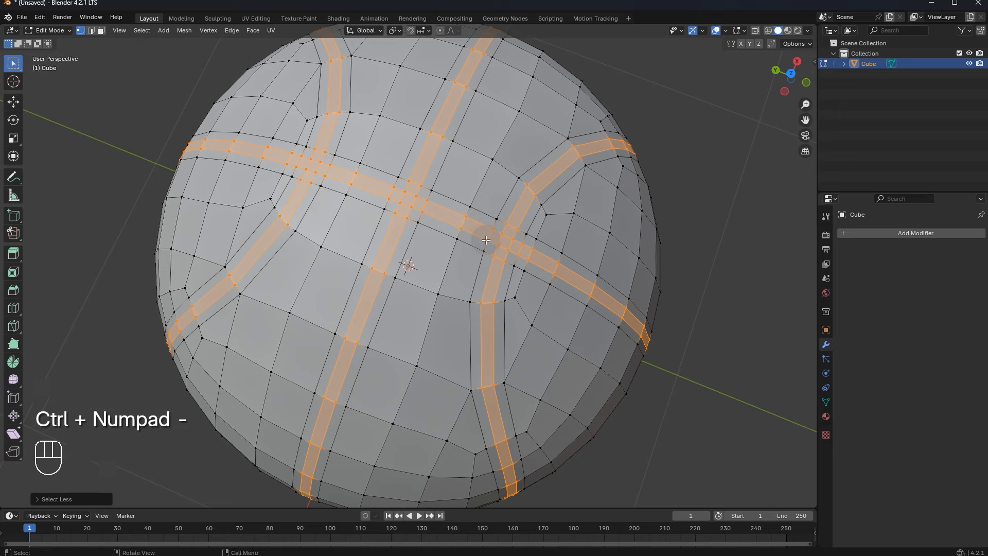
- Turn on proportional editing and sink the selected seam bands inward with Shrink/Fatten, using a small influence radius
scroll(476, 208, up, 1)
middle_drag(479, 206, 456, 194)
key(o)
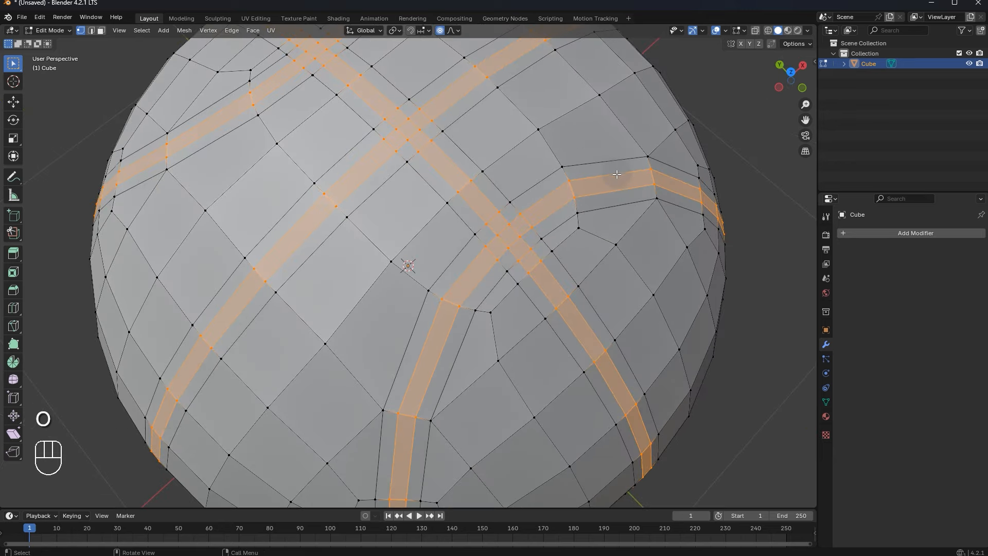
key(alt+s)
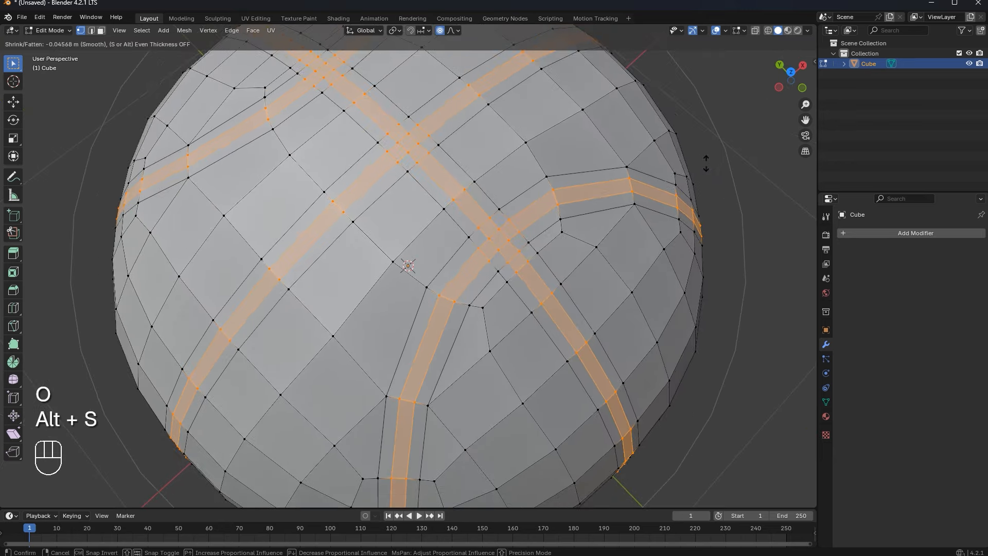
scroll(707, 162, up, 10)
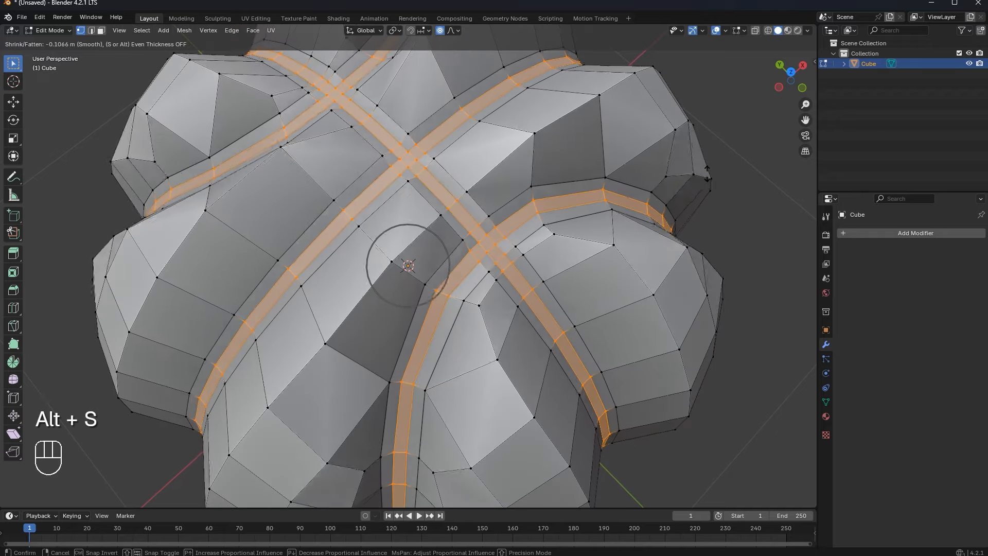
scroll(705, 174, up, 3)
right_click(688, 157)
key(alt+s)
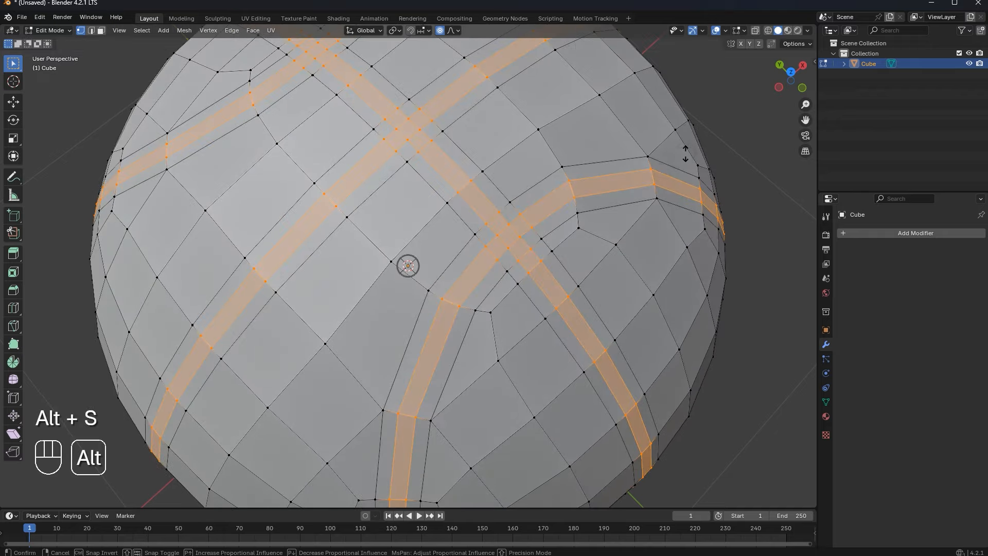
click(688, 156)
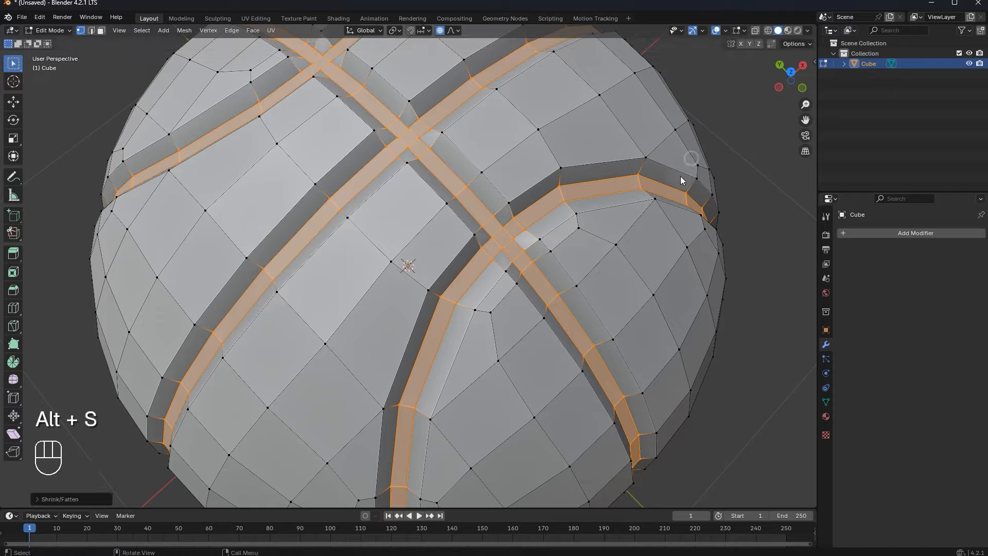
- Return to Object Mode, shade the ball smooth and add a Subdivision modifier with 2 levels
key(Tab)
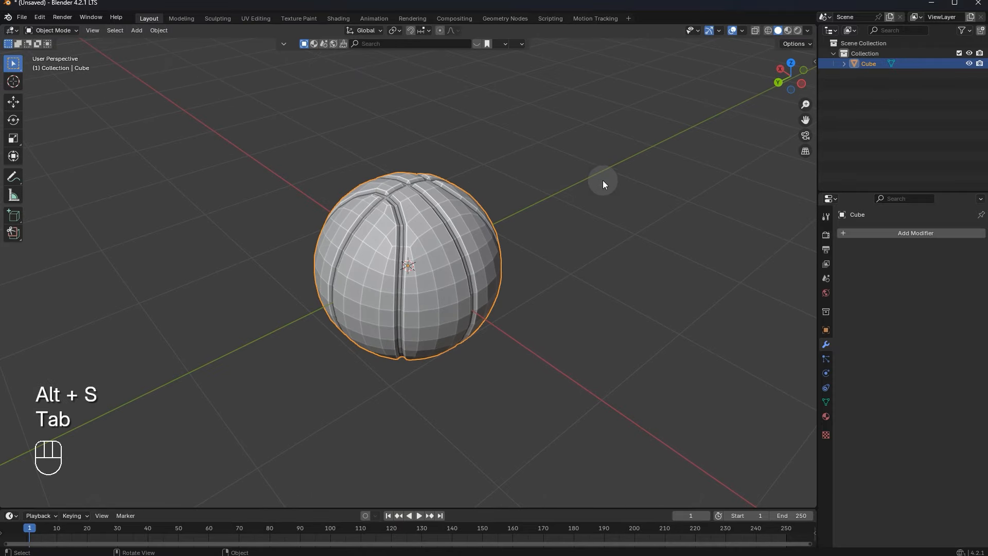
right_click(600, 182)
click(598, 182)
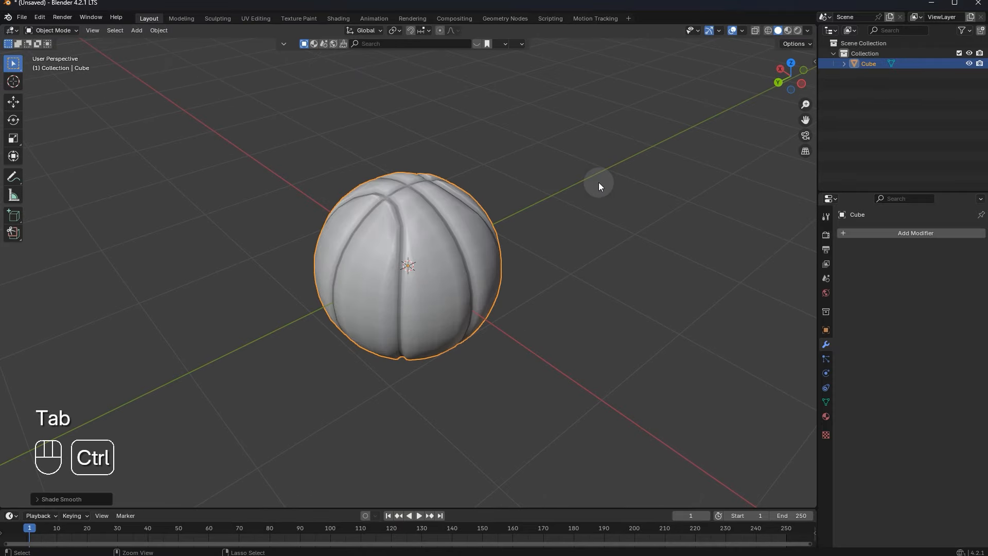
key(ctrl+2)
middle_drag(598, 182, 650, 197)
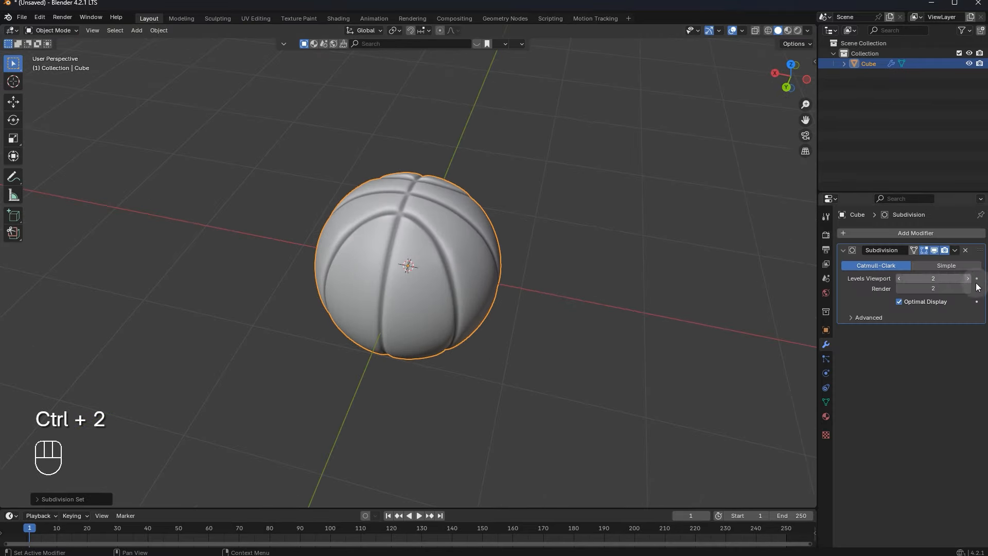
scroll(386, 228, up, 1)
middle_drag(379, 227, 473, 156)
- Fine-tune the depth of the seam grooves with Shrink/Fatten in Edit Mode and return to Object Mode
key(Tab)
key(Tab)
key(Tab)
key(alt+s)
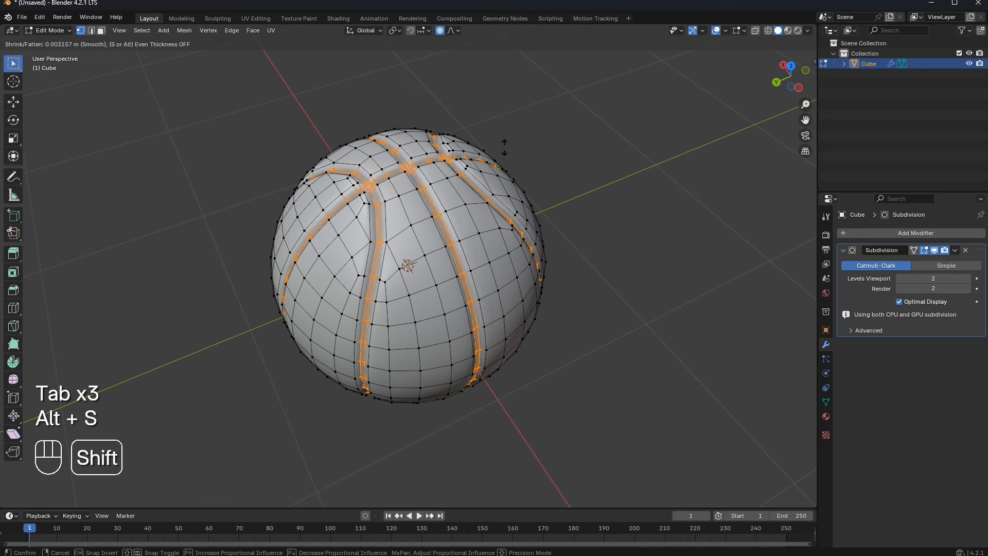
click(546, 217)
key(Tab)
middle_drag(546, 217, 381, 258)
middle_drag(479, 159, 572, 207)
- Apply the Subdivision modifier and enter Edit Mode on the dense mesh with the seam bands selected
key(ctrl+a)
key(Tab)
scroll(403, 116, up, 4)
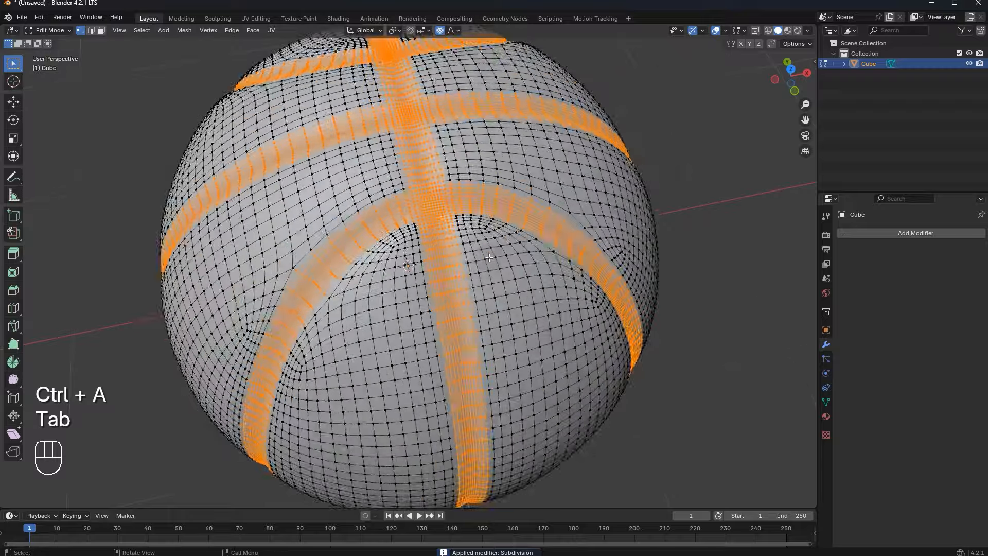
scroll(445, 159, down, 3)
middle_drag(448, 165, 287, 215)
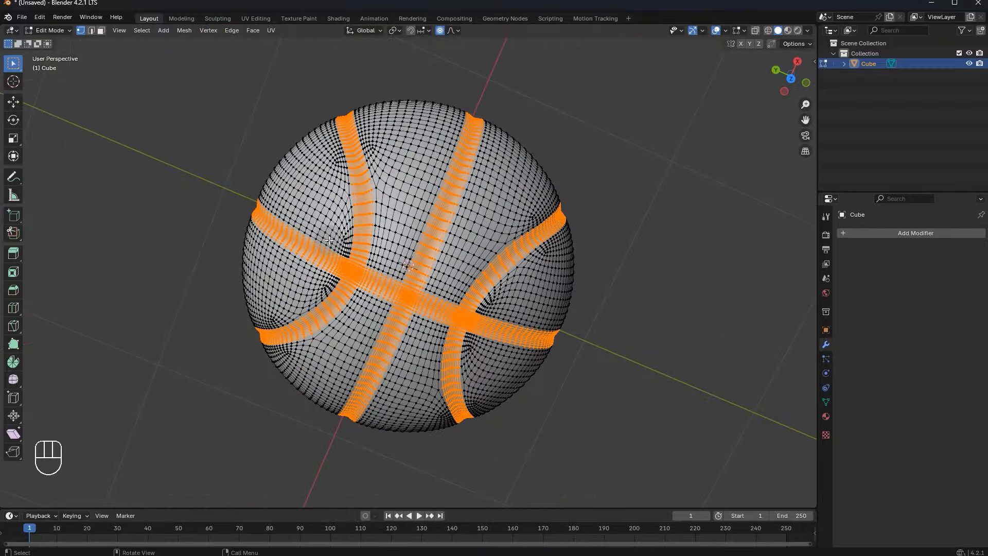
middle_drag(329, 240, 340, 268)
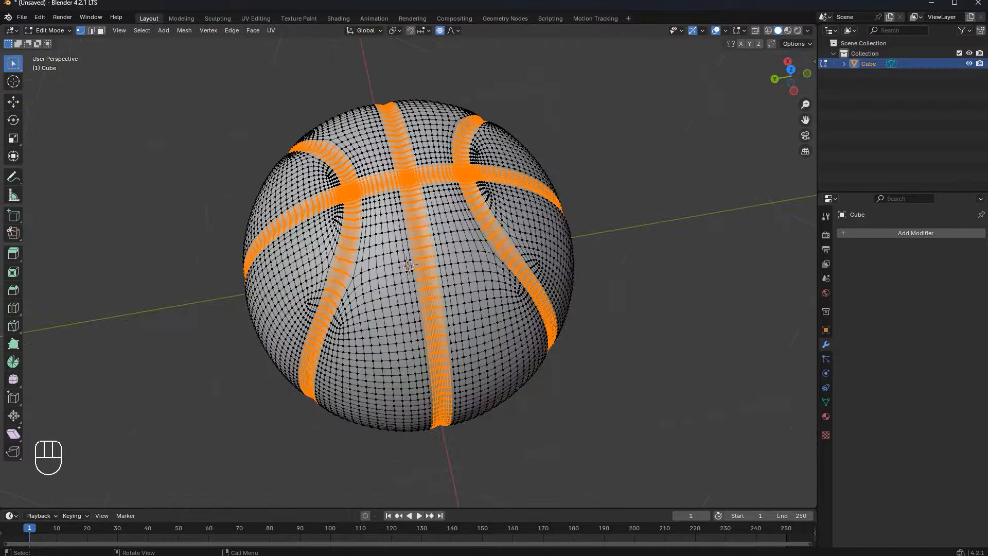
- Add a second material slot with a new material, assign the inverted selection to it, and leave Edit Mode
click(827, 417)
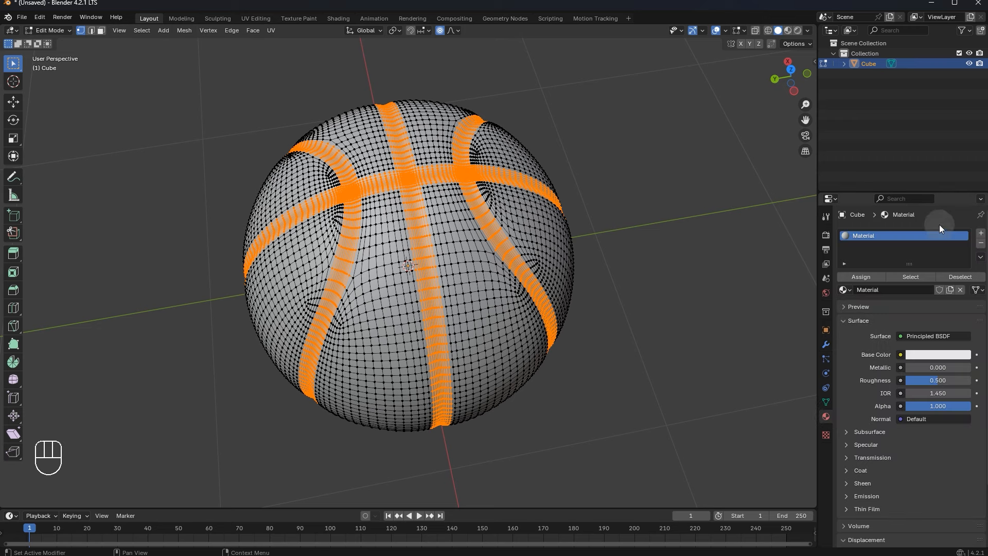
click(867, 280)
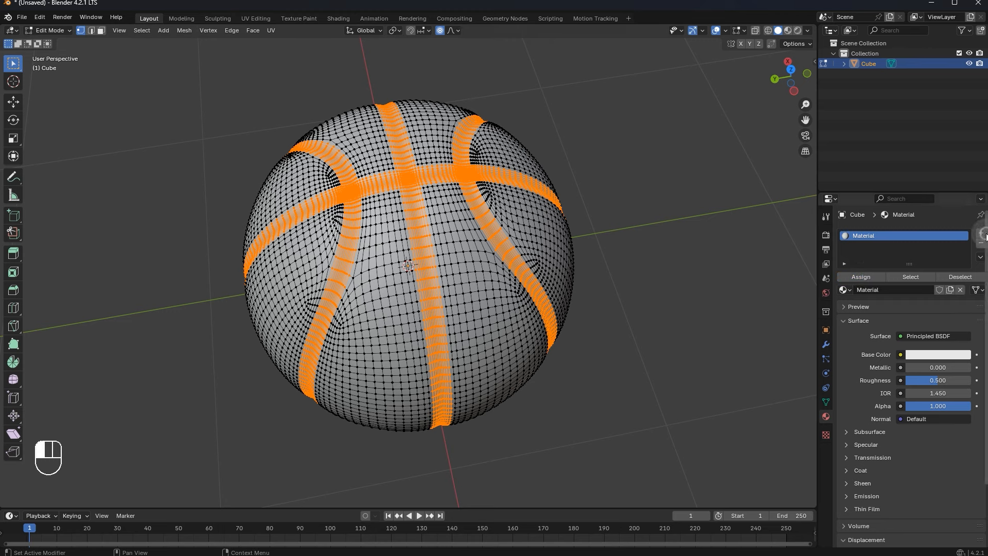
click(981, 234)
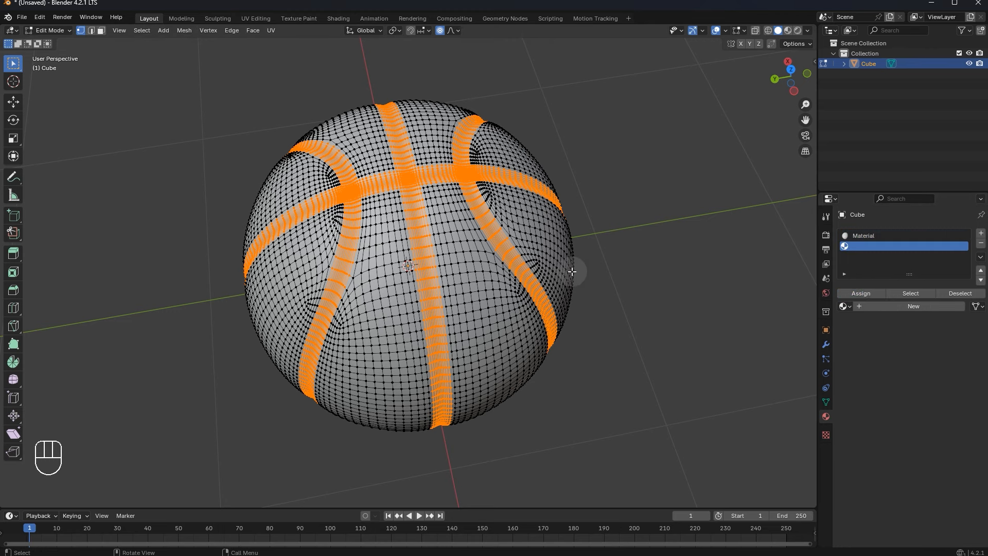
key(ctrl+i)
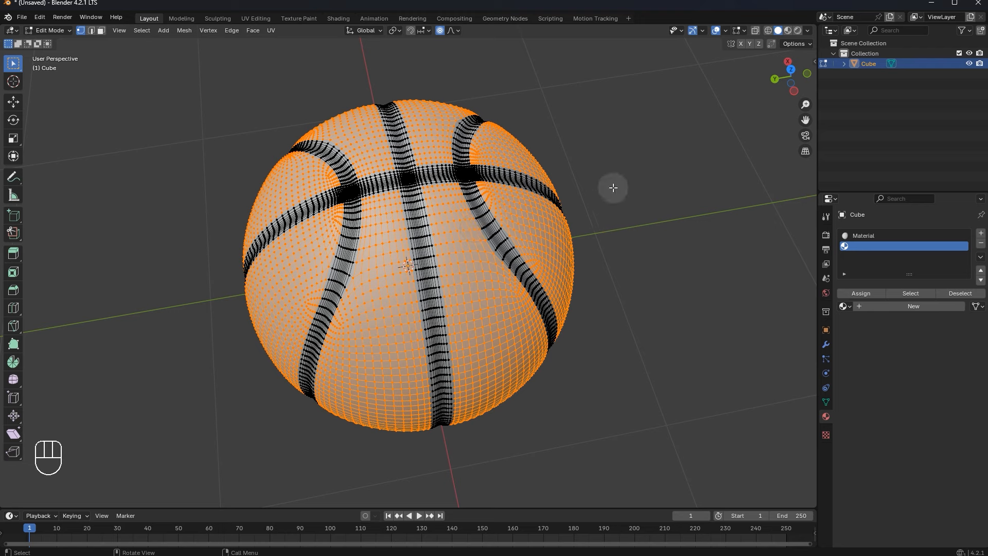
click(859, 297)
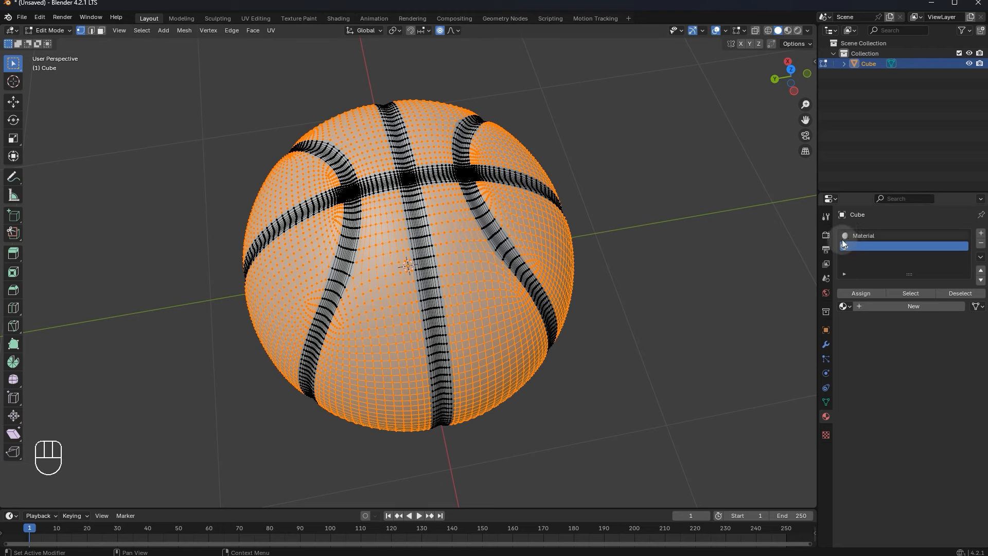
click(882, 310)
click(662, 271)
key(Tab)
- Switch the viewport to material preview and set the first material's base color to black with a value of 0
click(788, 32)
middle_drag(675, 164, 590, 144)
click(897, 235)
click(920, 357)
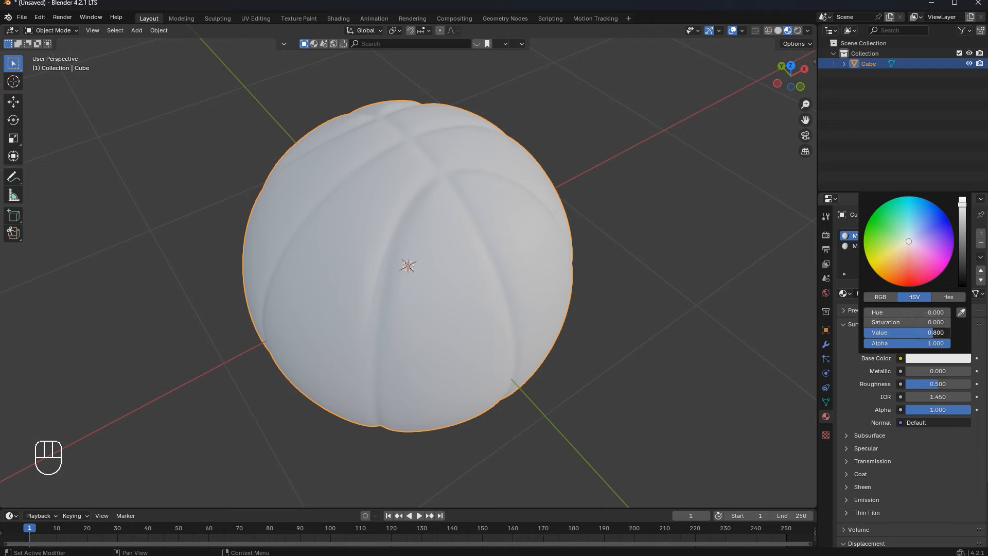
drag(936, 333, 865, 334)
- In Edit Mode, select the faces that use the black material and shrink the selection by three steps
middle_drag(499, 307, 577, 316)
scroll(577, 316, down, 4)
middle_drag(577, 317, 597, 324)
scroll(556, 323, up, 4)
middle_drag(525, 323, 539, 220)
key(Tab)
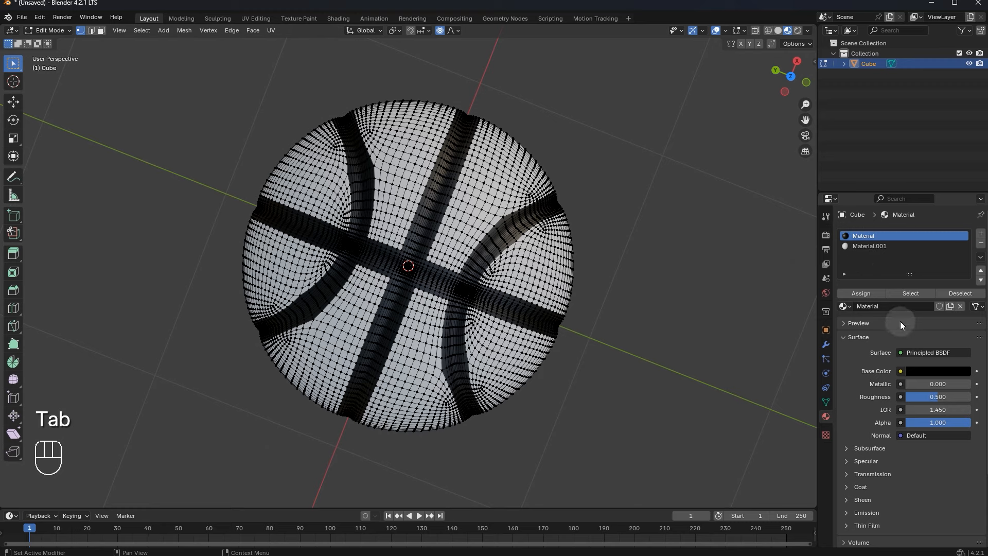
click(910, 294)
scroll(699, 199, up, 3)
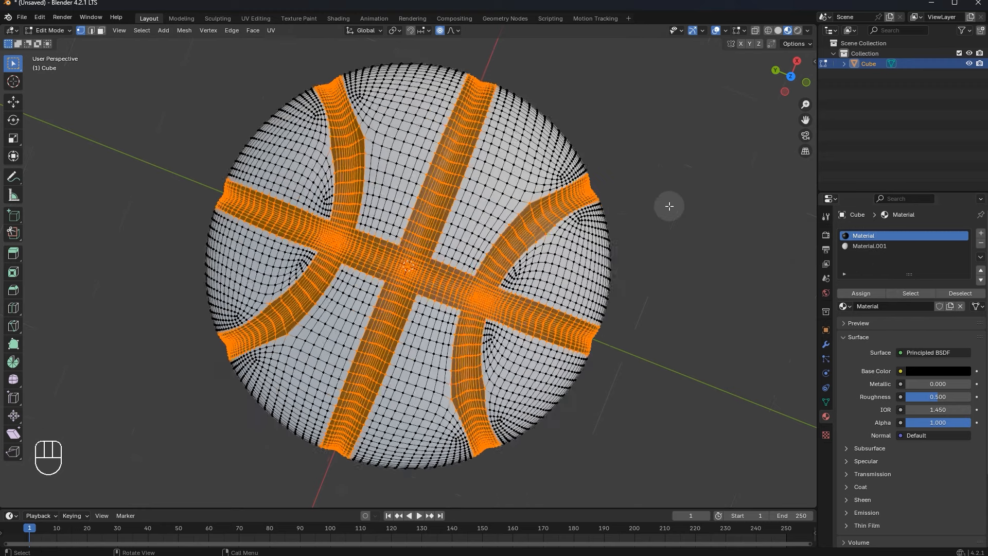
key(ctrl+KP_Subtract)
key(ctrl+KP_Subtract)
key(ctrl+KP_Subtract)
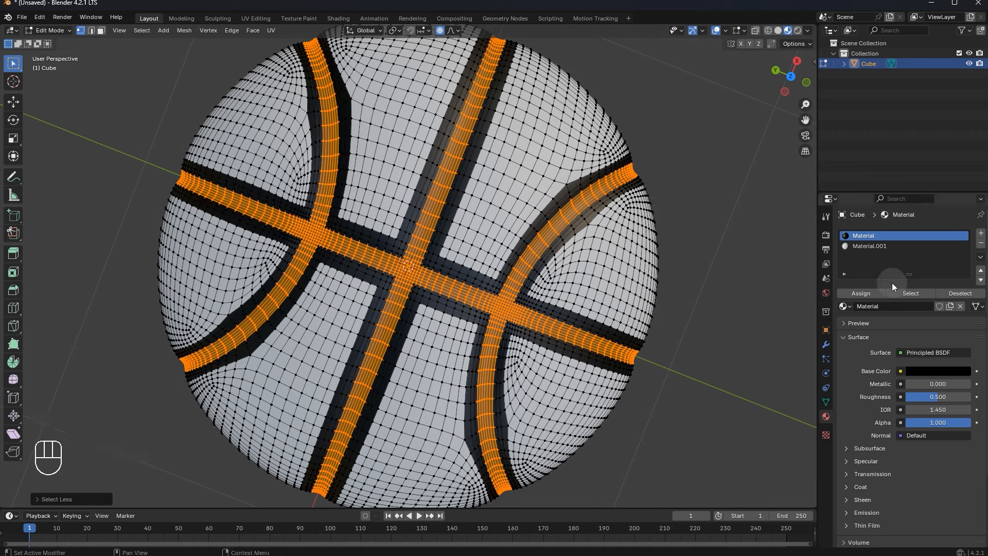
- Invert the selection, assign it to Material.001, return to Object Mode and deselect the ball
key(ctrl+i)
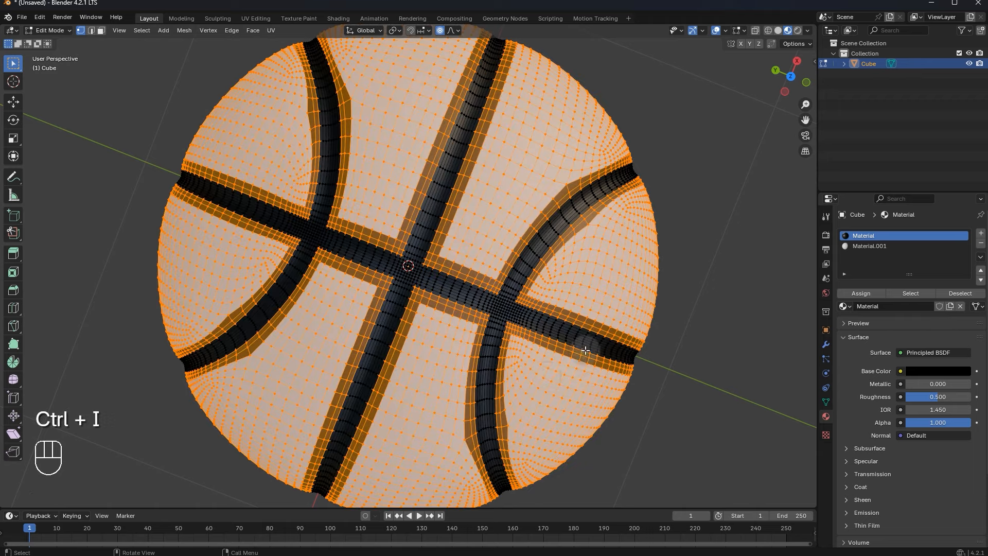
click(884, 248)
click(693, 238)
key(Tab)
scroll(692, 238, down, 4)
middle_drag(693, 238, 747, 139)
middle_drag(576, 220, 420, 184)
drag(647, 125, 699, 185)
middle_drag(678, 356, 647, 361)
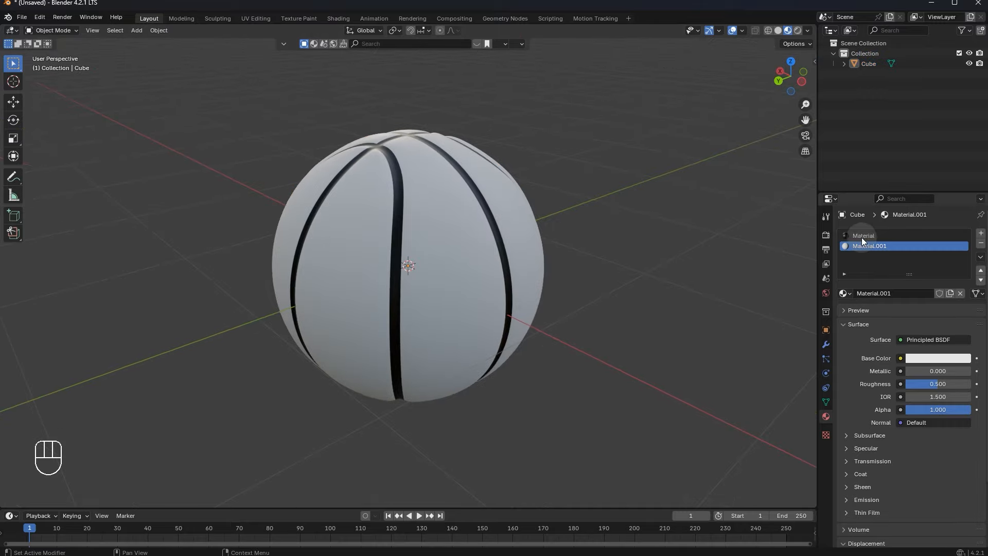
- Set the base color of Material.001 to orange
click(931, 358)
click(768, 263)
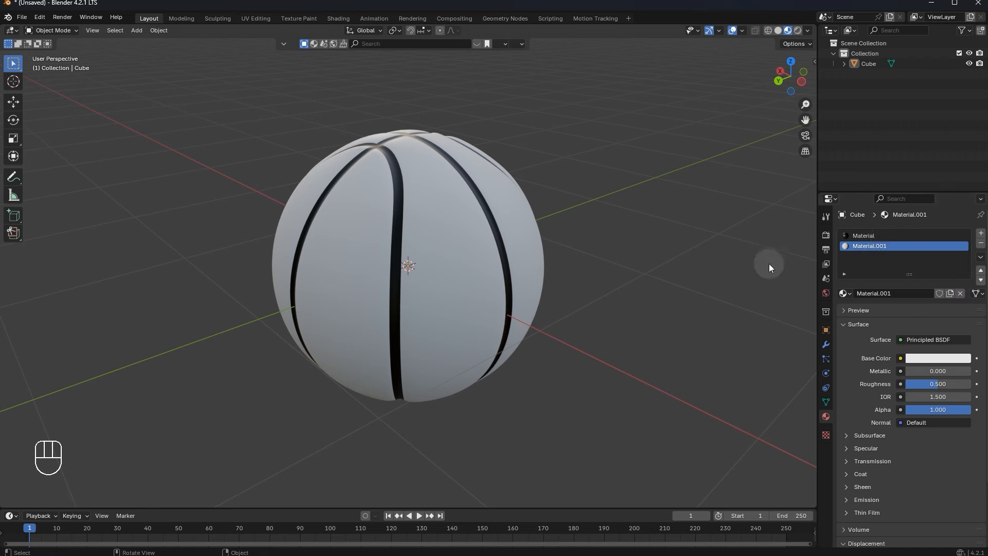
click(930, 359)
click(928, 357)
drag(904, 278, 893, 271)
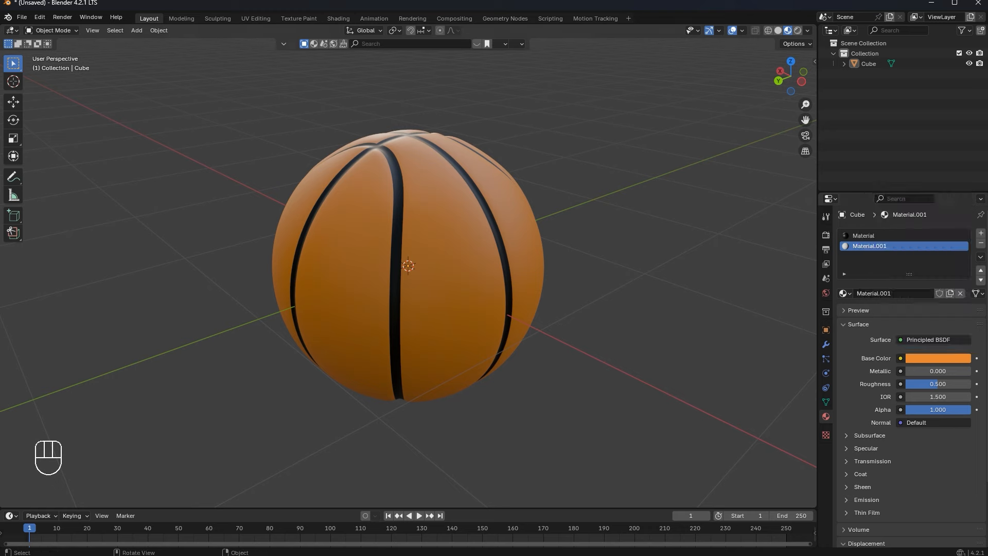
- Switch to the Shading workspace and select the ball for a close-up view
scroll(436, 176, down, 2)
click(326, 17)
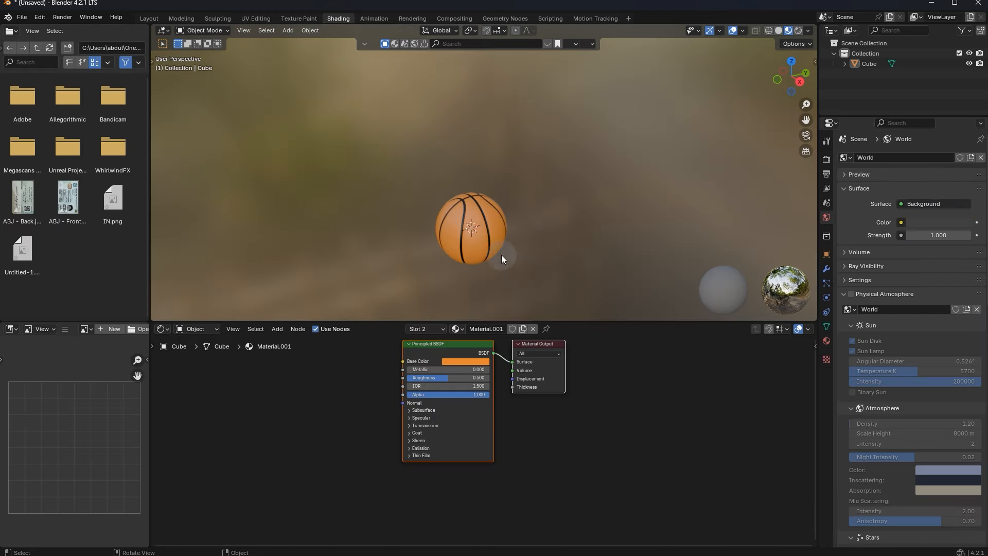
click(450, 224)
ctrl+middle_drag(450, 222, 581, 225)
- Add a Noise Texture node to Material.001, placed before the Principled BSDF
middle_drag(269, 438, 549, 486)
middle_drag(649, 453, 550, 439)
scroll(551, 439, up, 3)
middle_drag(498, 396, 529, 400)
scroll(529, 400, down, 1)
key(shift+a)
text(noise)
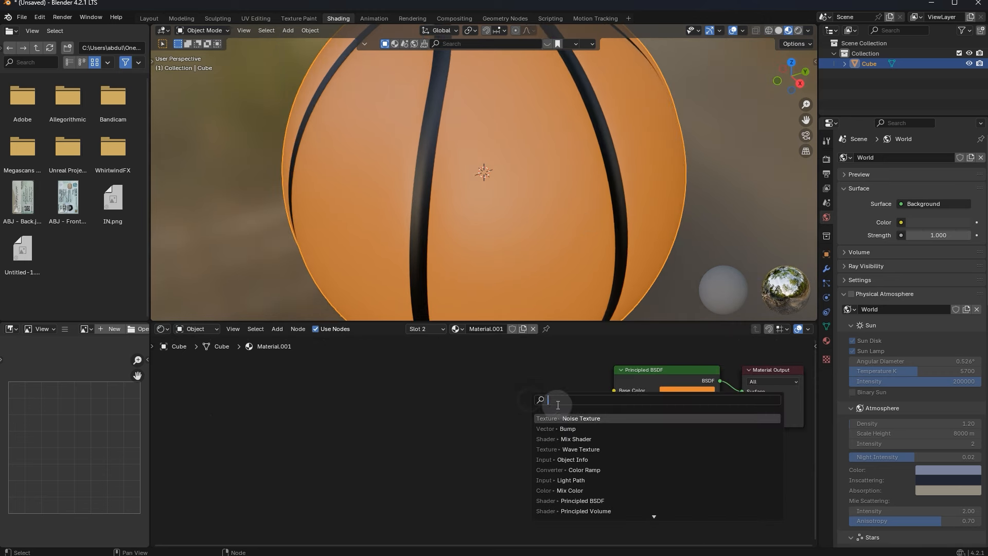
key(Return)
click(377, 443)
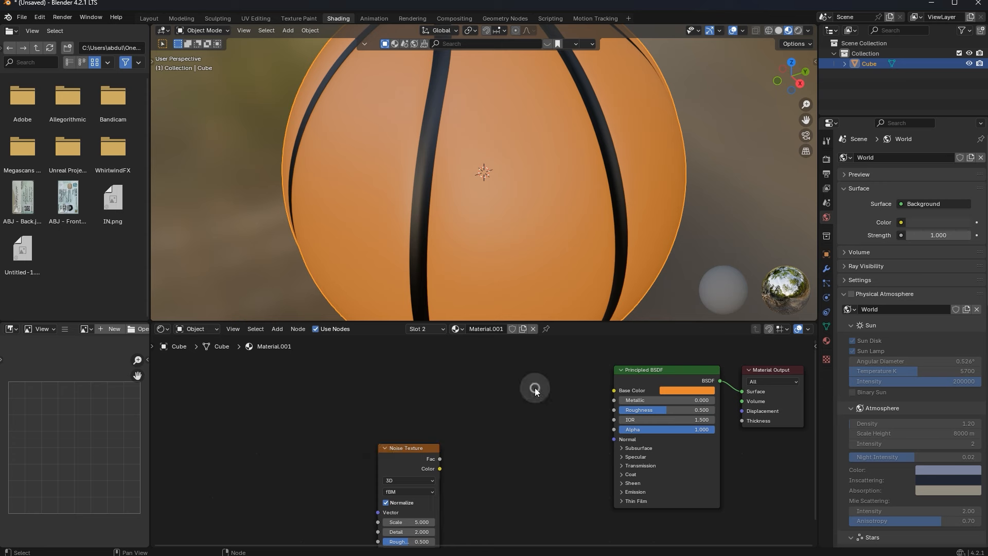
- Add a Bump node, feed its Height from the noise Fac and connect its Normal output to the Principled BSDF Normal
key(shift+a)
click(573, 417)
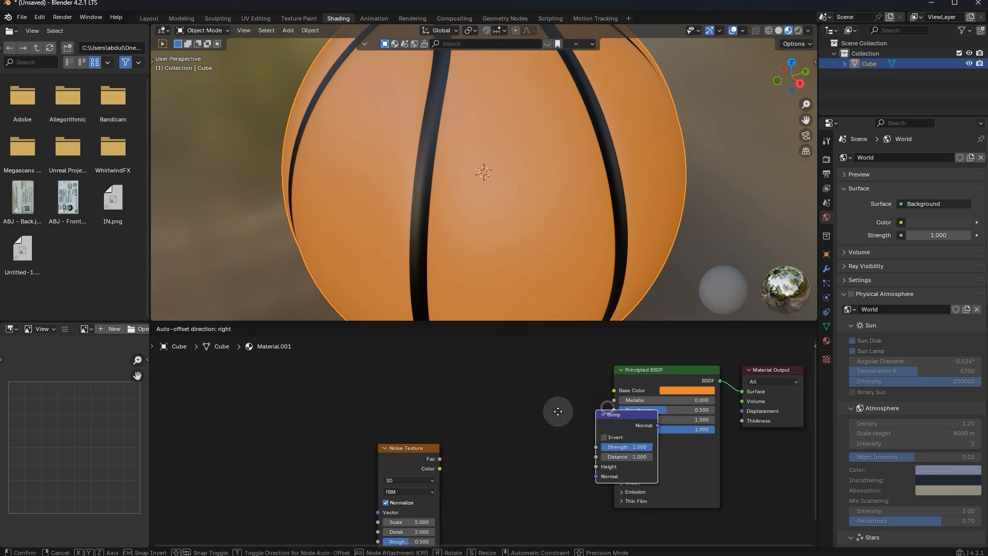
click(488, 446)
drag(550, 460, 597, 436)
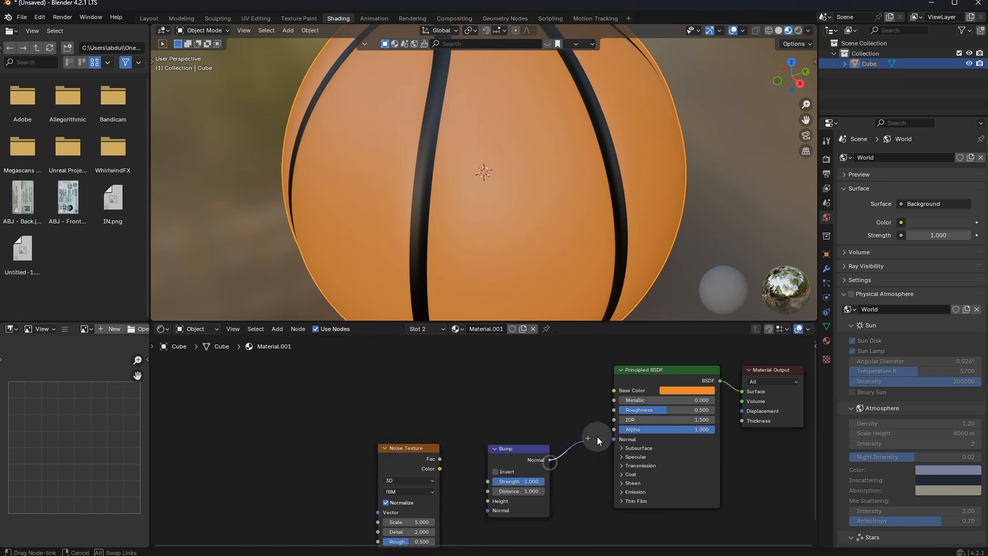
drag(503, 450, 528, 443)
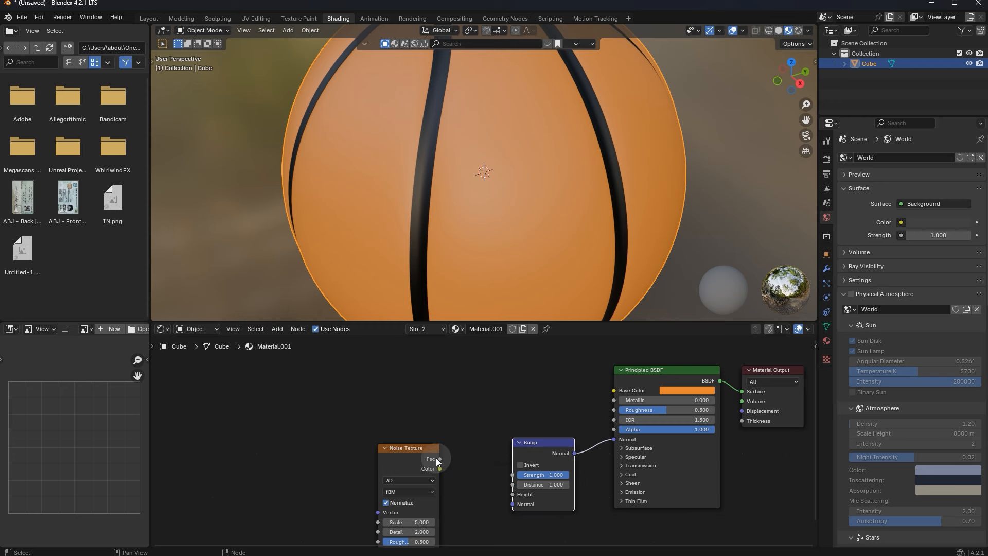
drag(439, 459, 522, 490)
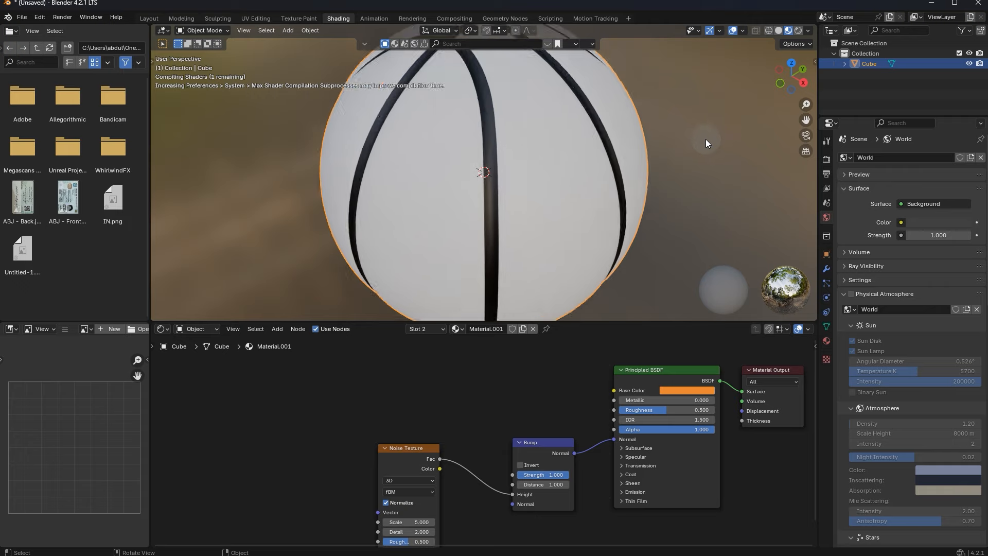
- Set the Bump node's strength to 0.4
scroll(587, 156, down, 5)
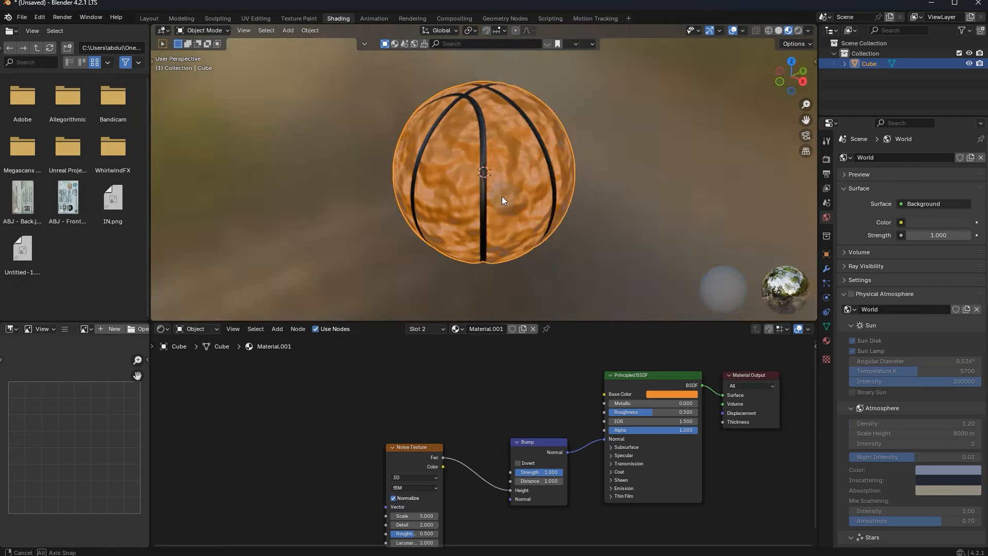
middle_drag(502, 197, 532, 127)
scroll(571, 193, up, 3)
scroll(493, 187, down, 4)
scroll(501, 174, up, 4)
scroll(543, 441, up, 3)
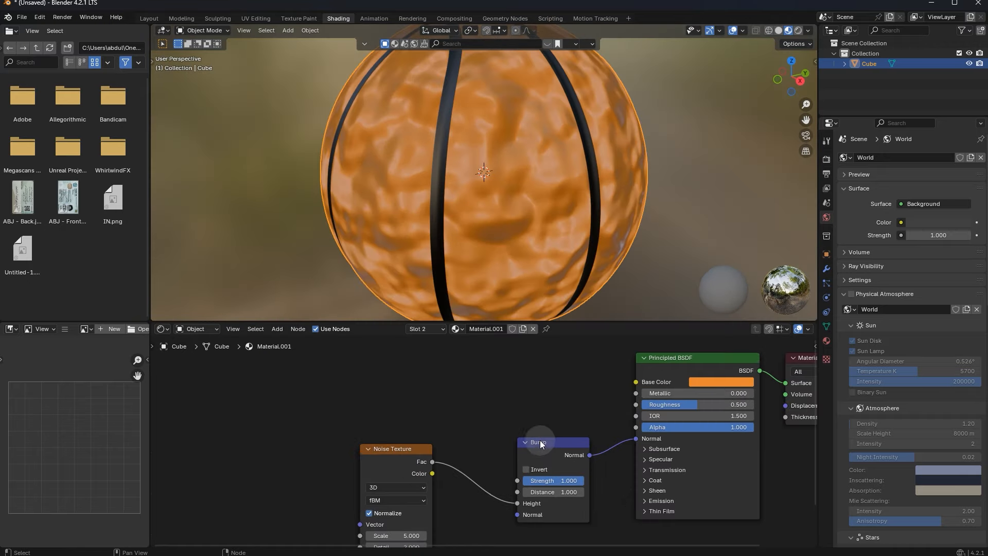
middle_drag(544, 441, 580, 352)
click(596, 391)
text(.)
key(Return)
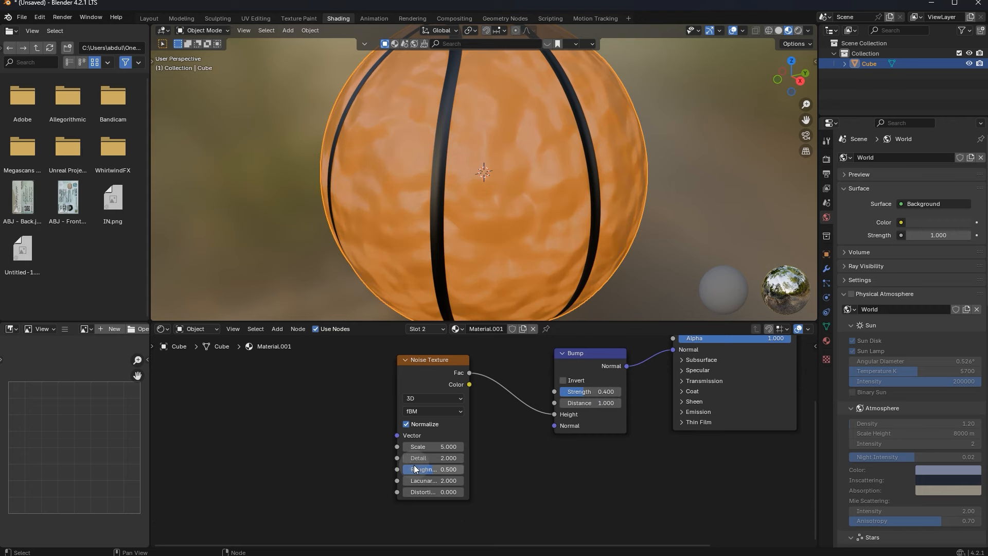
- Set the Noise Texture scale to 250 and deselect the ball
drag(418, 446, 803, 447)
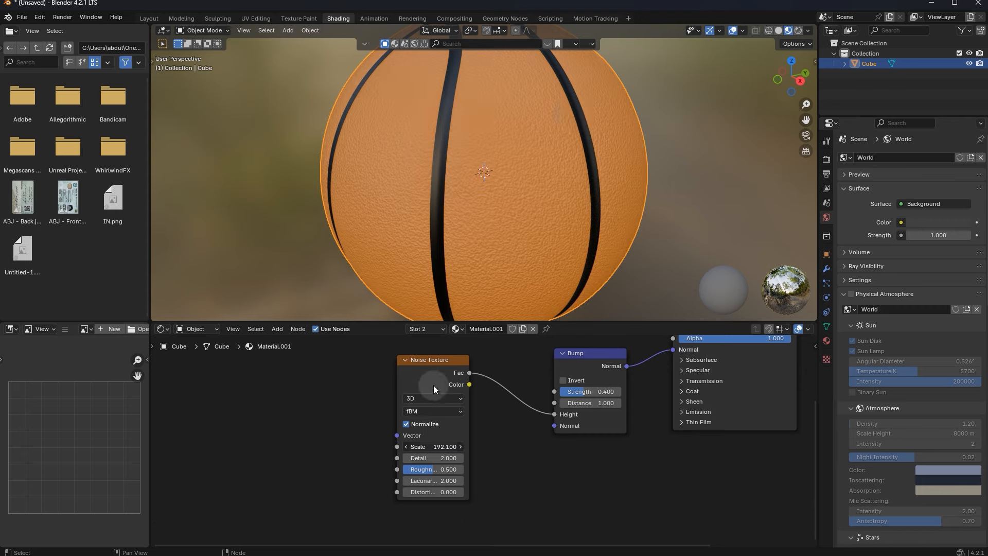
scroll(569, 118, up, 5)
text(250)
key(Return)
scroll(746, 191, down, 5)
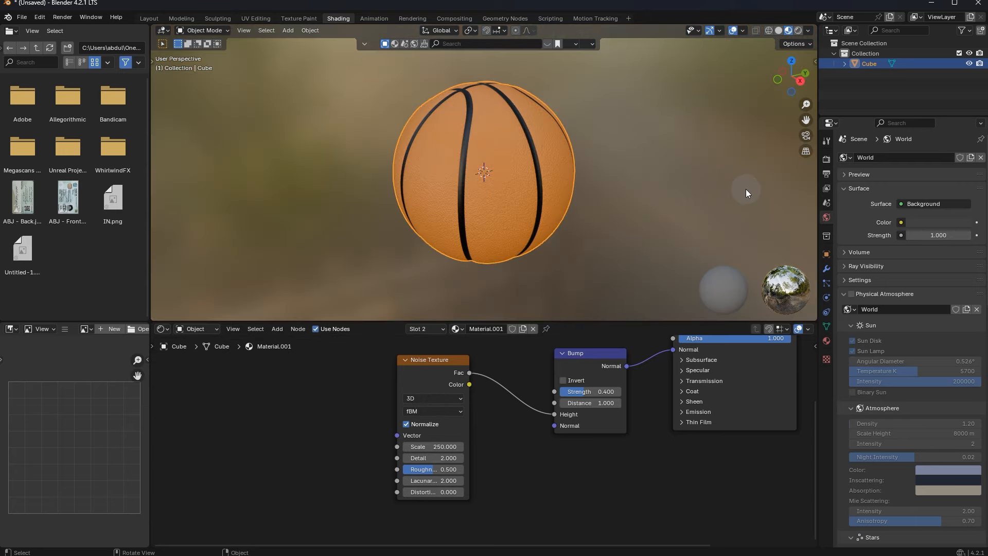
click(746, 190)
scroll(640, 191, up, 3)
middle_drag(587, 194, 479, 242)
scroll(447, 178, up, 4)
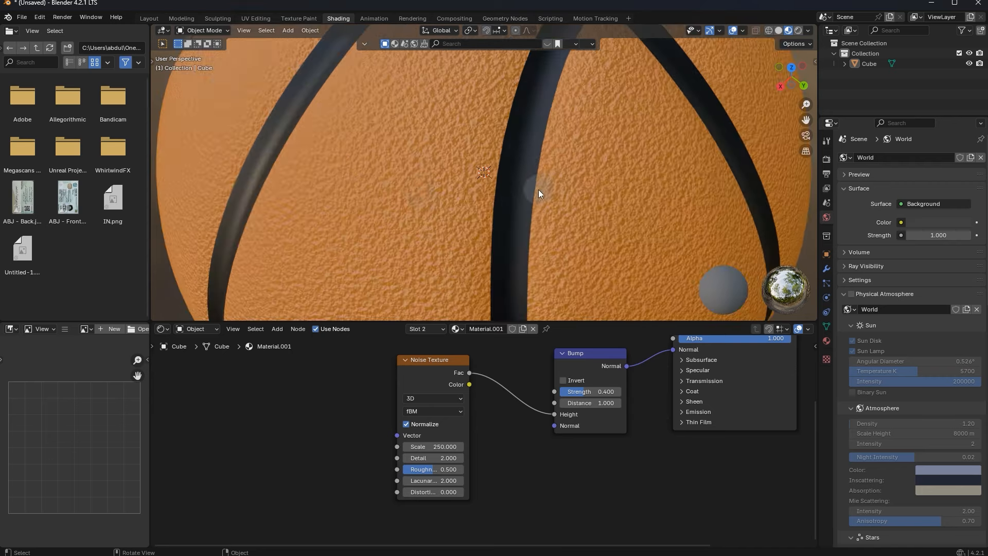
middle_drag(418, 185, 582, 197)
- Duplicate the Noise Texture above the original, set the copy's scale to 1 and connect its Fac to the Base Color
scroll(487, 453, down, 4)
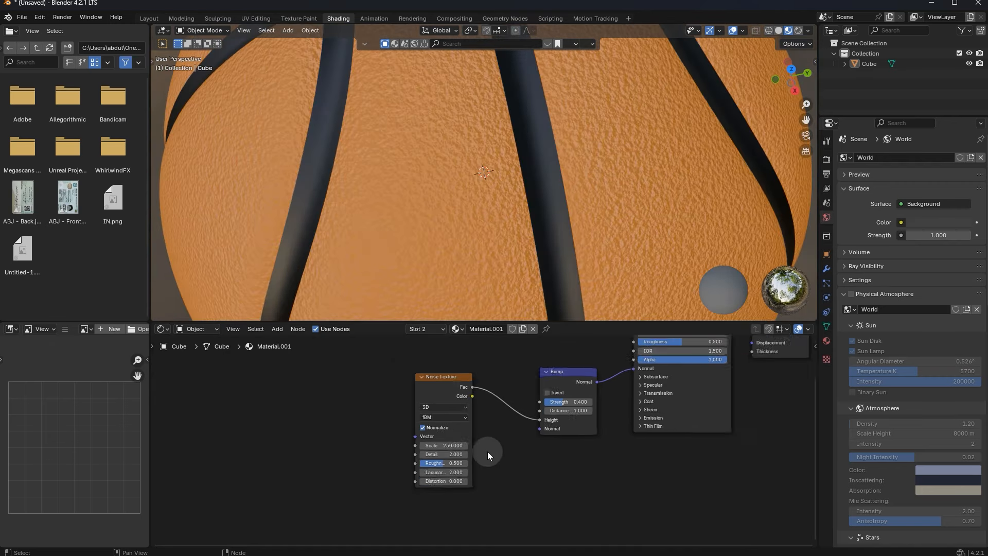
middle_drag(487, 453, 474, 503)
middle_drag(422, 455, 452, 516)
key(shift+d)
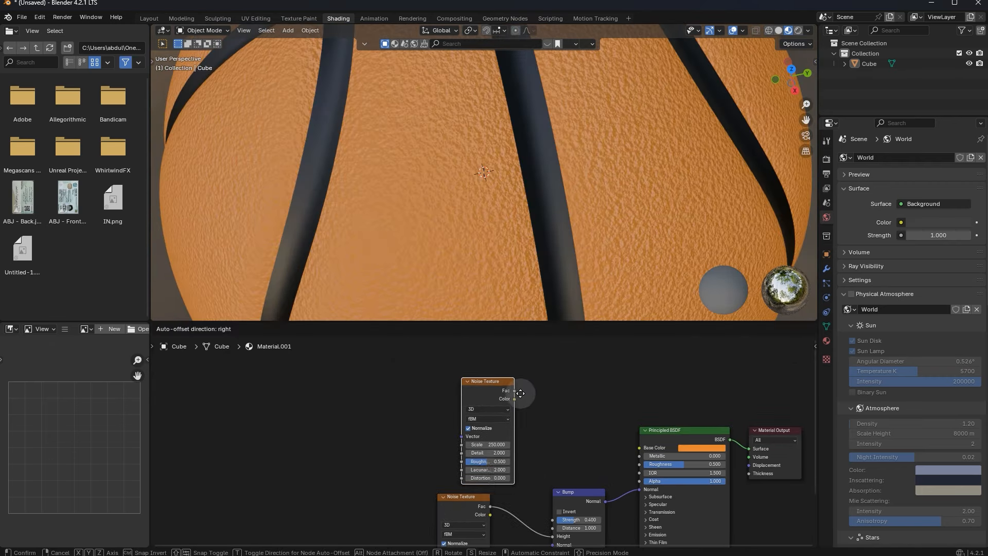
click(510, 396)
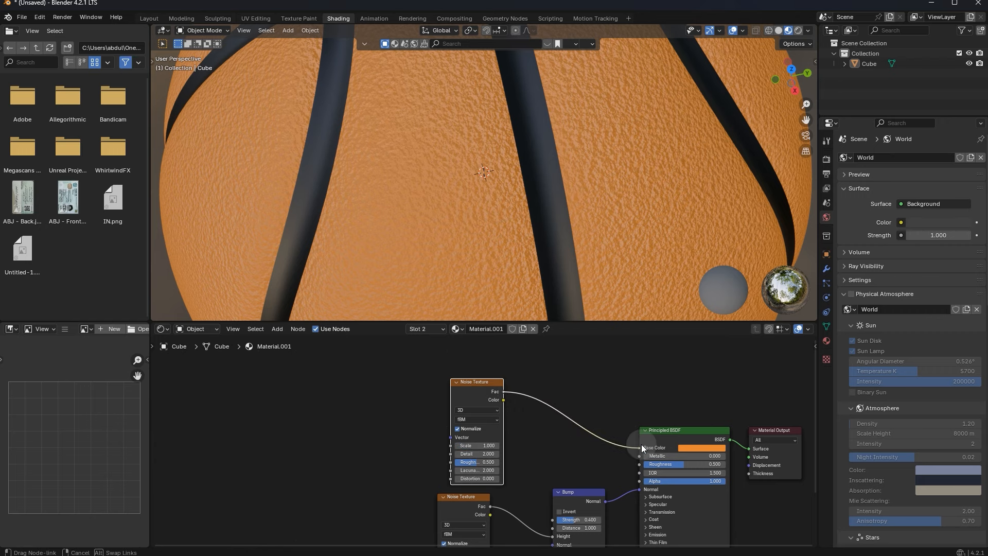
drag(641, 447, 642, 447)
- Insert a Color Ramp node on the link between the duplicated Noise Texture and the Base Color
middle_drag(604, 382, 570, 384)
key(shift+a)
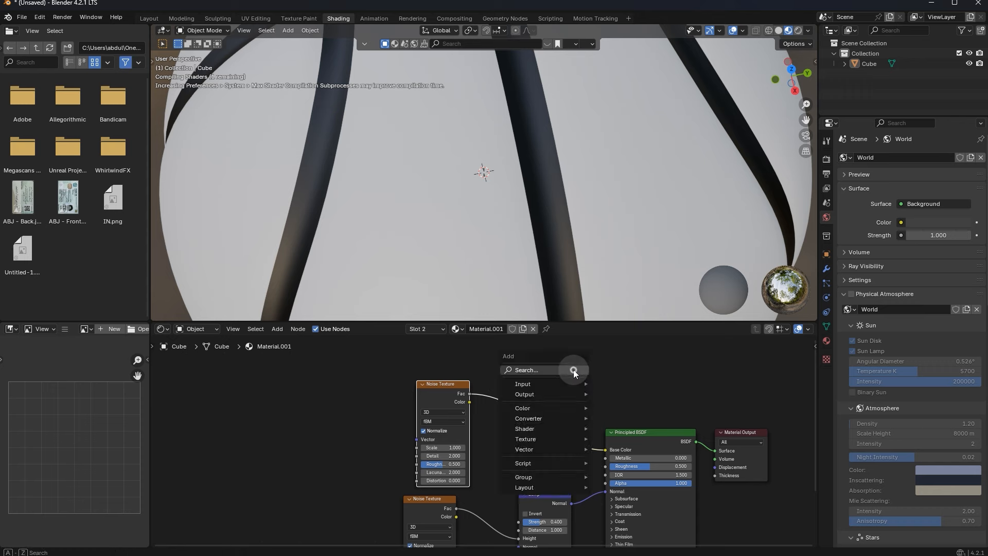
click(574, 370)
text(c)
key(Return)
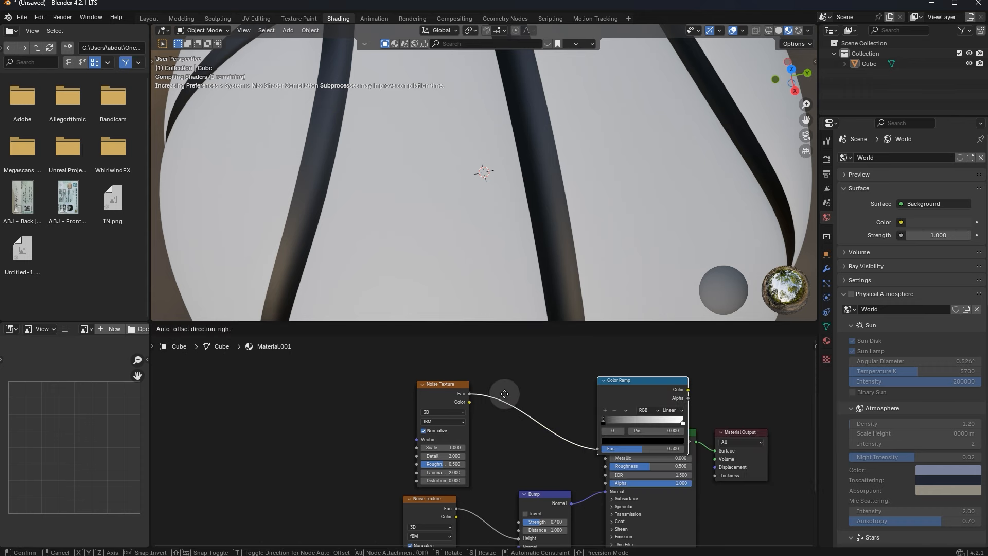
click(512, 385)
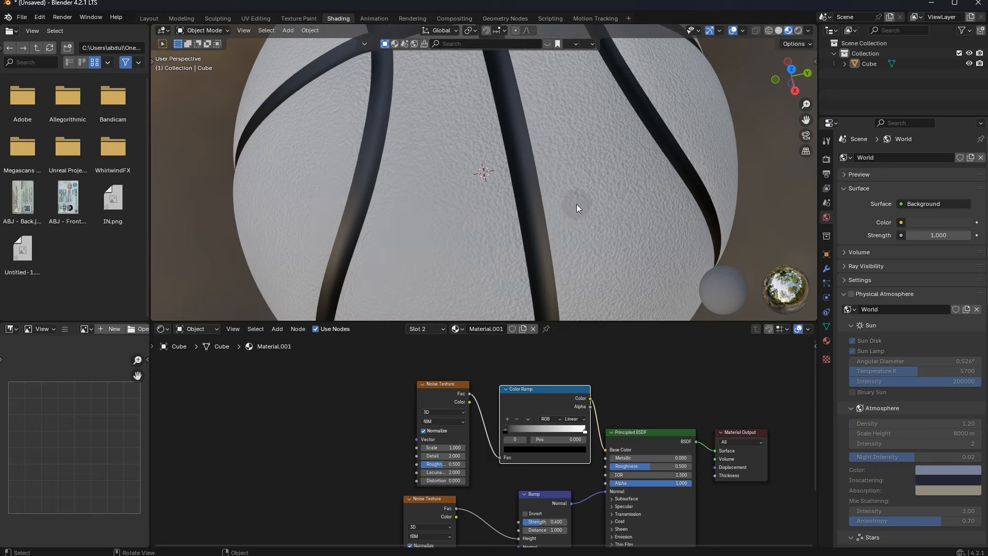
- Set the scale of the Noise Texture feeding the Color Ramp to 3
scroll(535, 227, down, 3)
middle_drag(534, 227, 505, 194)
scroll(490, 215, up, 4)
scroll(499, 258, up, 3)
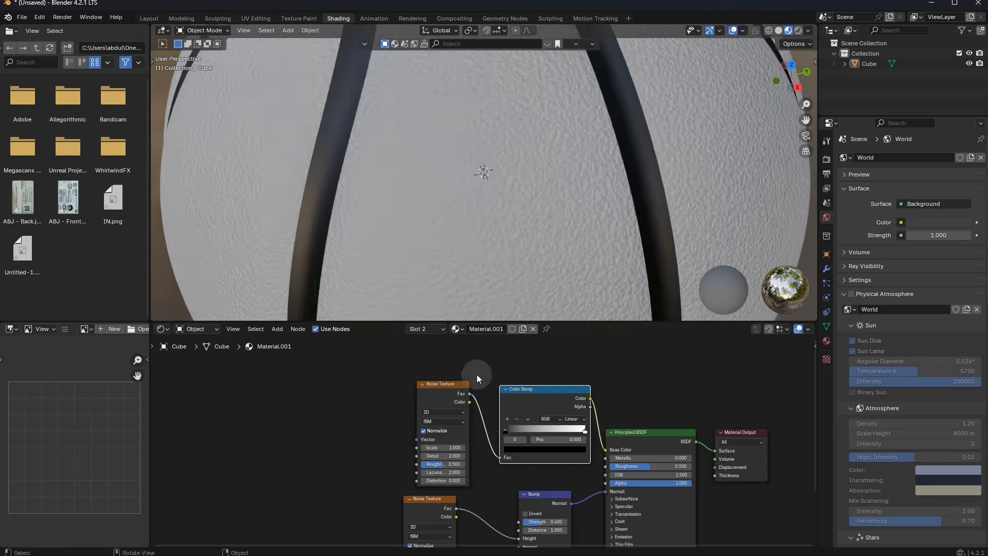
drag(432, 447, 436, 448)
text(3)
key(Return)
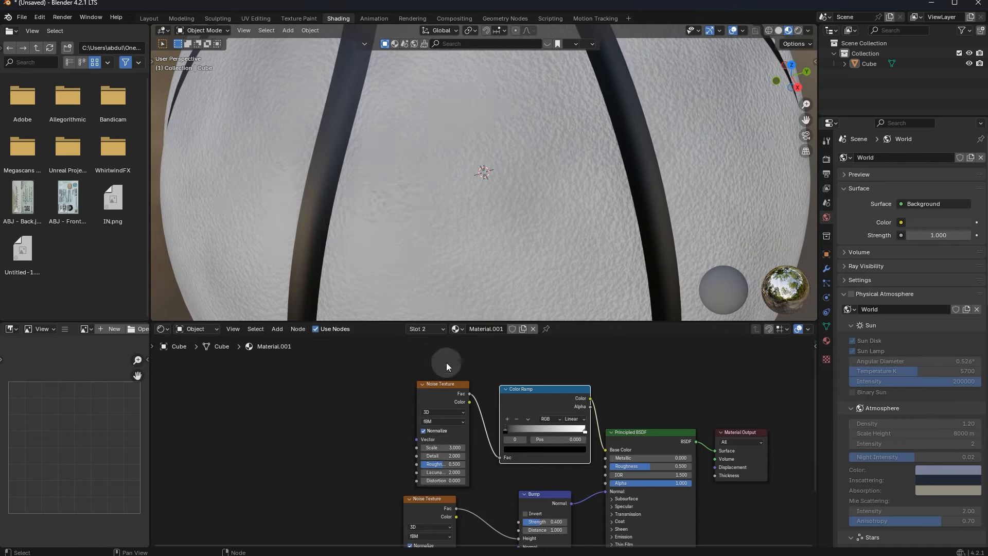
- Change the Color Ramp's white stop to light orange
scroll(510, 134, down, 5)
scroll(520, 130, up, 4)
scroll(538, 128, down, 4)
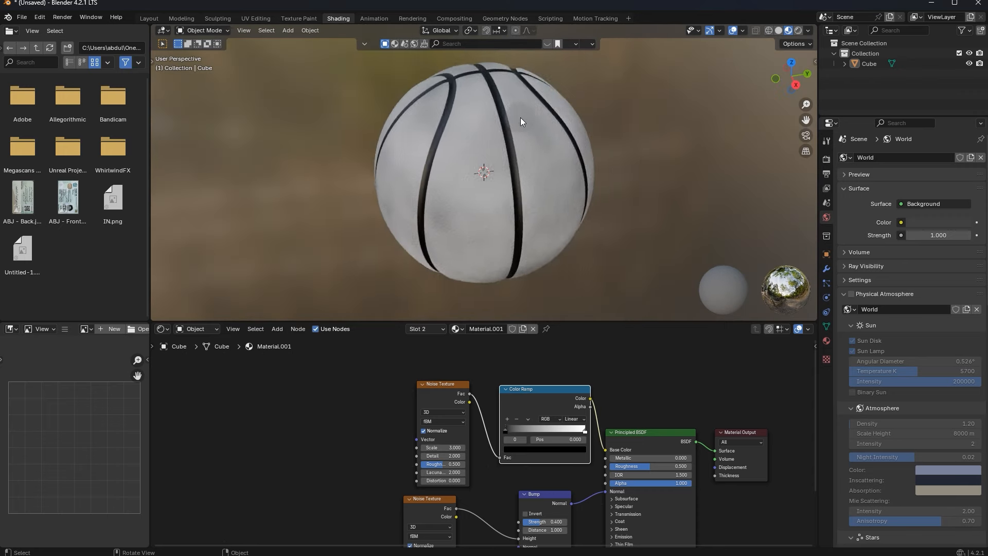
scroll(521, 117, up, 3)
click(584, 431)
click(567, 449)
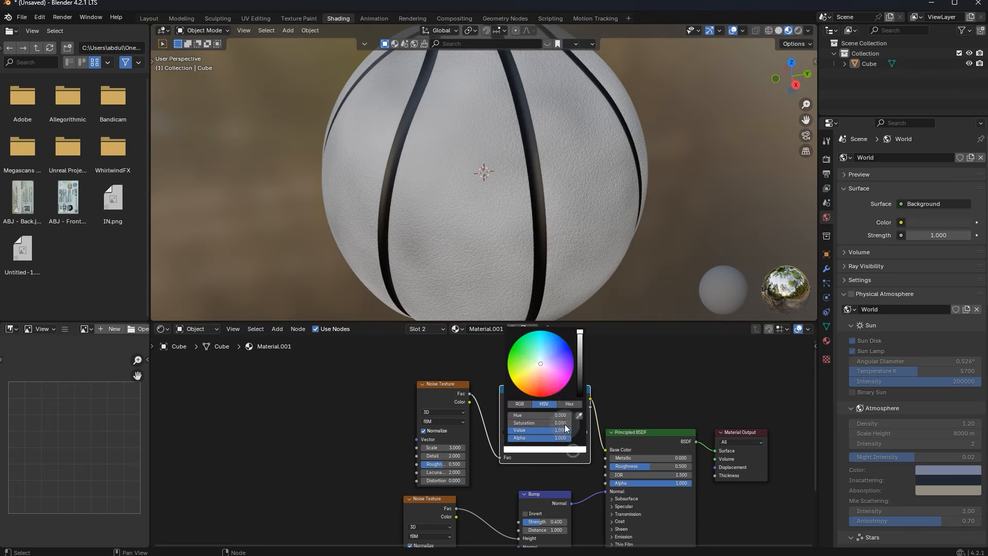
click(526, 389)
drag(528, 388, 526, 384)
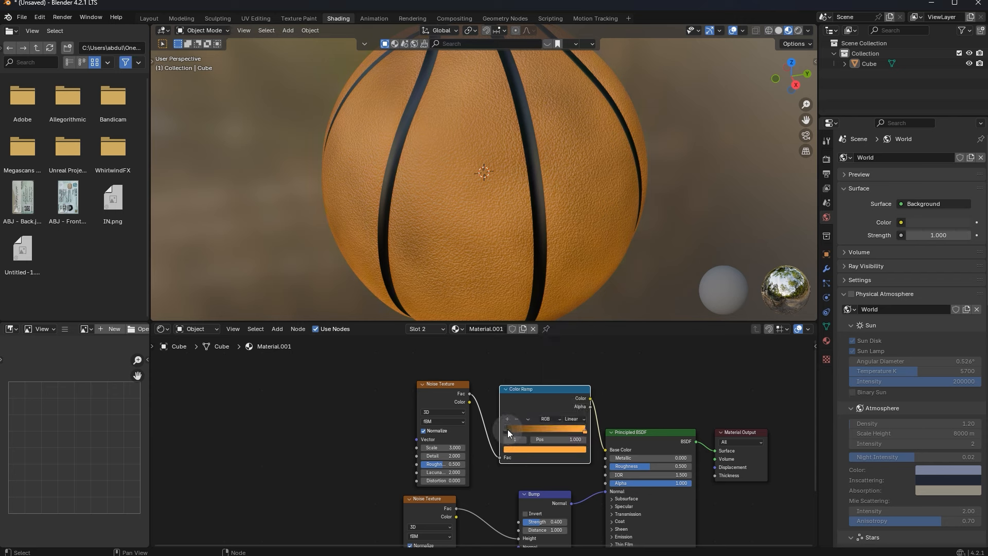
- Change the Color Ramp's black stop to a dark orange-brown with saturation 0.985 and value 0.125
click(506, 430)
click(535, 449)
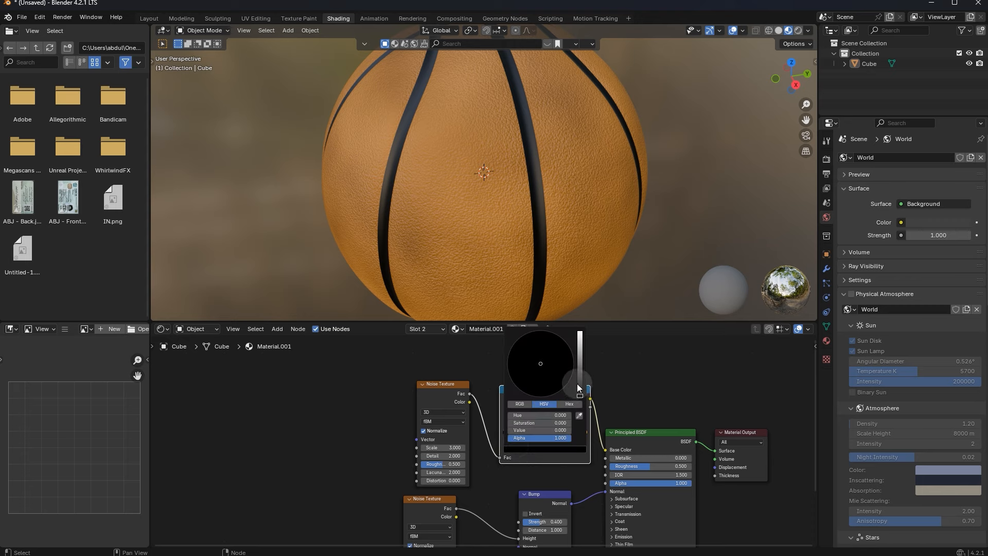
drag(577, 387, 580, 371)
click(522, 390)
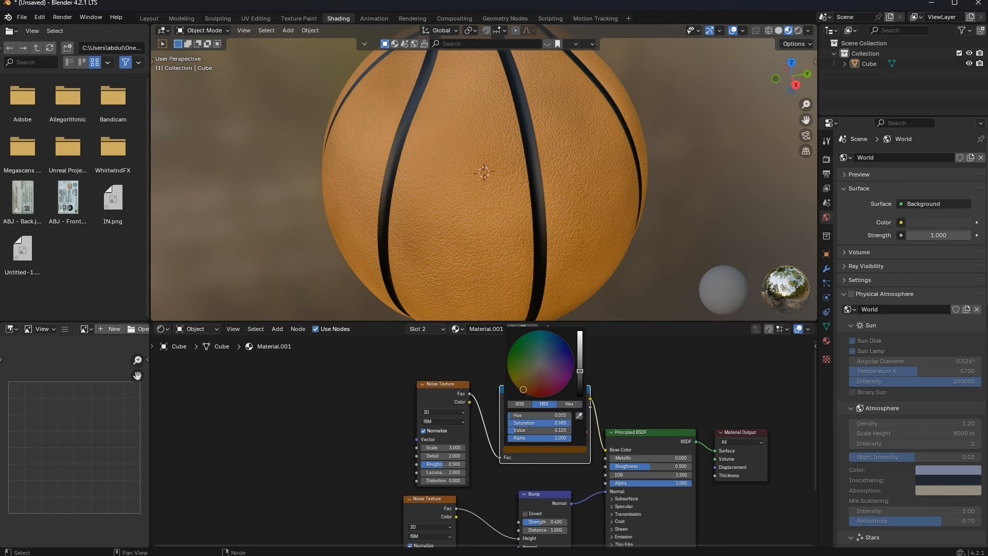
- Move the Color Ramp's light orange stop to position 0.818
scroll(761, 192, down, 4)
middle_drag(807, 198, 664, 211)
mouse_move(511, 427)
mouse_down()
mouse_move(526, 428)
mouse_move(512, 425)
mouse_up()
drag(585, 431, 553, 428)
middle_drag(504, 209, 443, 203)
scroll(580, 221, down, 1)
scroll(579, 221, up, 7)
scroll(439, 184, down, 6)
scroll(443, 203, up, 6)
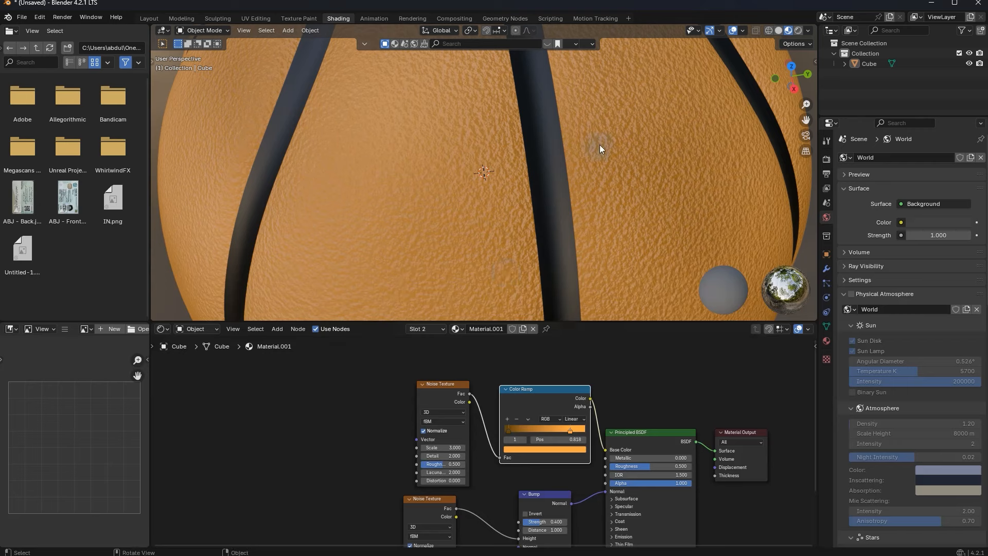
middle_drag(600, 149, 561, 188)
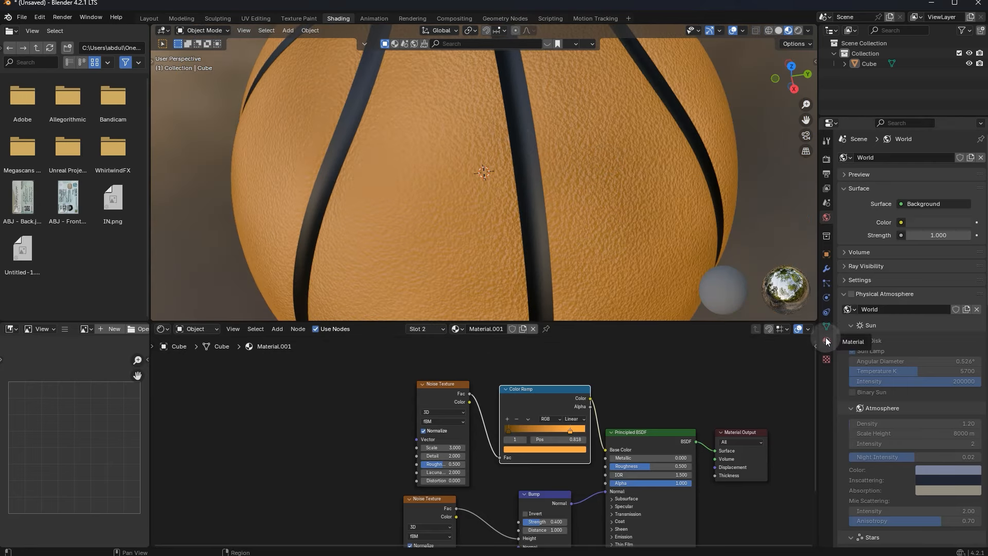
- Copy the bump's Noise Texture and Bump nodes from Material.001 into the black Material and connect the bump to its Principled BSDF Normal
scroll(402, 427, down, 1)
drag(348, 471, 488, 530)
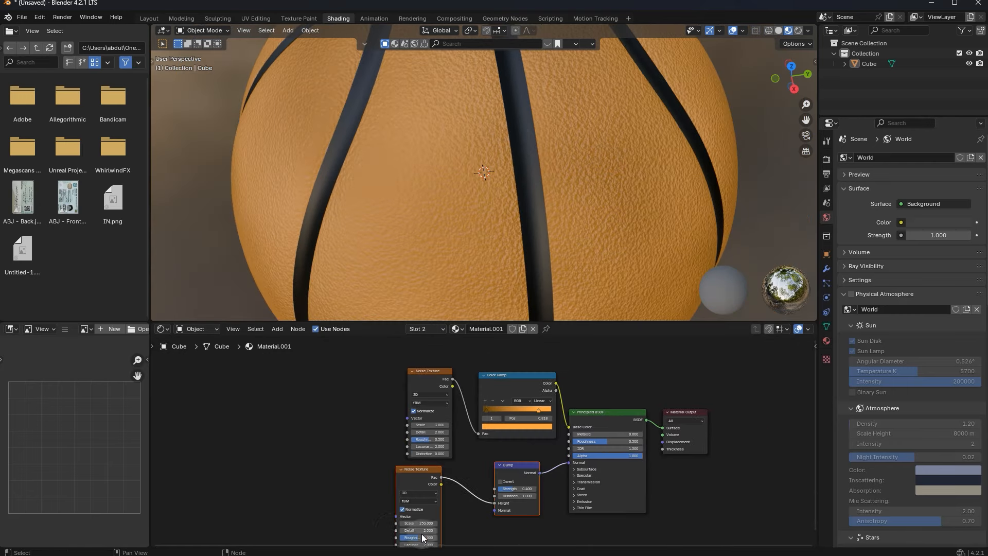
drag(346, 477, 502, 519)
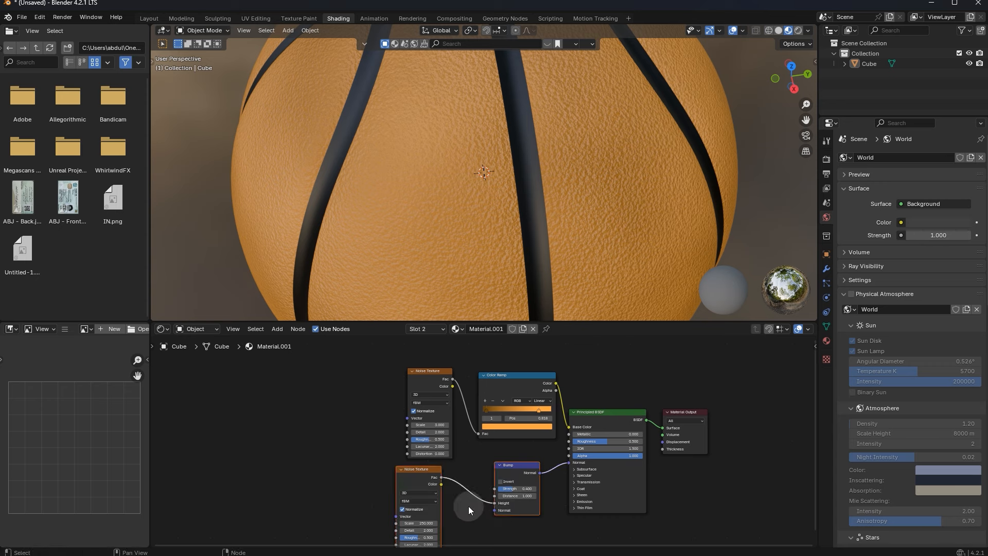
middle_drag(713, 502, 727, 437)
scroll(627, 465, up, 1)
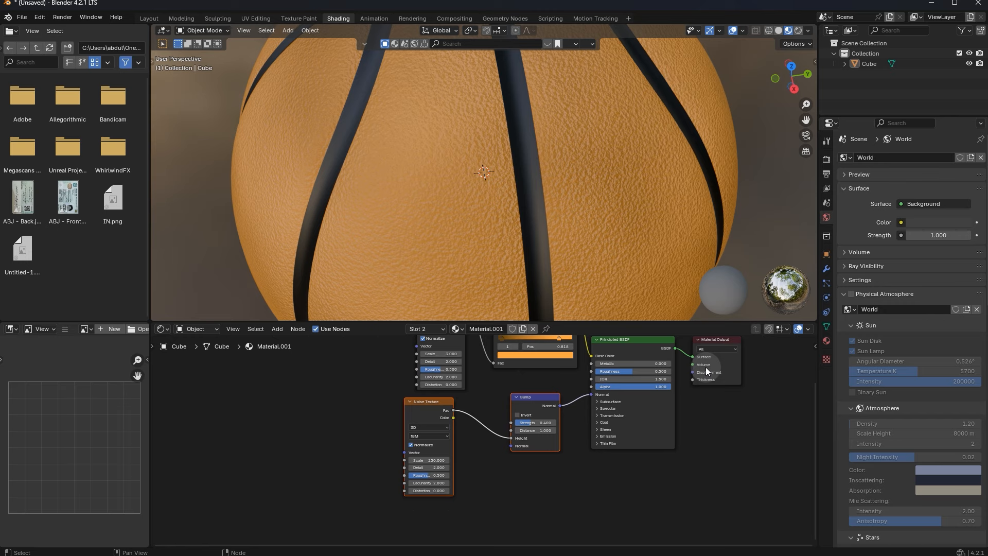
click(826, 343)
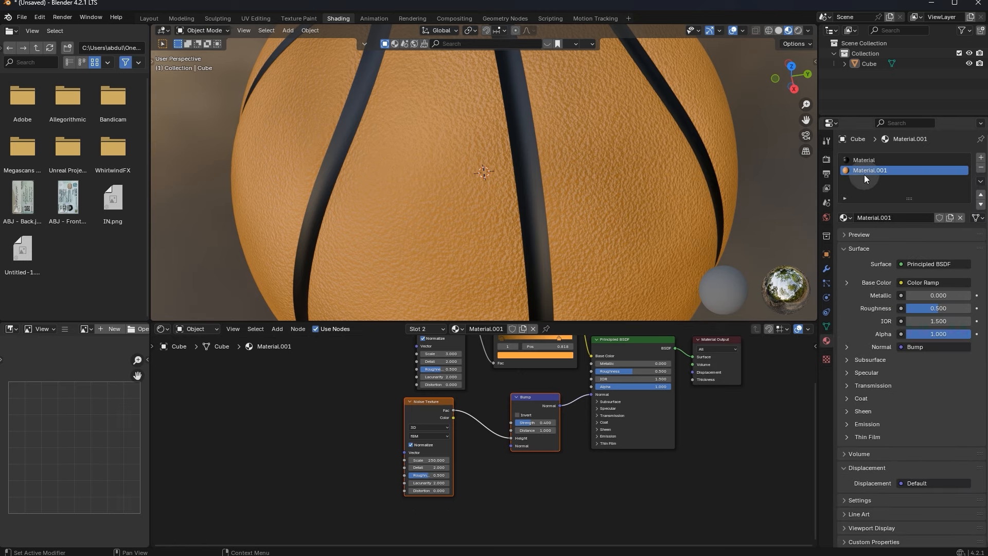
click(864, 160)
key(ctrl+v)
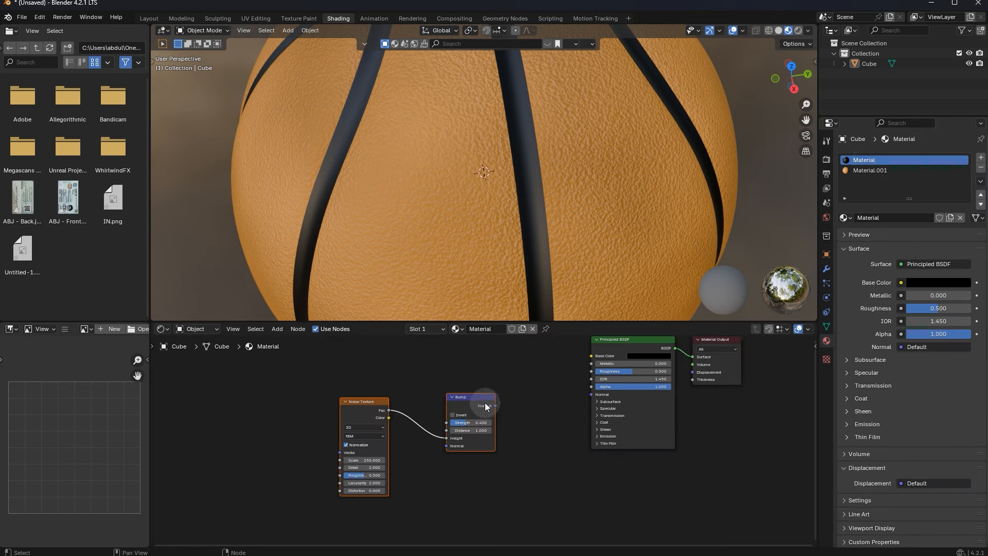
drag(546, 359, 535, 332)
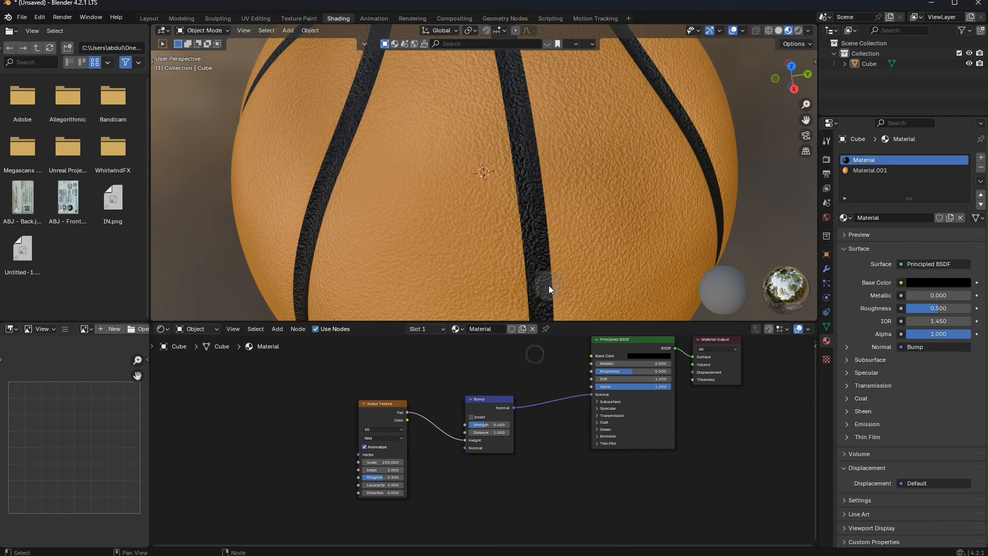
scroll(598, 201, up, 4)
scroll(504, 271, up, 2)
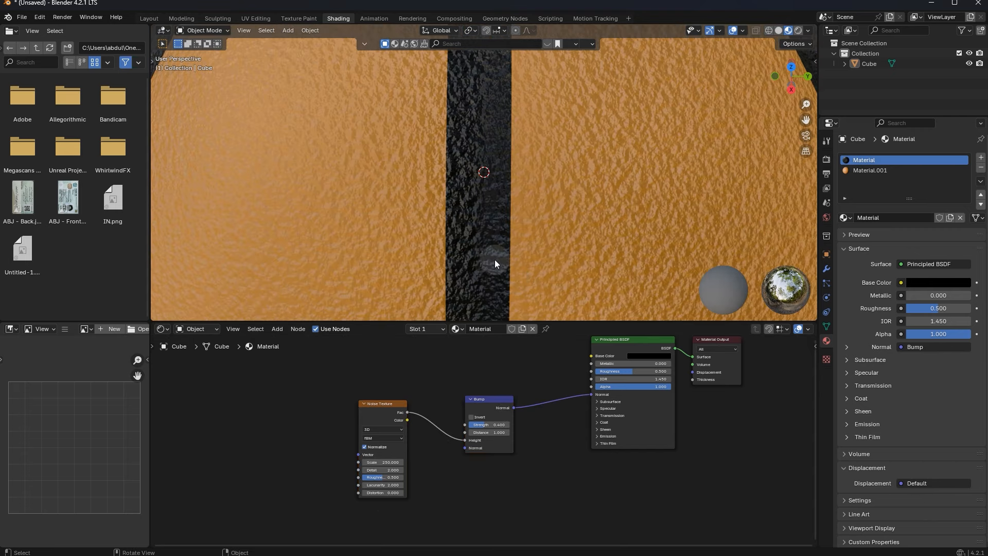
scroll(481, 437, up, 1)
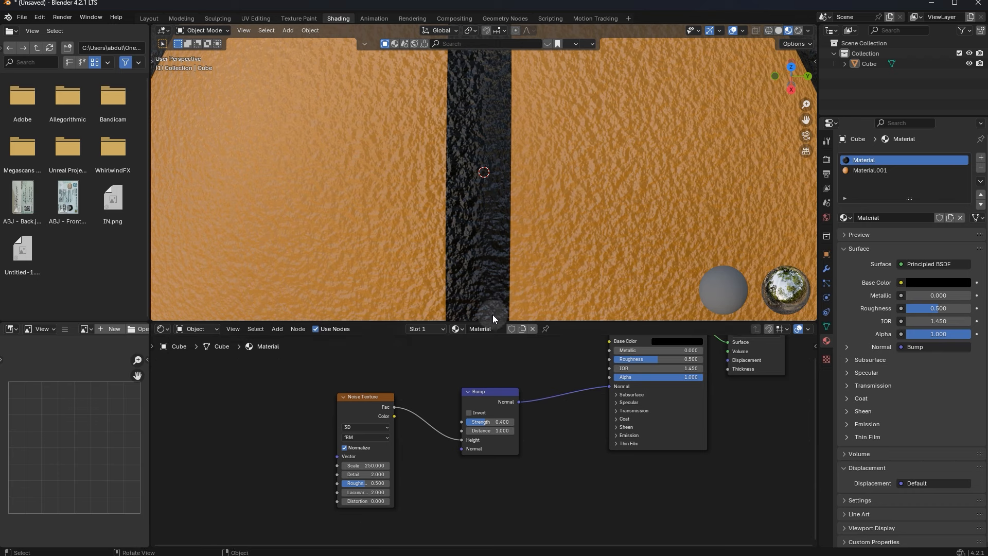
- Set the black seam material's Bump strength to 0.2 and its Noise Texture scale to 550
click(504, 426)
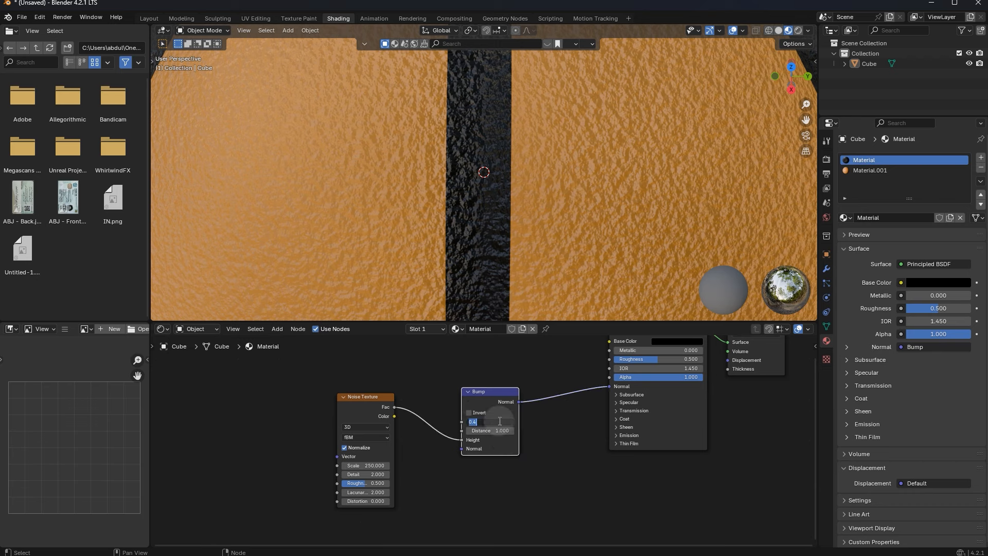
key(Return)
middle_drag(370, 465, 427, 473)
click(427, 474)
text(550)
key(Return)
scroll(511, 252, down, 3)
middle_drag(535, 246, 577, 237)
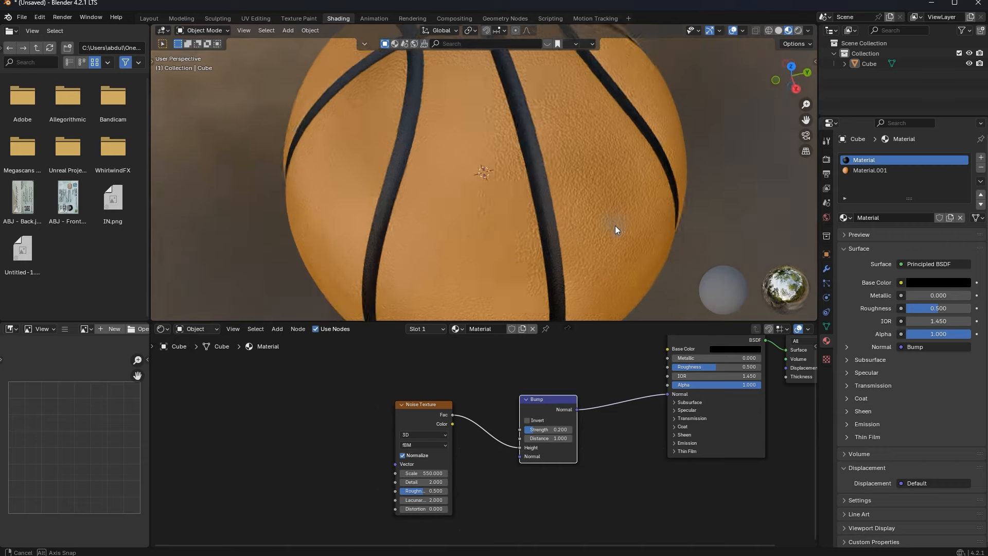
drag(752, 197, 764, 214)
middle_drag(702, 226, 472, 193)
scroll(618, 203, up, 8)
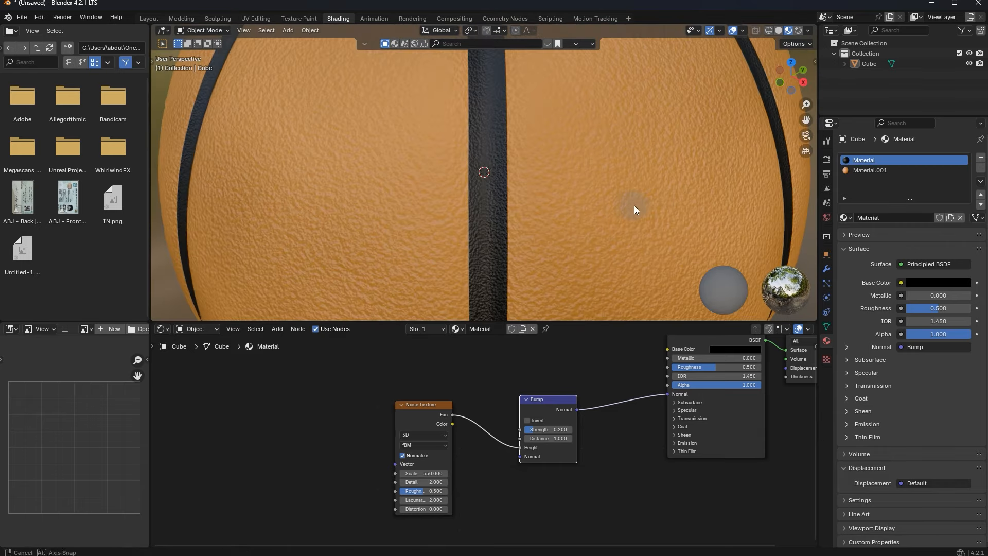
- Switch to the Layout workspace and add a camera to the scene
click(150, 18)
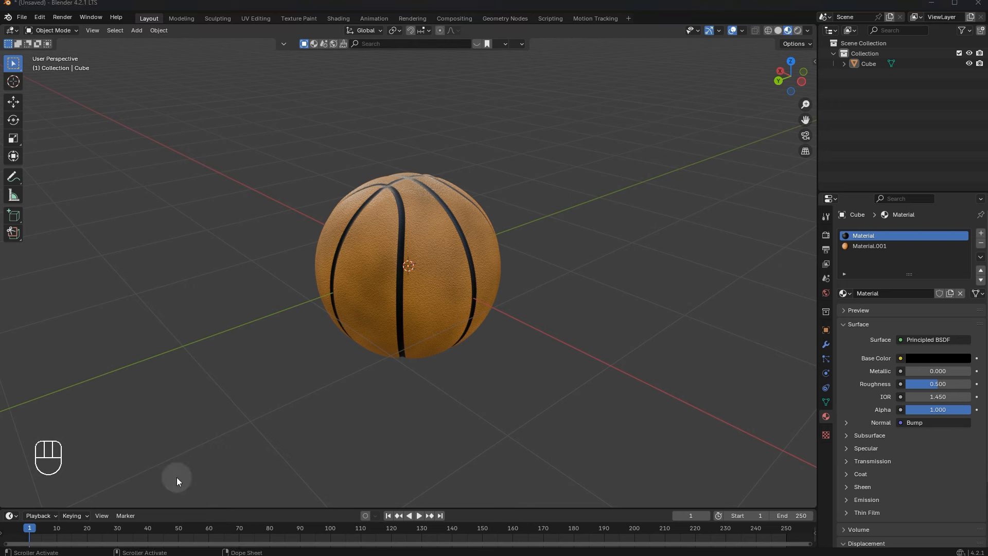
key(shift+a)
key(shift+a)
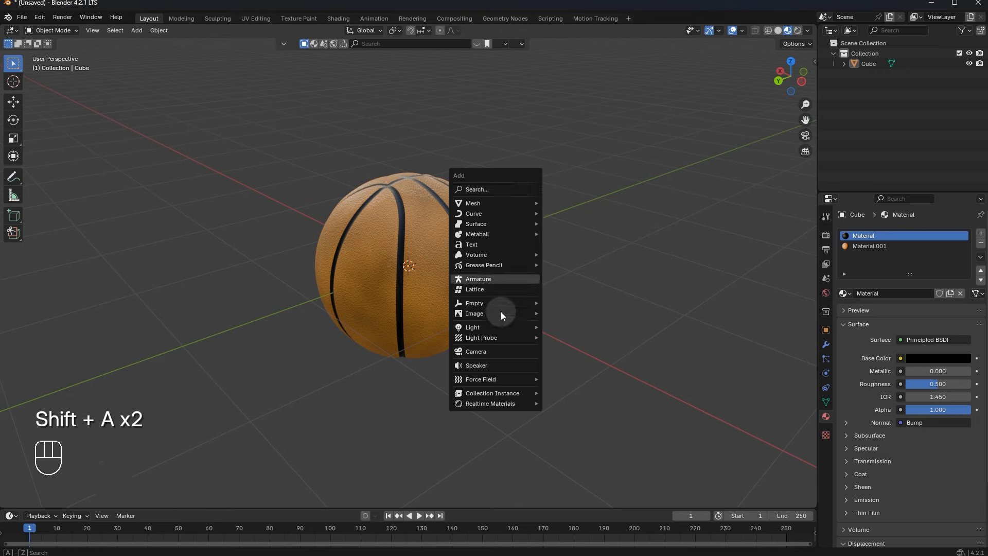
click(489, 351)
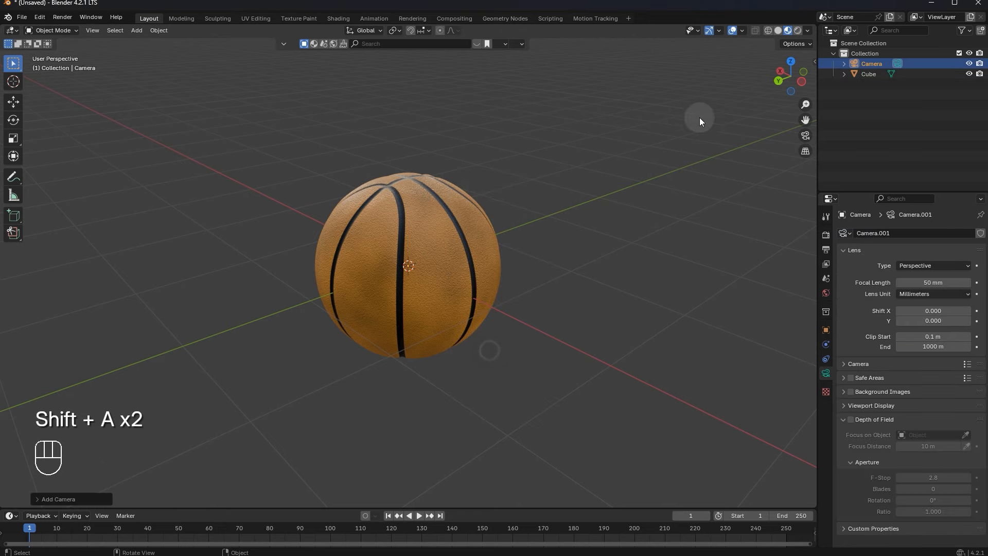
- In the back orthographic view, move the basketball up along Z until its underside rests at the world origin
drag(795, 78, 746, 50)
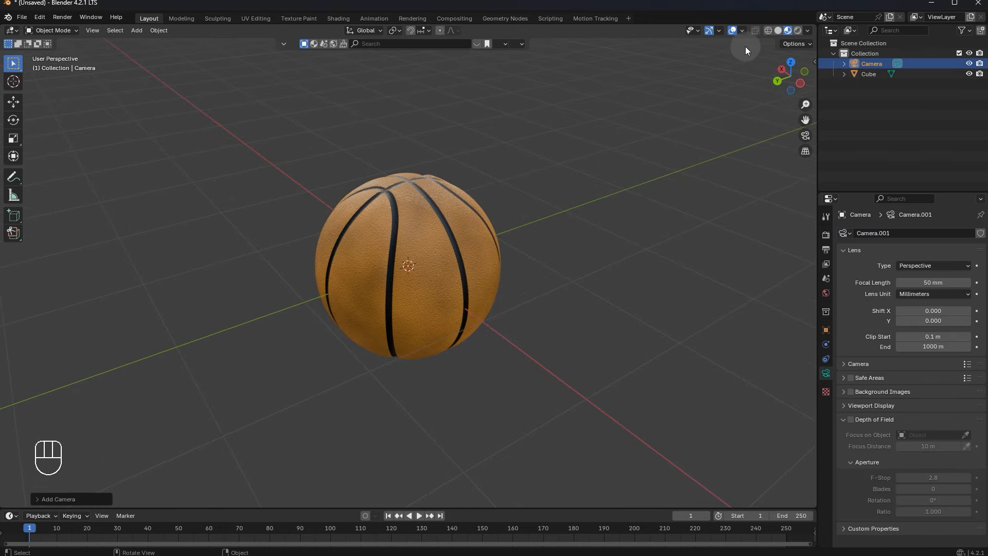
click(781, 79)
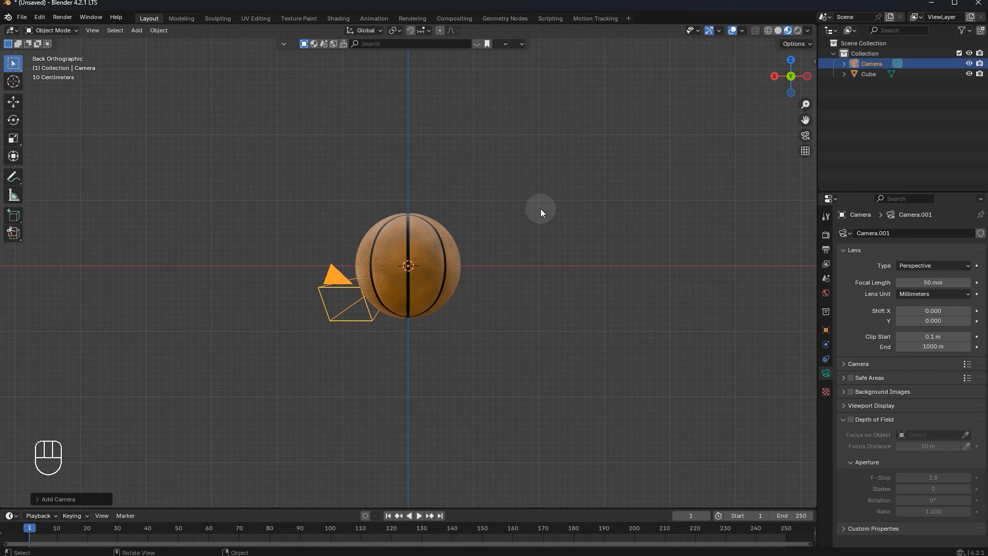
click(427, 291)
key(g)
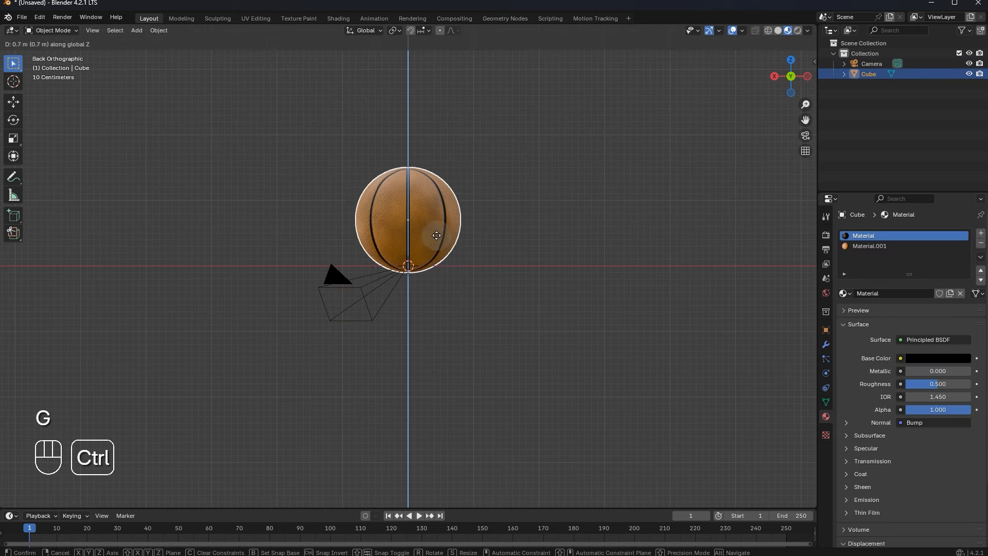
ctrl+click(438, 243)
key(g)
ctrl+click(427, 231)
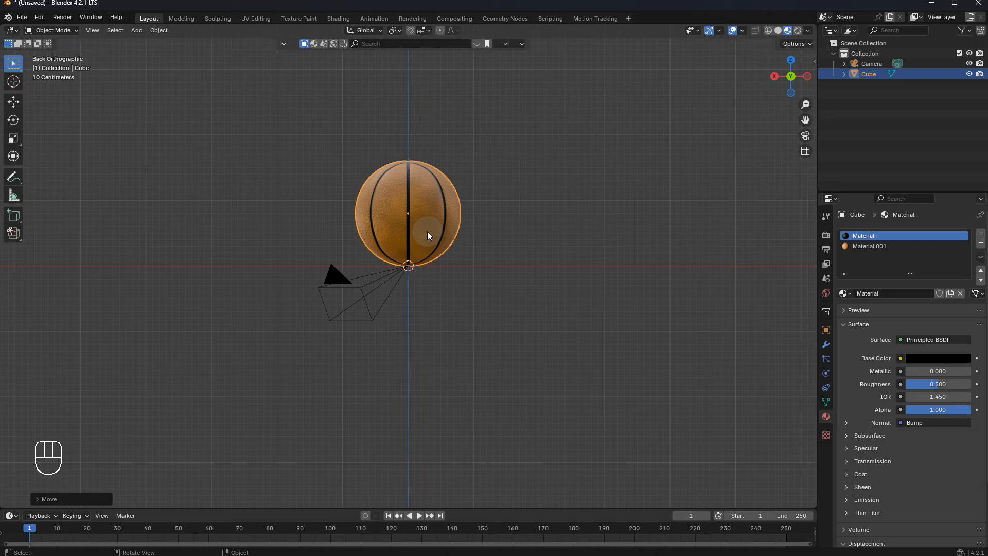
key(KP_Decimal)
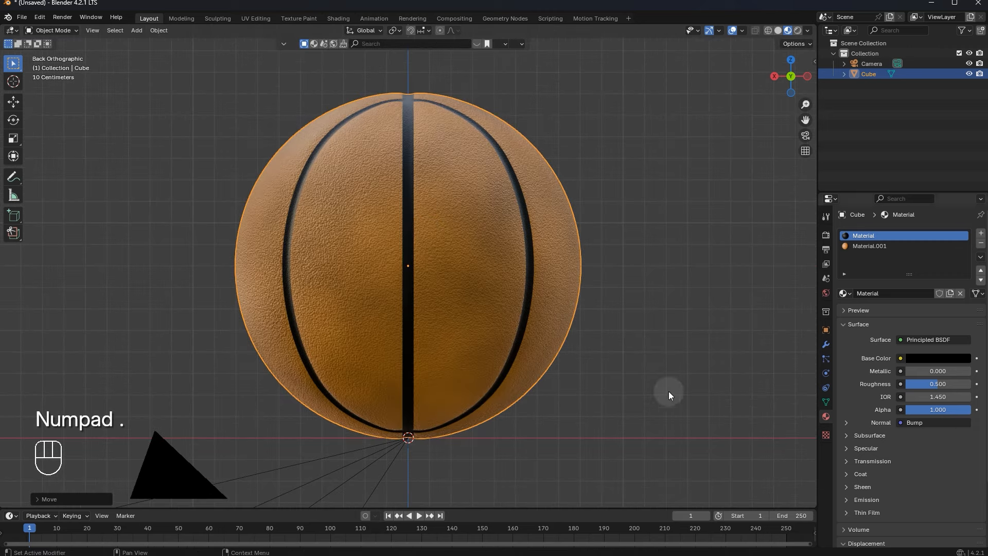
- Align the camera to a zoomed-out back view of the ball and set its focal length to 135 mm
scroll(511, 280, down, 8)
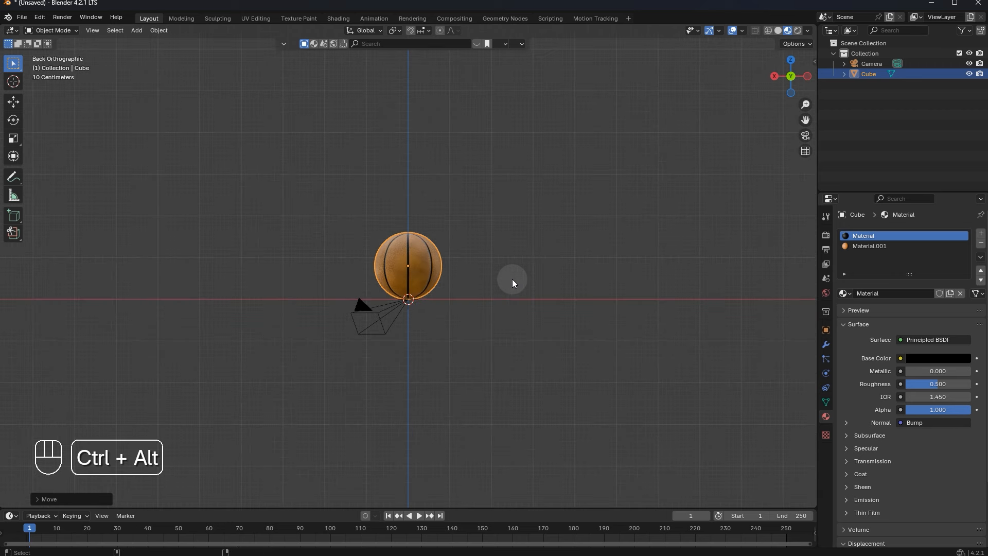
key(ctrl+alt+KP_0)
click(560, 151)
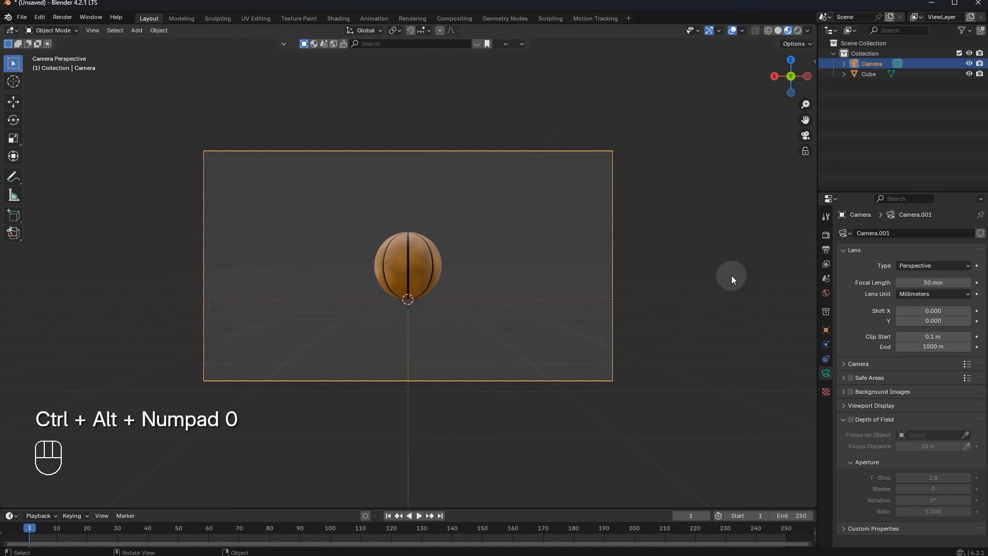
drag(938, 283, 943, 283)
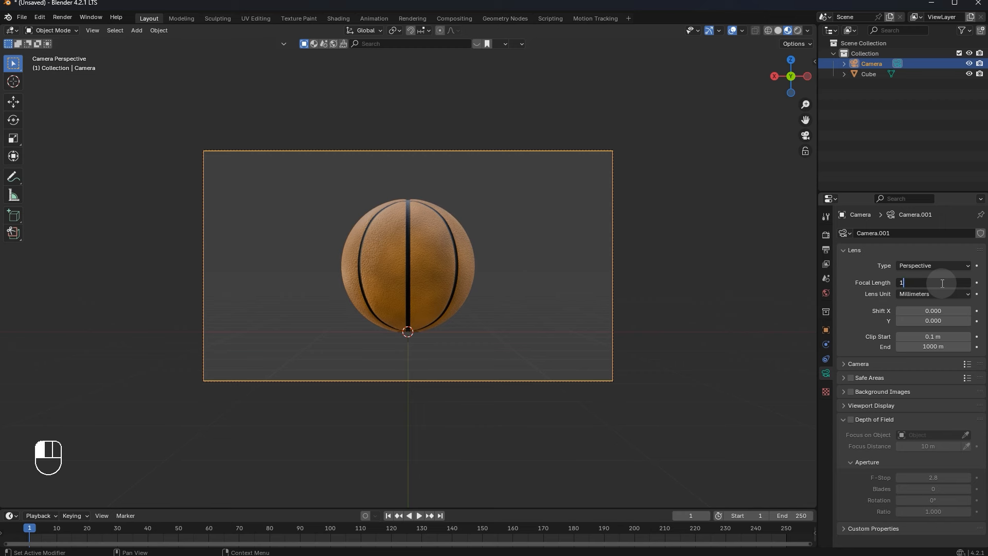
key(Return)
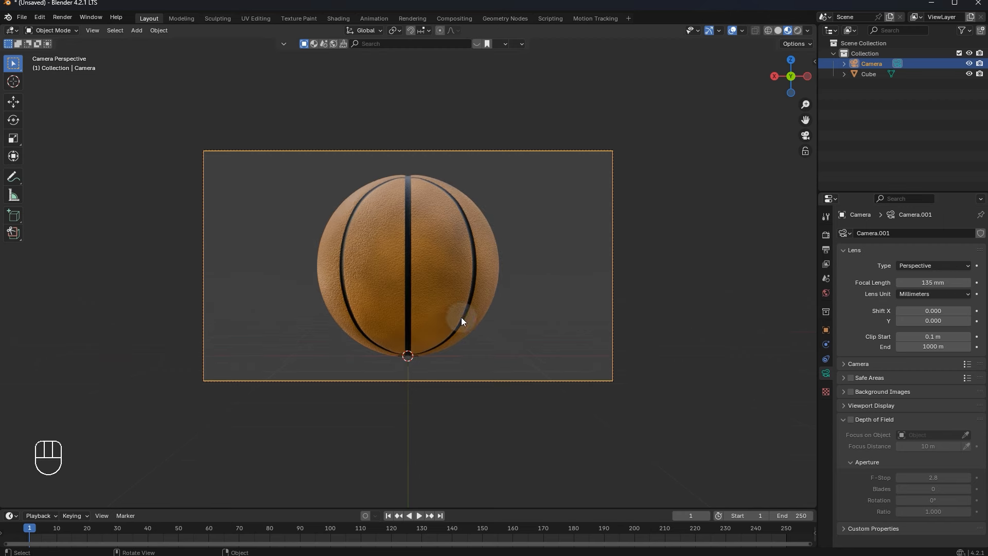
- Reposition the camera along Y and vertically so the ball sits slightly below the centre of the frame
key(g)
key(y)
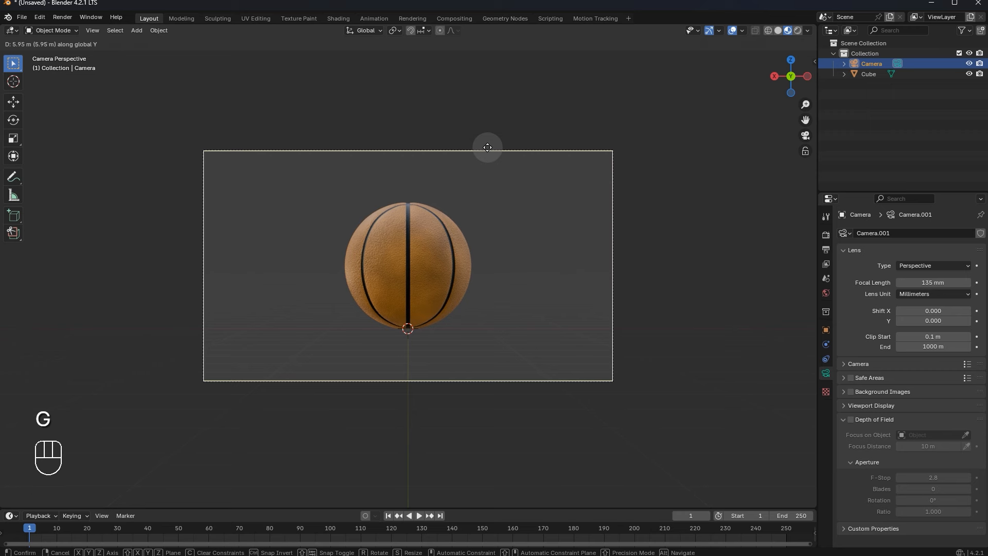
key(g)
click(487, 92)
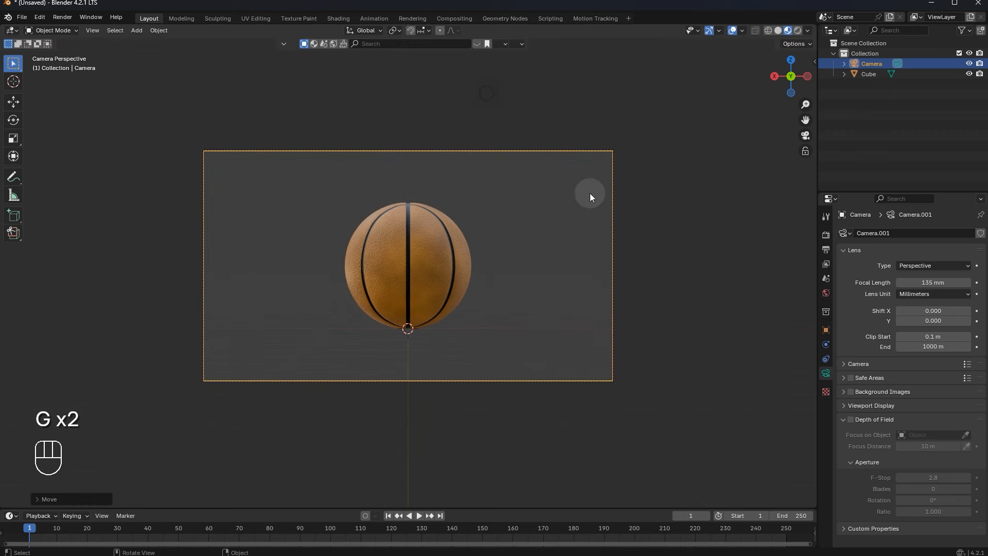
key(r)
click(595, 194)
key(g)
click(545, 472)
- Rotate the basketball freely with trackball rotation and about its local Z axis so the crossing seams face the camera
click(385, 279)
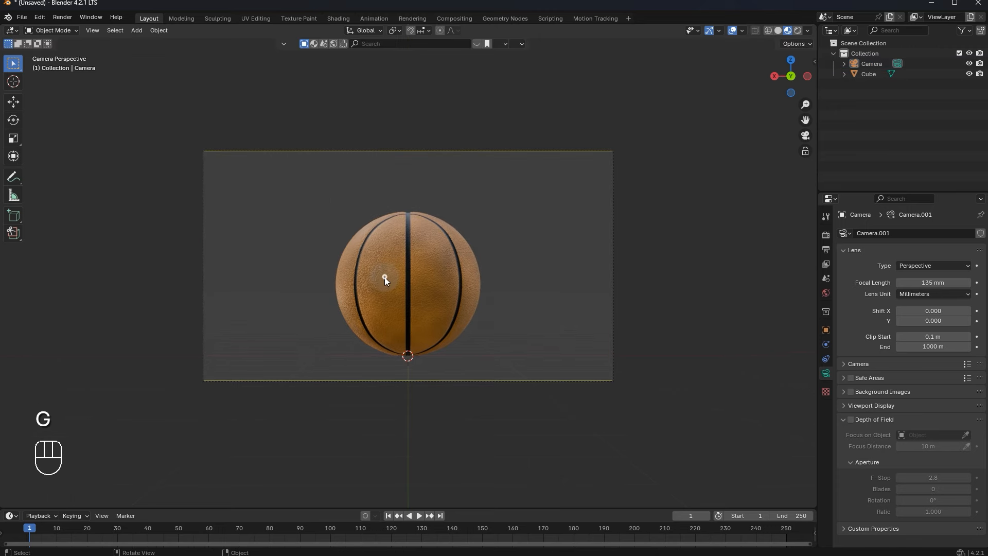
click(386, 279)
key(r)
key(r)
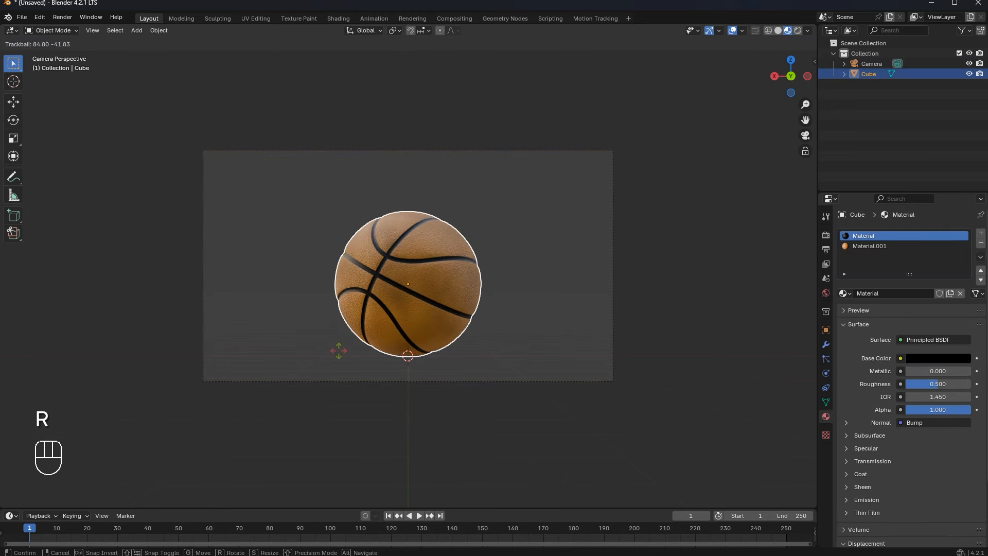
key(r)
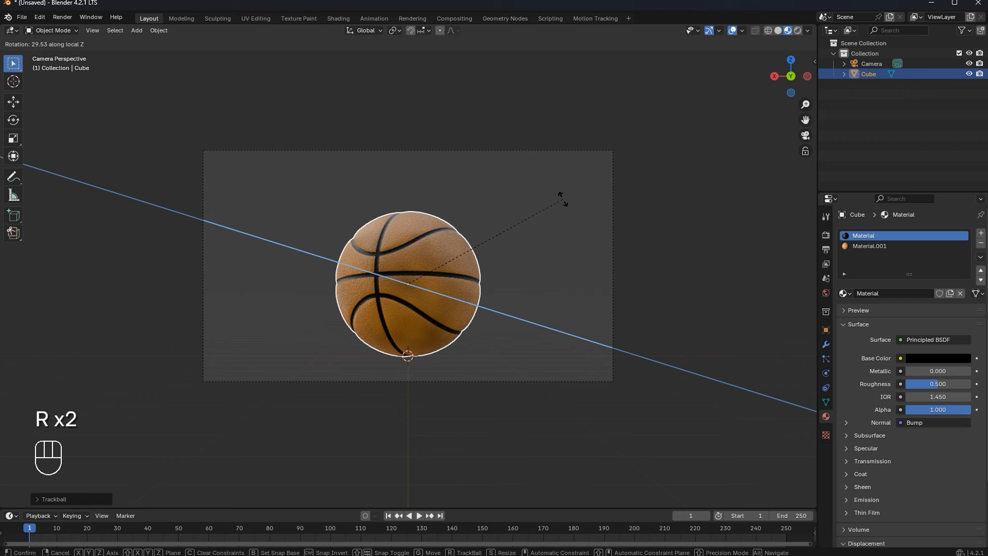
click(554, 190)
click(540, 206)
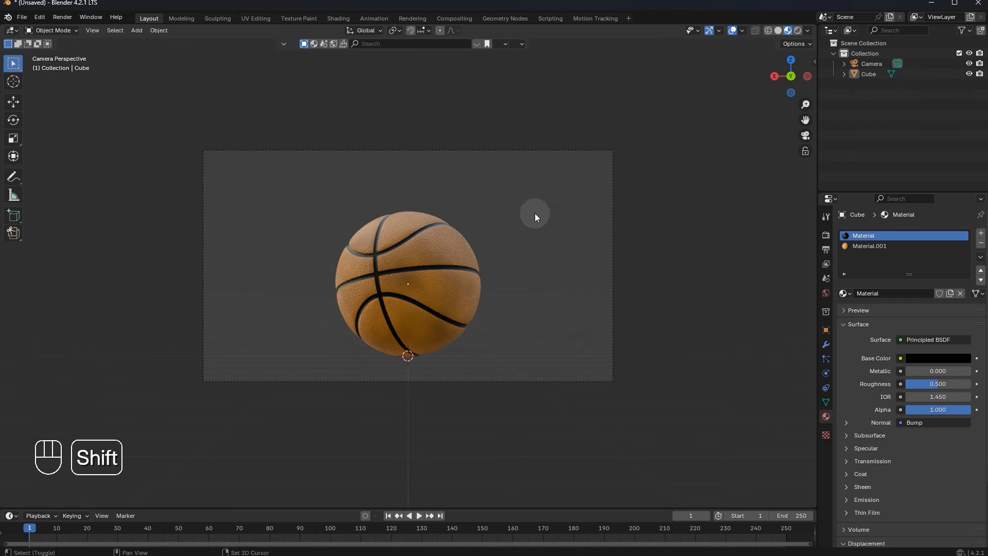
- Add a plane as a floor beneath the basketball and scale it up uniformly
key(shift+a)
mouse_move(505, 66)
click(569, 66)
key(s)
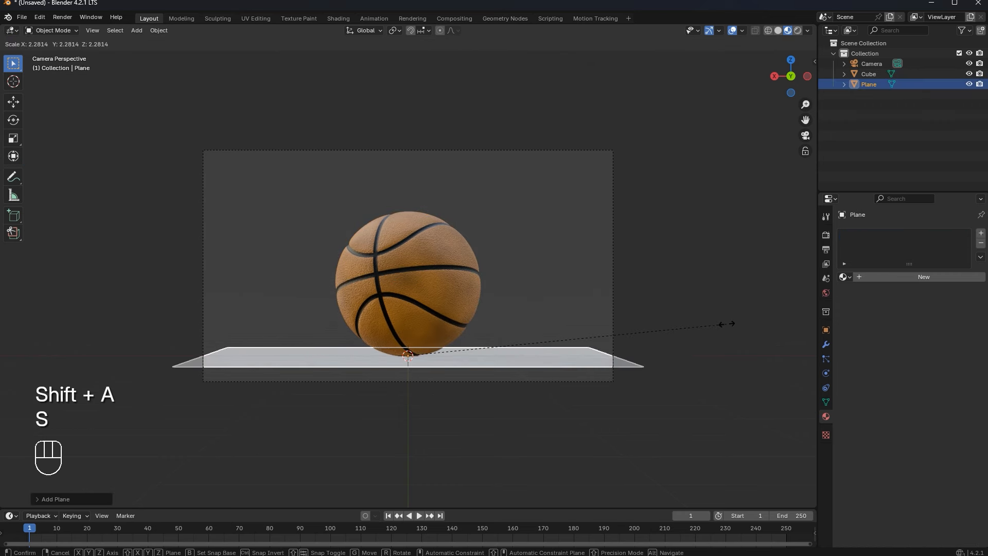
- Enlarge the floor plane further, stretching it along Y and X until it extends past both sides of the camera frame
key(s)
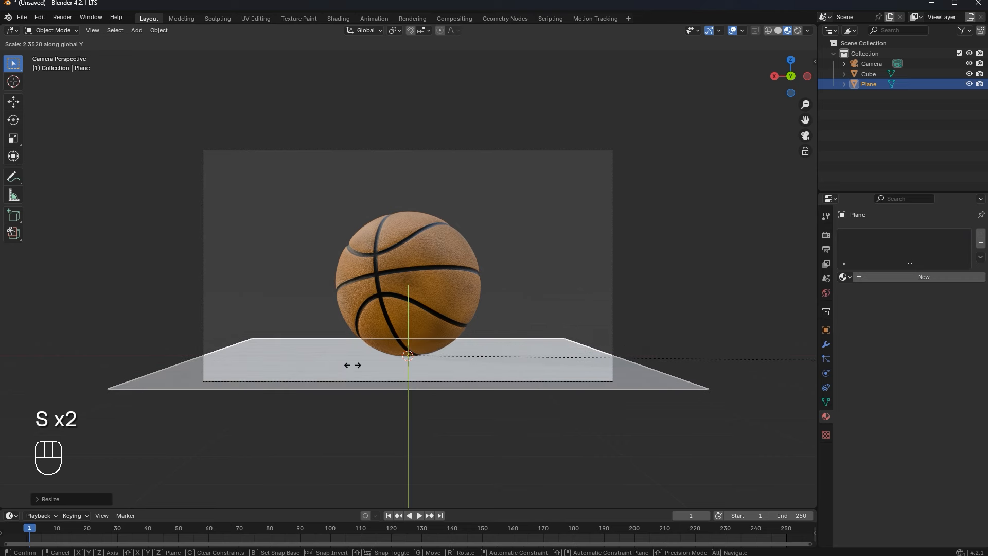
click(479, 280)
key(s)
right_click(556, 341)
key(s)
click(577, 336)
key(s)
key(x)
click(641, 341)
- Move the camera along Y and Z and tilt it about its local X axis to show more of the floor
click(560, 151)
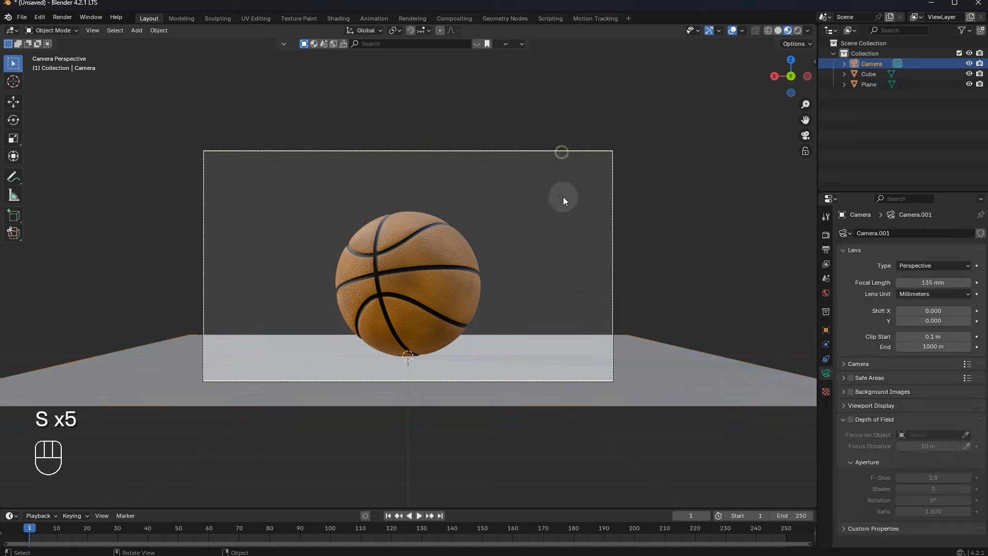
key(g)
key(y)
click(428, 366)
key(g)
key(z)
click(481, 470)
key(r)
key(x)
key(x)
click(598, 457)
- Set the camera's focal length to 34 mm and move it closer to the ball along Y
mouse_move(964, 282)
mouse_down()
mouse_move(927, 283)
mouse_move(947, 280)
mouse_up()
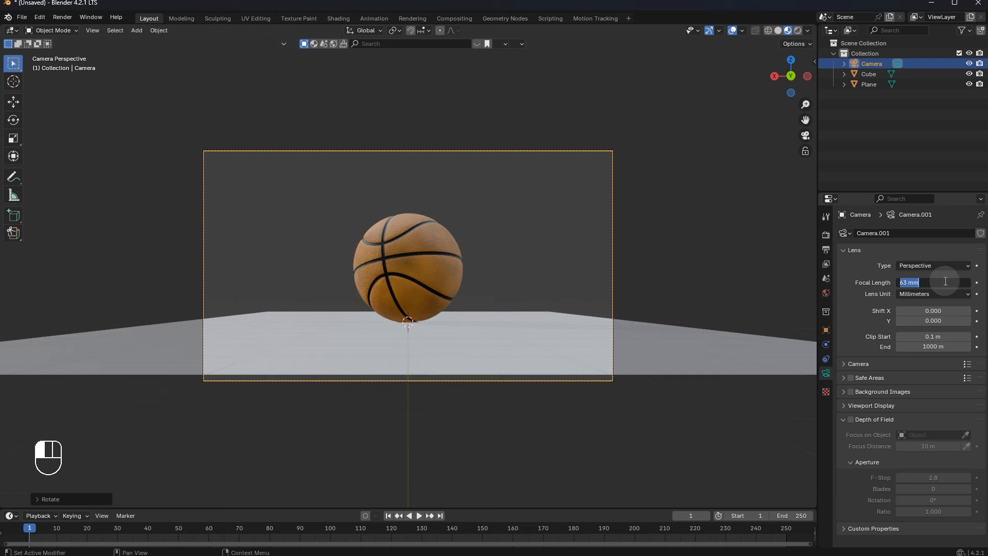
key(Return)
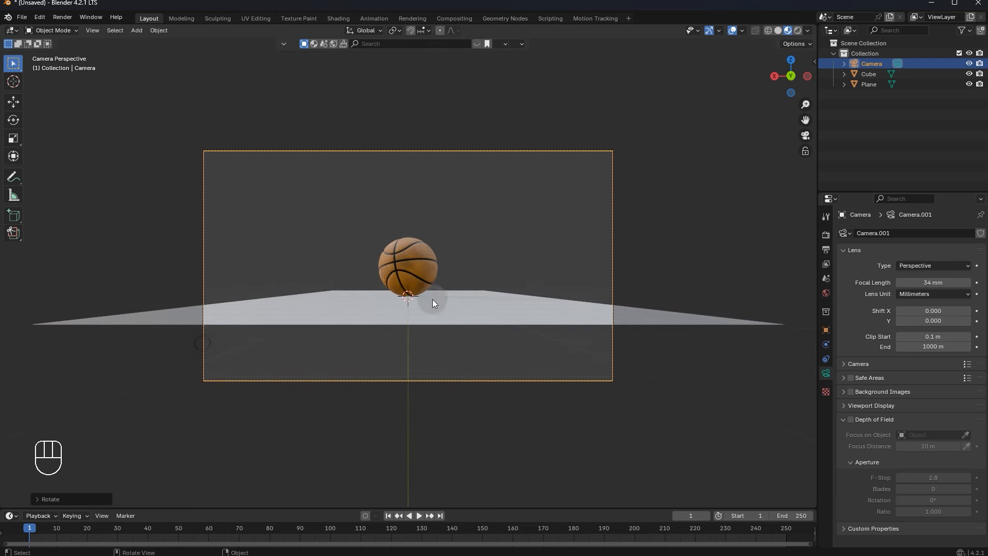
key(g)
key(y)
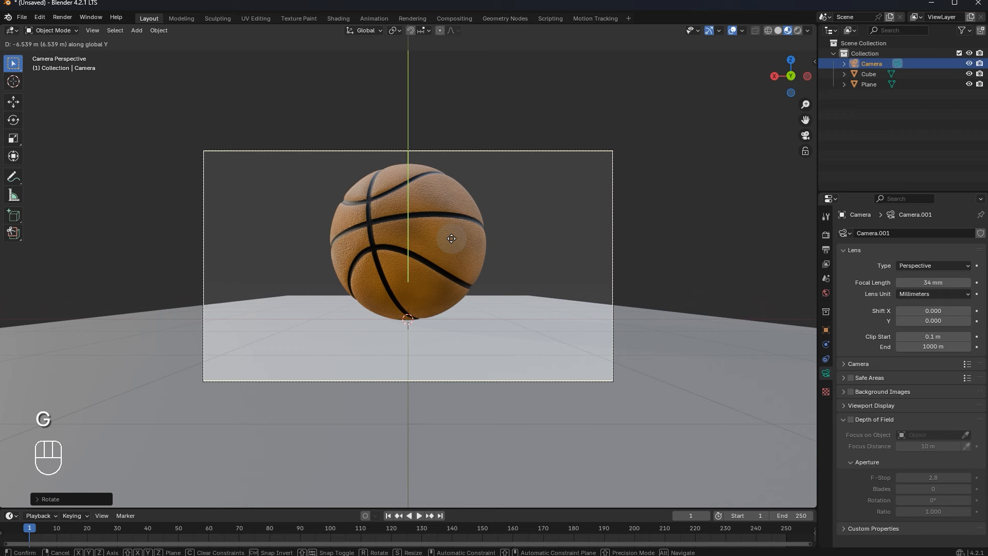
click(451, 238)
key(g)
key(y)
click(556, 304)
- Tilt the camera about its local X axis to centre the basketball vertically in the frame
key(r)
key(x)
key(x)
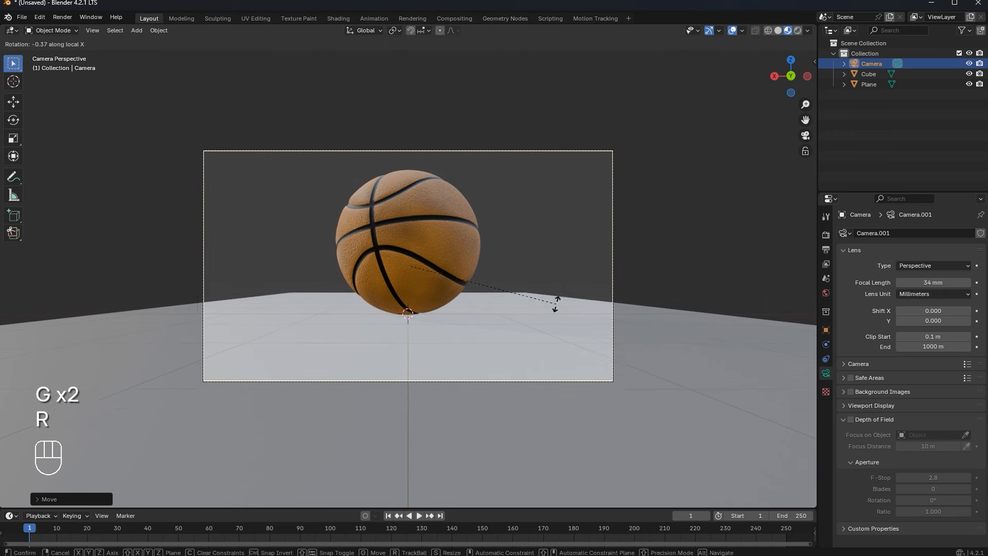
click(561, 317)
key(g)
key(z)
right_click(561, 309)
- Move the floor plane along Y, away from the camera
click(546, 348)
key(g)
key(y)
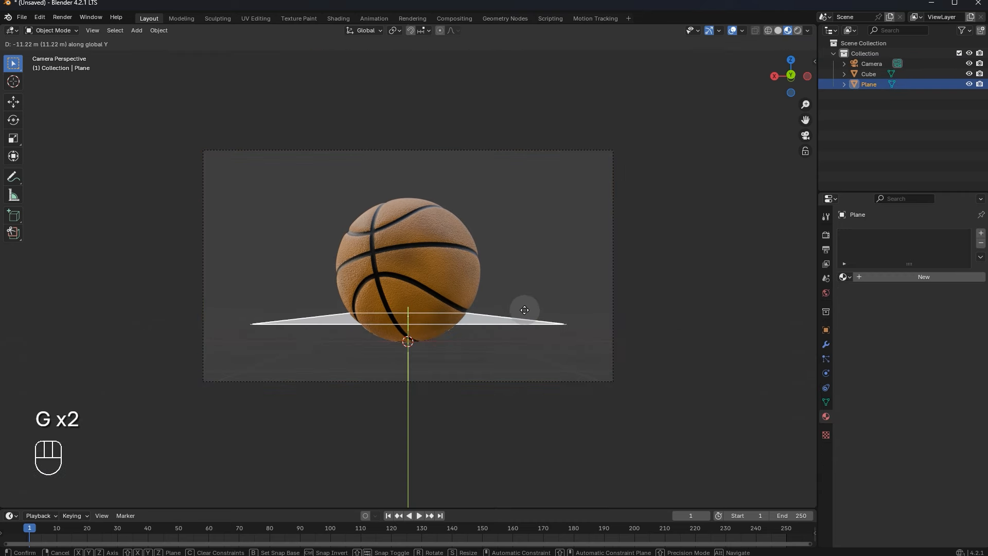
click(536, 333)
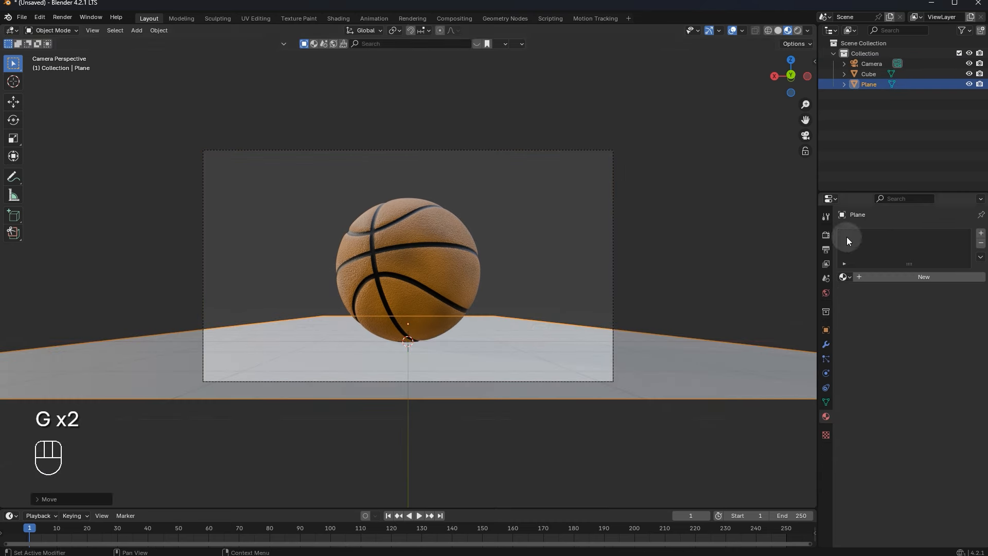
- Set the output Resolution X to 1080 px for a square render frame
click(612, 296)
click(826, 236)
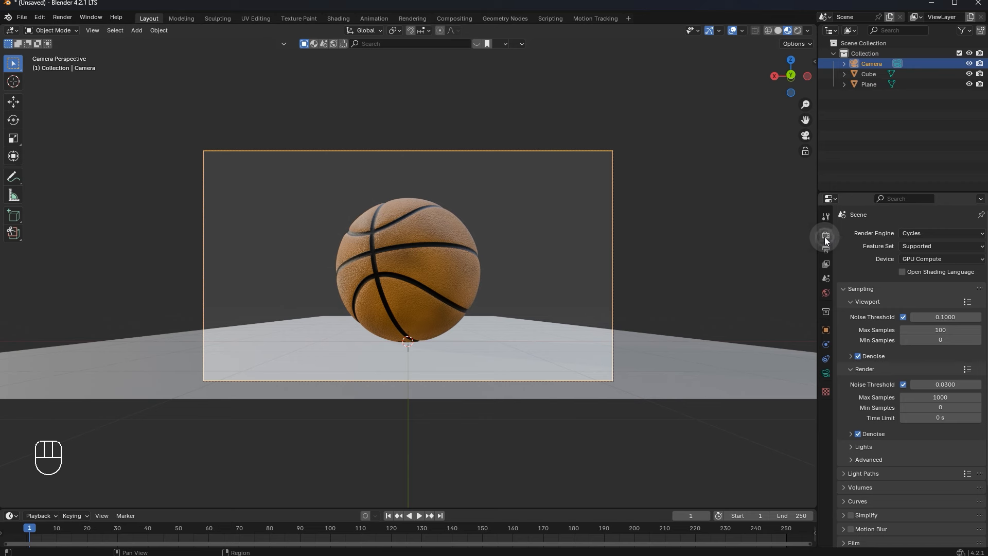
click(825, 250)
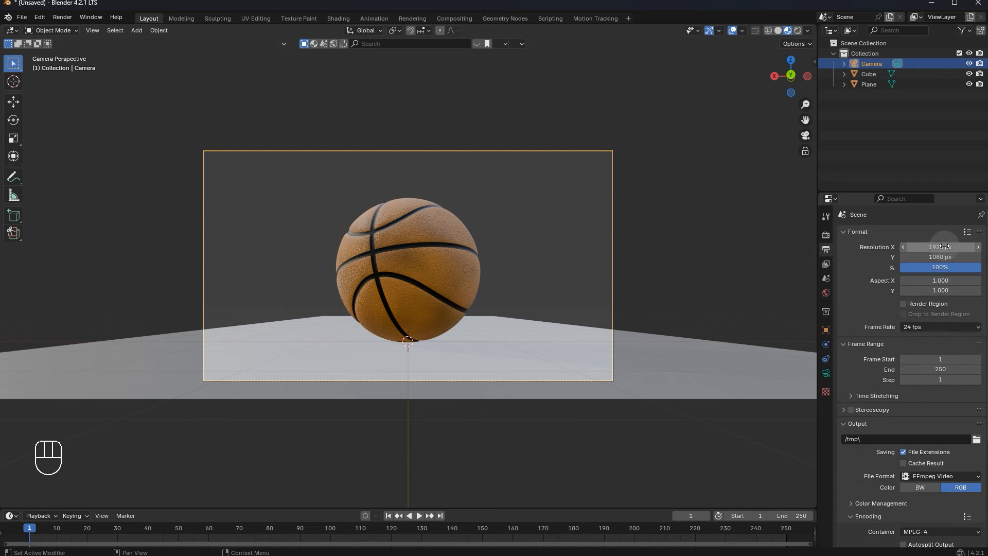
click(938, 251)
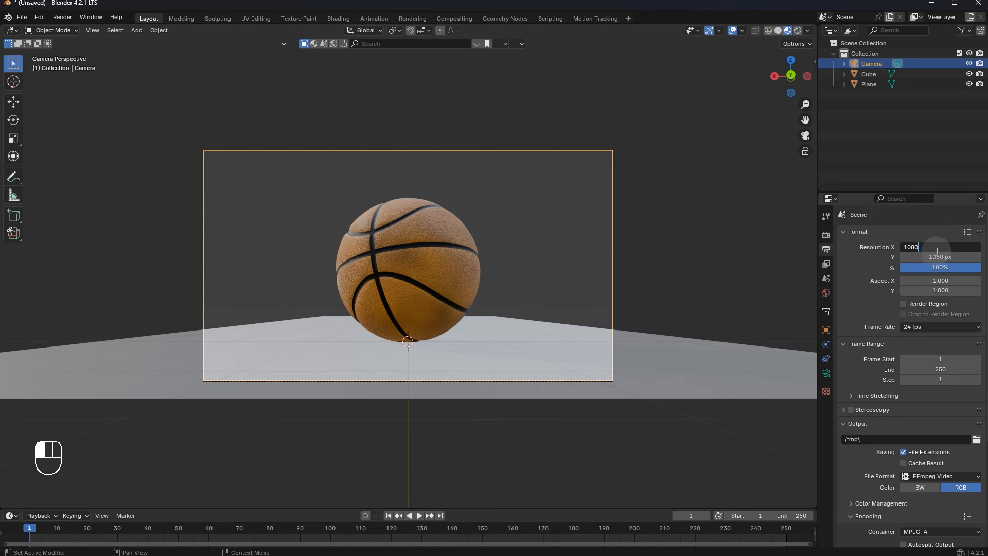
text(1080)
key(Return)
key(g)
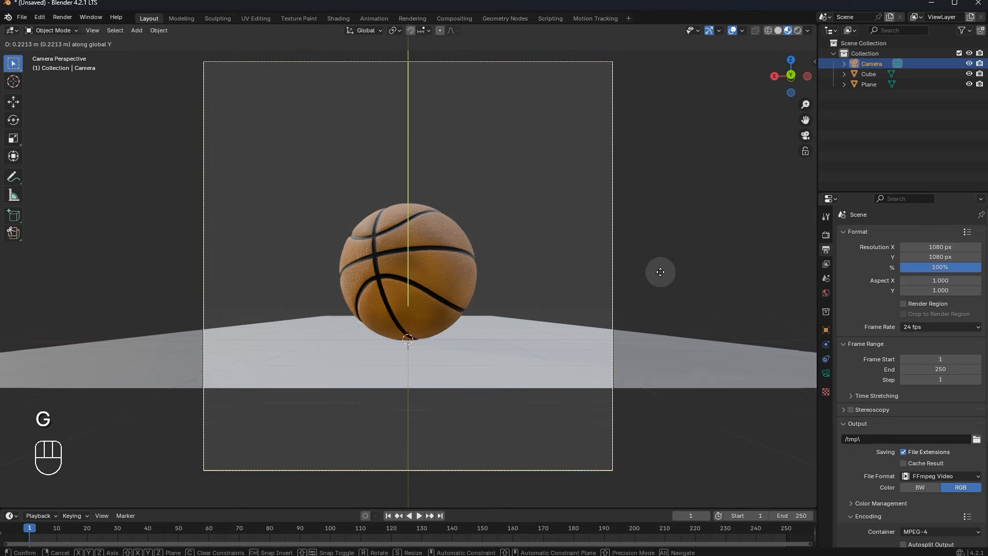
key(g)
click(562, 353)
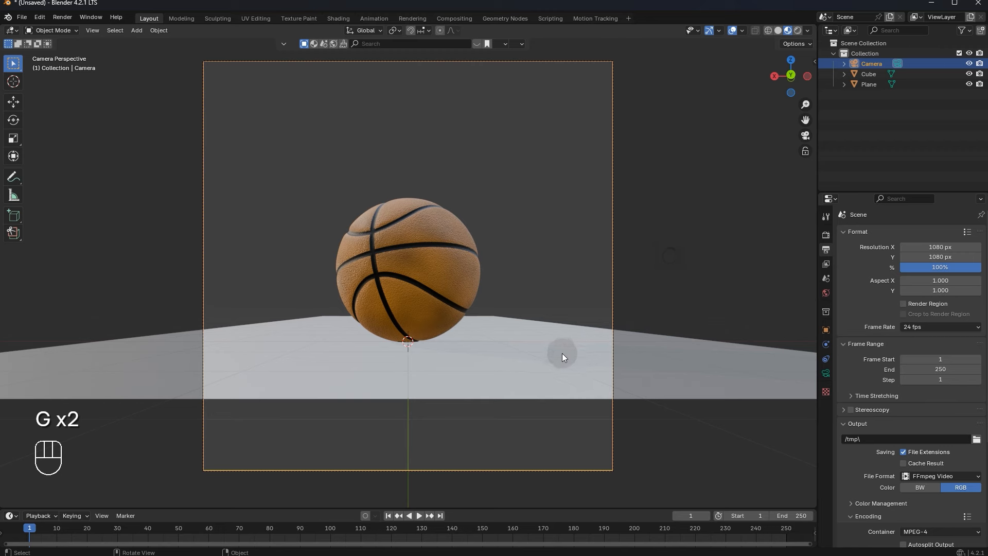
- Move the floor plane along Y toward the camera until it covers the lower part of the frame
click(552, 349)
key(g)
click(570, 350)
key(g)
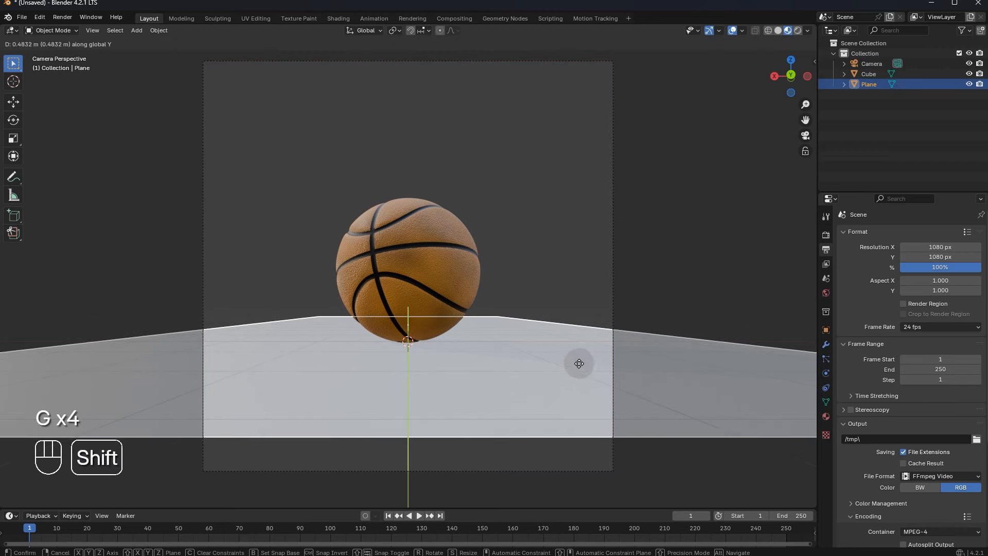
click(578, 325)
- Set the camera's focal length to 120 mm
click(626, 273)
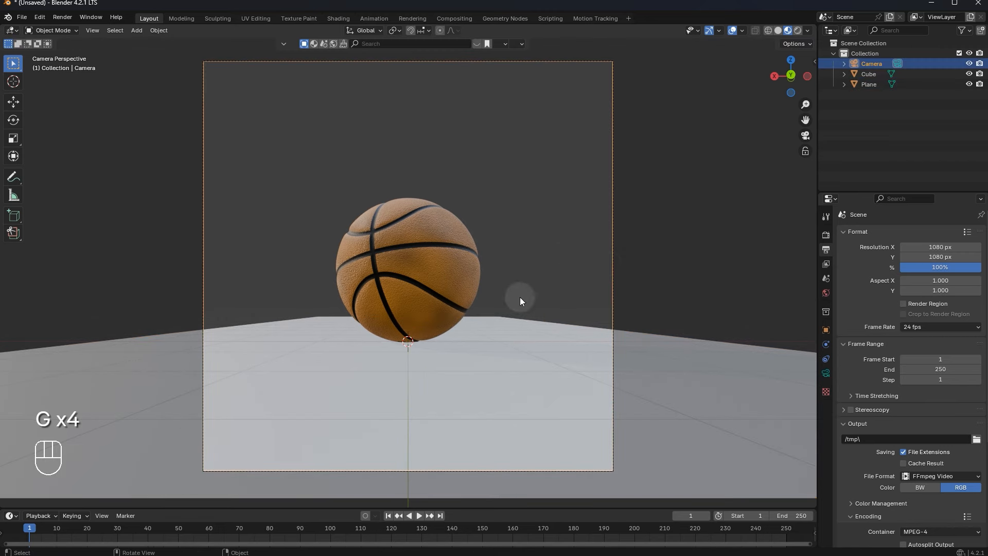
click(825, 373)
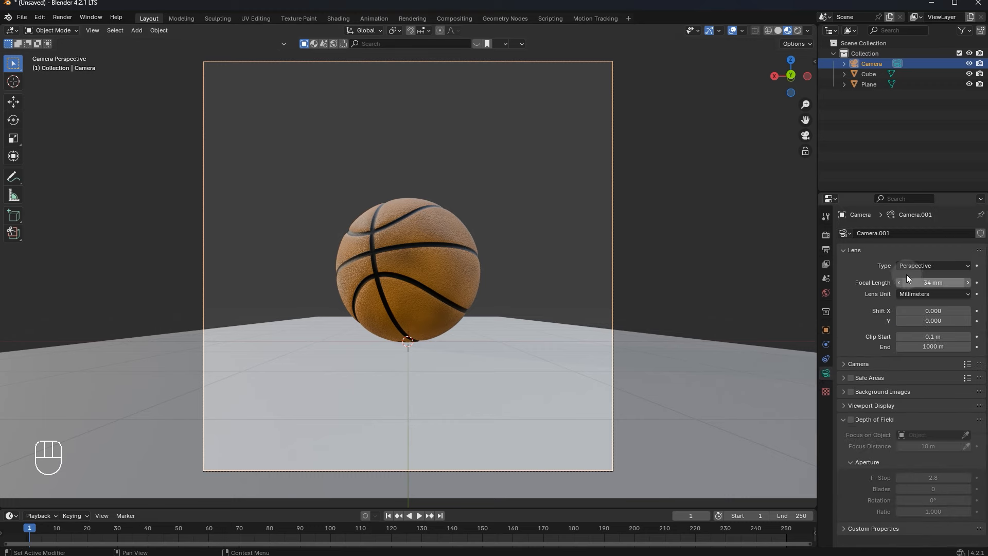
click(925, 282)
text(12)
text(0)
key(Return)
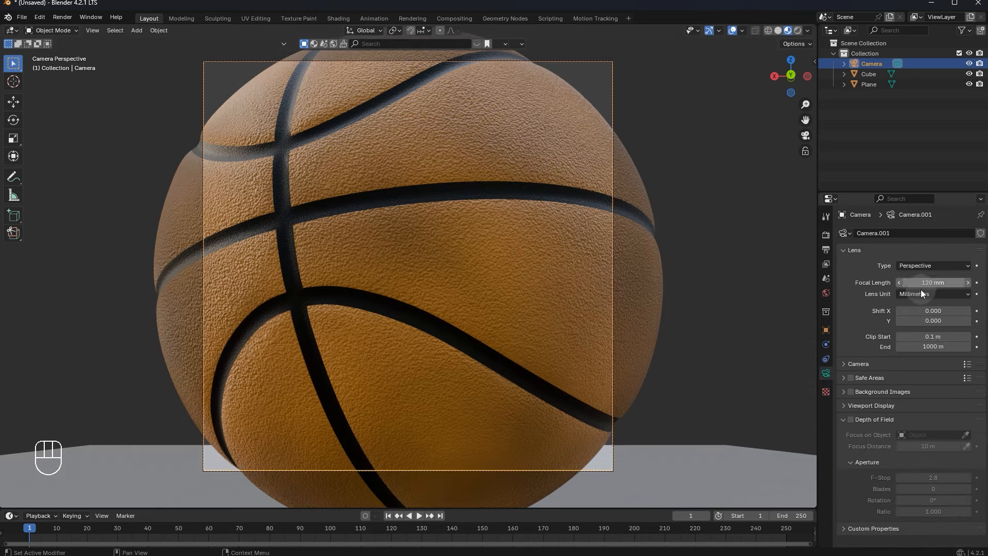
- Move the camera back along Y and tilt it about its local X axis to centre the whole basketball in the frame
key(g)
key(y)
click(519, 205)
key(r)
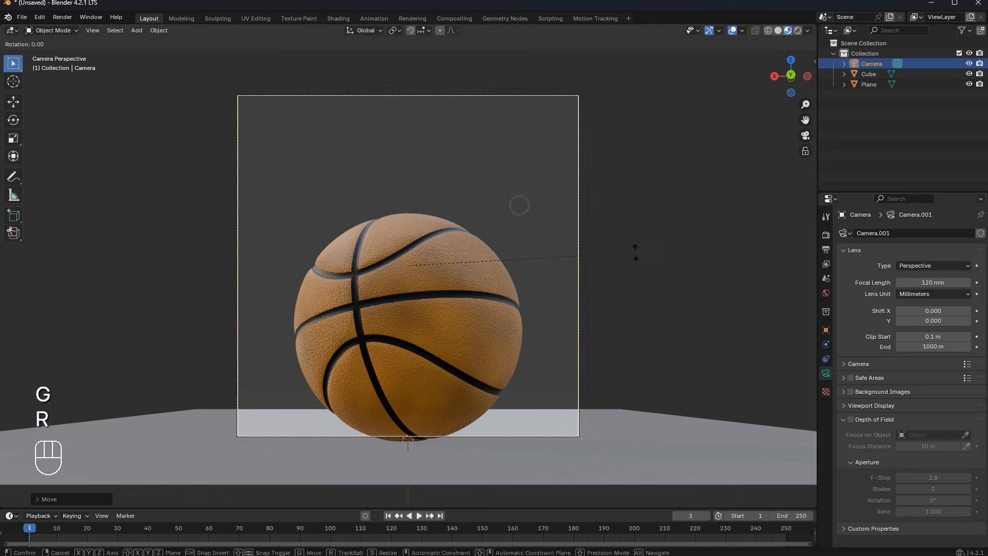
key(x)
key(x)
click(629, 242)
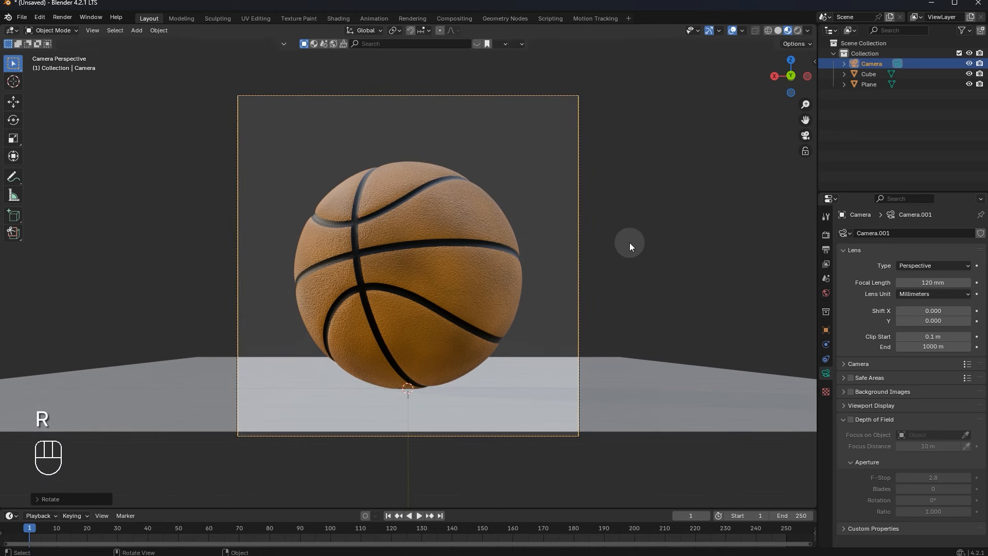
- Adjust the camera's position along Z and Y so the basketball sits slightly smaller and lower in the frame
key(g)
key(y)
right_click(622, 210)
key(g)
key(z)
click(603, 264)
key(g)
key(y)
click(601, 255)
key(g)
right_click(621, 378)
key(g)
key(z)
click(620, 347)
- Slide the floor plane along Y toward the camera so it fills the lower edge of the frame
click(528, 411)
key(g)
key(y)
click(549, 455)
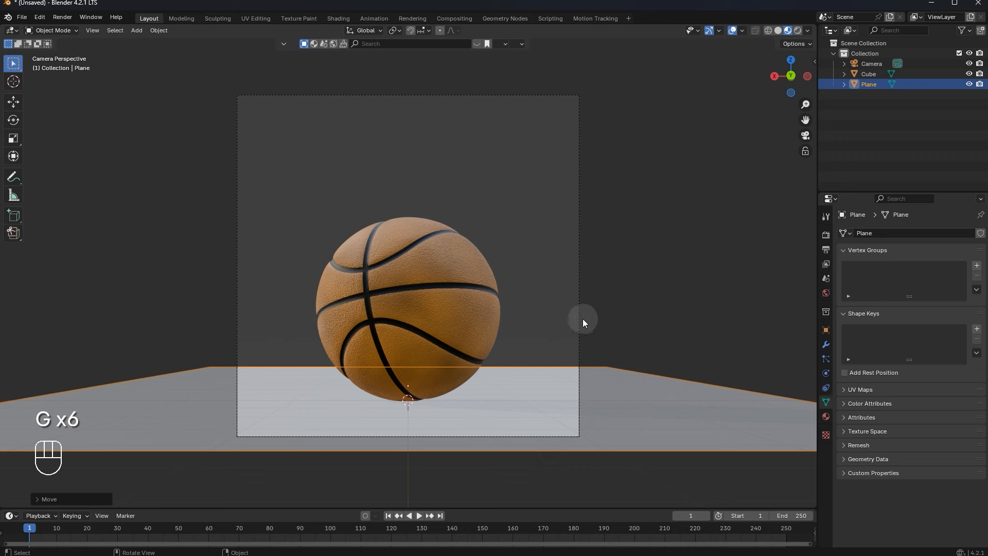
- Select the camera and save the project in the projects folder under the name tut
click(585, 325)
key(ctrl+s)
click(499, 406)
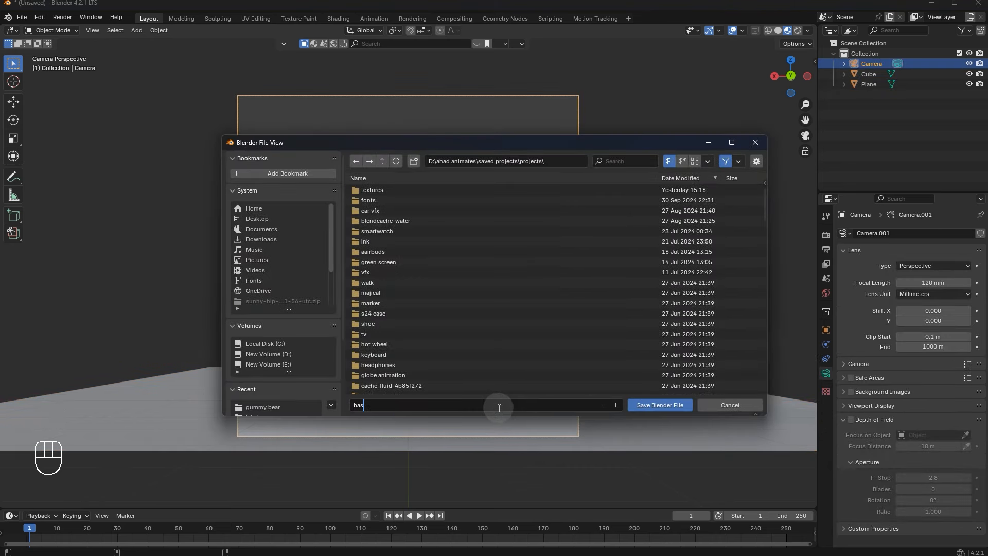
text(tut)
key(Return)
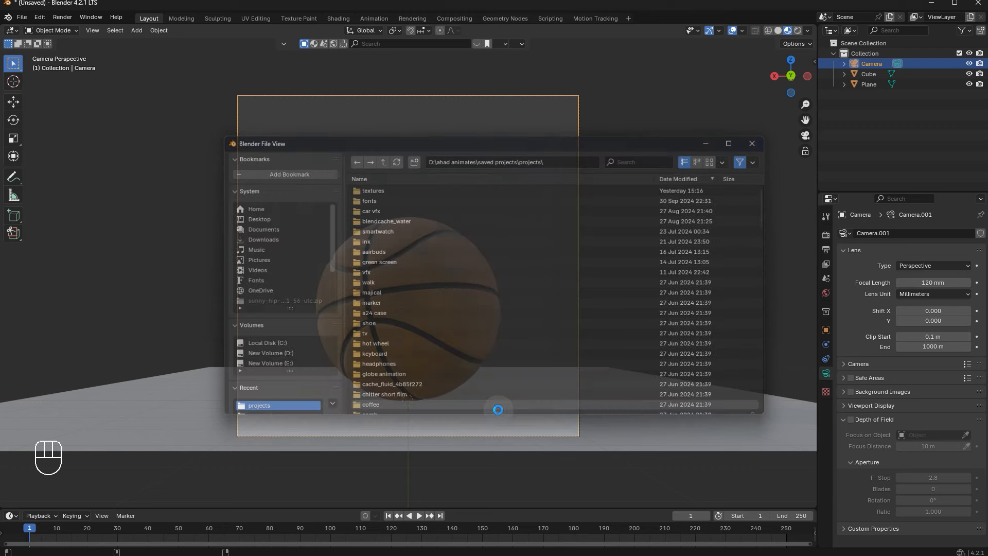
- Set the camera's passepartout opacity to 1.000 and save the file
click(849, 405)
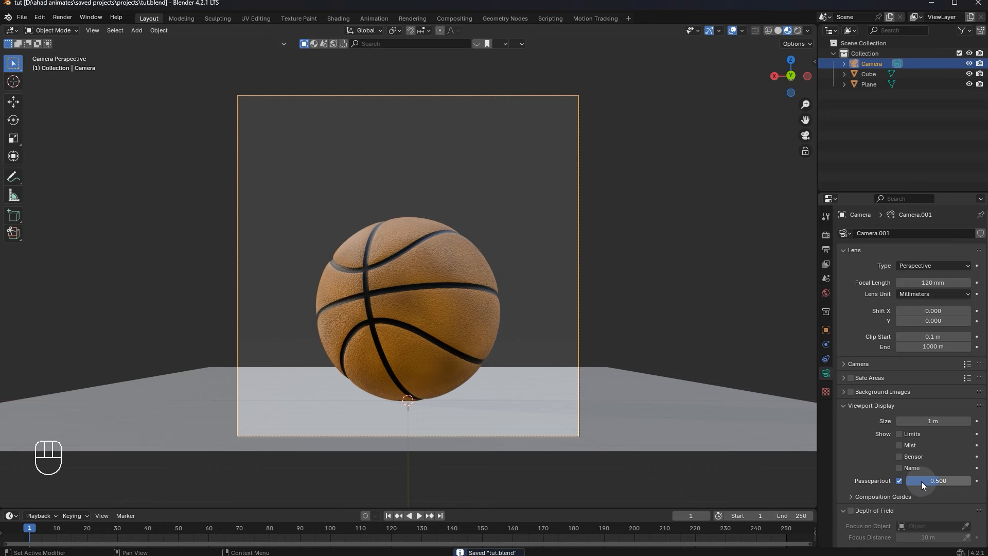
drag(921, 481, 958, 481)
key(ctrl+s)
scroll(517, 277, up, 1)
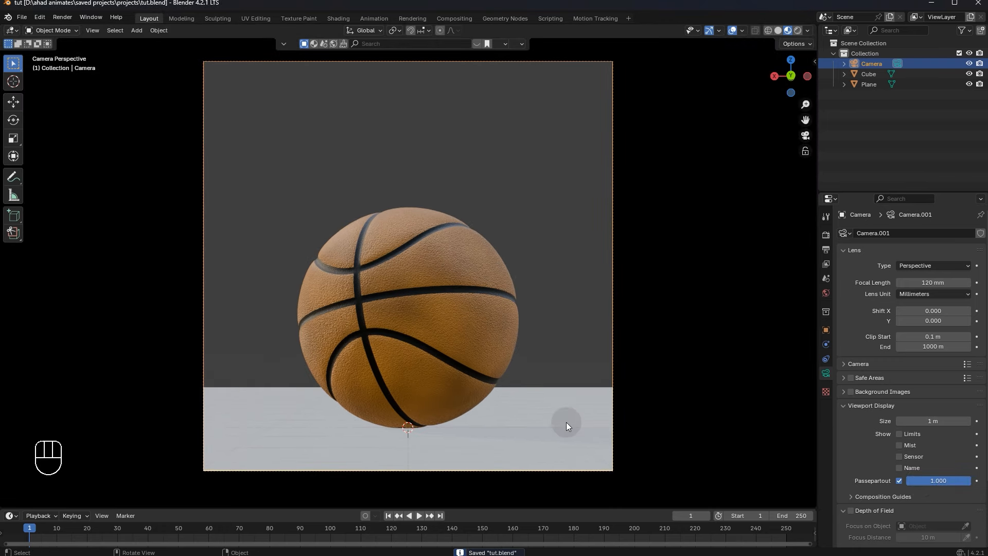
- Give the floor plane a new near-black material with Metallic 0.492 and Roughness 0.219
click(581, 399)
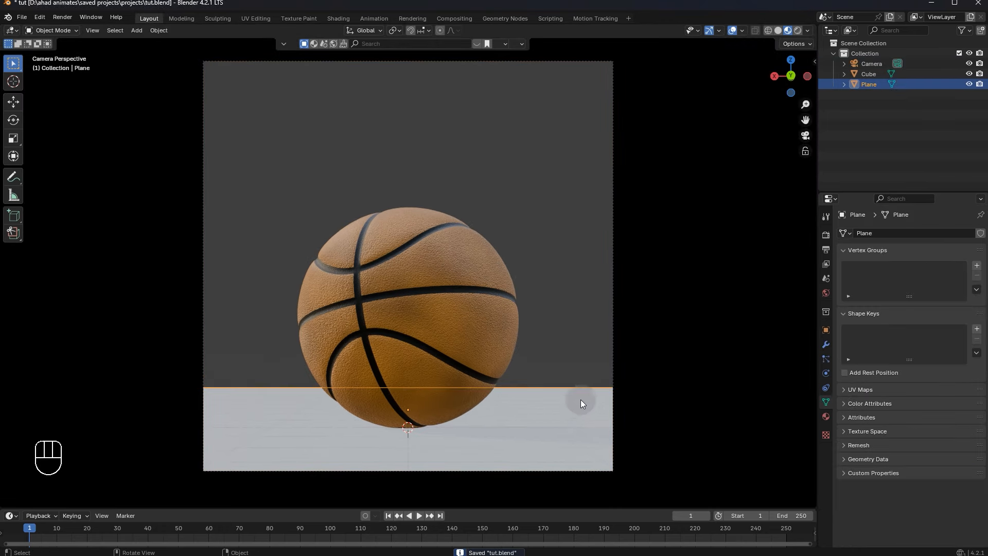
click(827, 416)
click(937, 292)
click(953, 342)
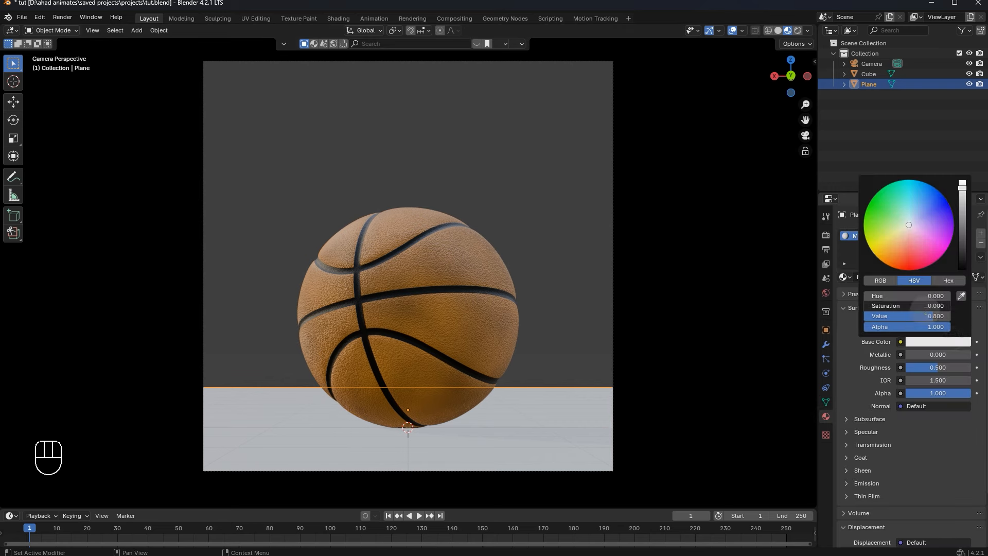
click(921, 324)
click(906, 318)
drag(906, 317, 842, 317)
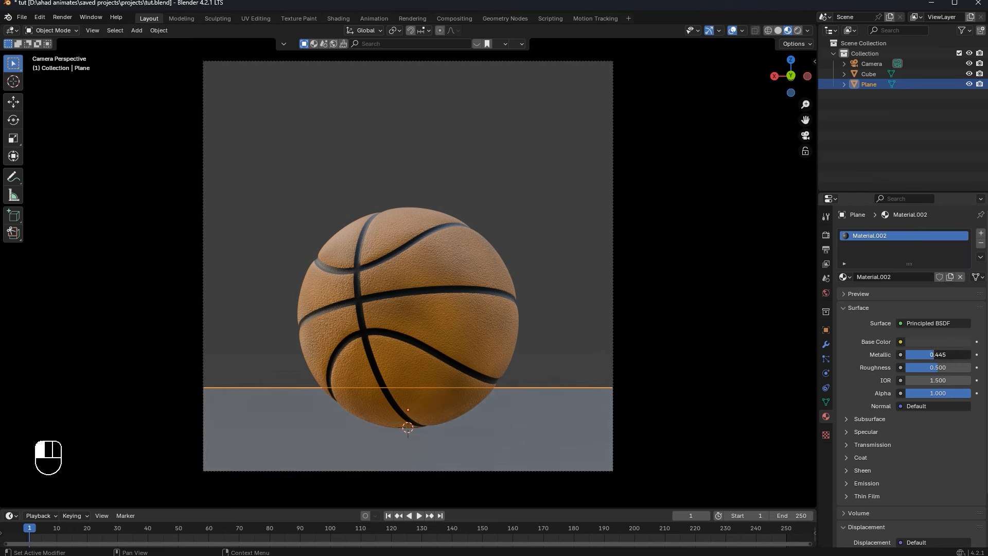
drag(935, 366, 916, 367)
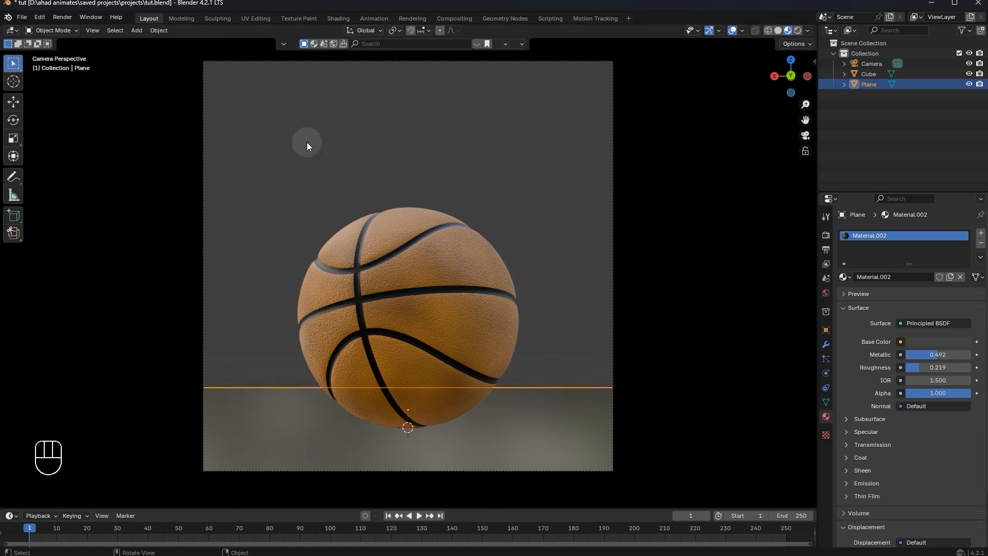
- Add a second plane and rotate it about the X axis until it stands upright
click(558, 212)
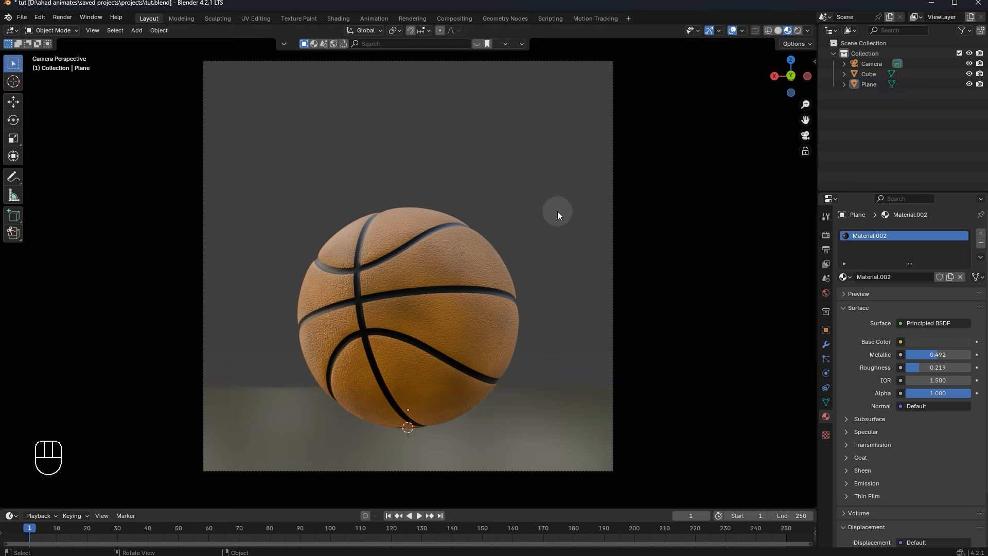
key(shift+a)
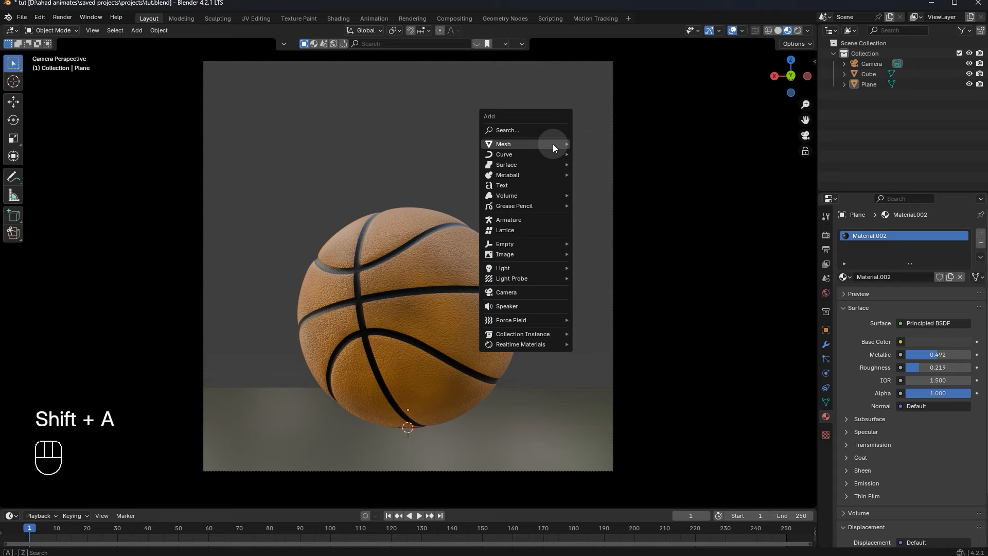
mouse_move(553, 143)
click(583, 147)
middle_drag(584, 147, 455, 223)
scroll(571, 213, down, 5)
key(r)
key(x)
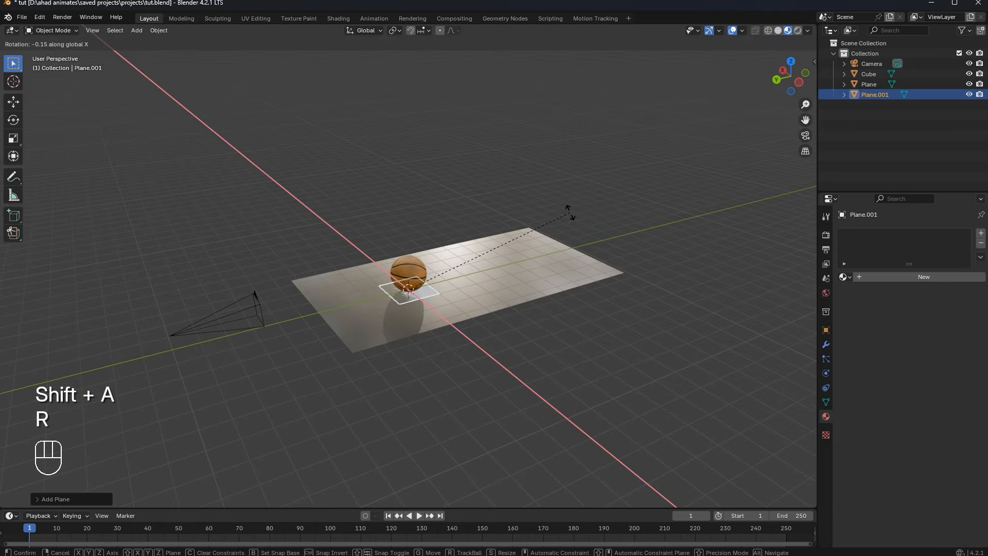
click(566, 214)
- Move the upright plane along Y to well beyond the far edge of the floor
scroll(558, 215, down, 5)
key(g)
key(y)
click(717, 194)
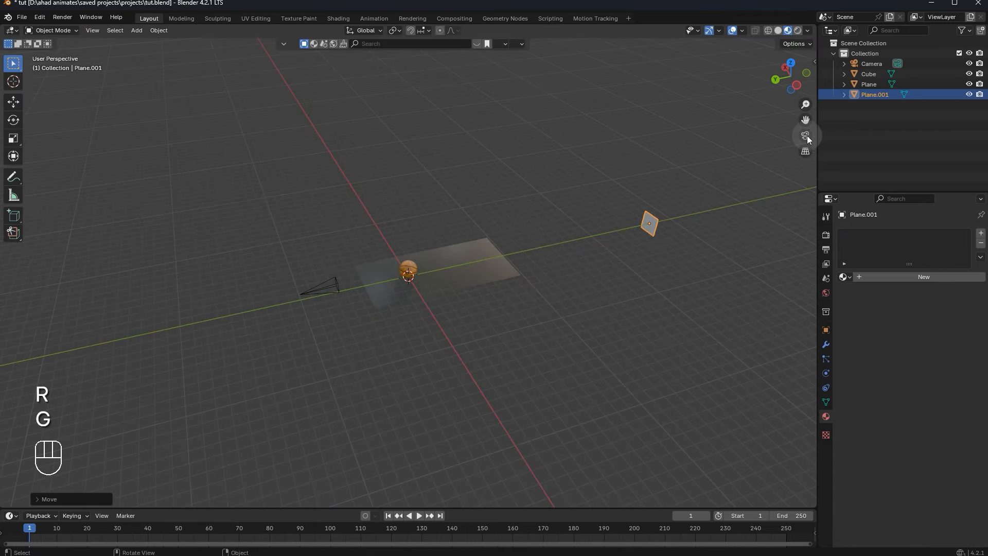
- In the camera view, scale the upright plane up to fill the background behind the basketball and reposition it along Z
click(806, 136)
key(g)
key(g)
scroll(620, 106, down, 3)
key(s)
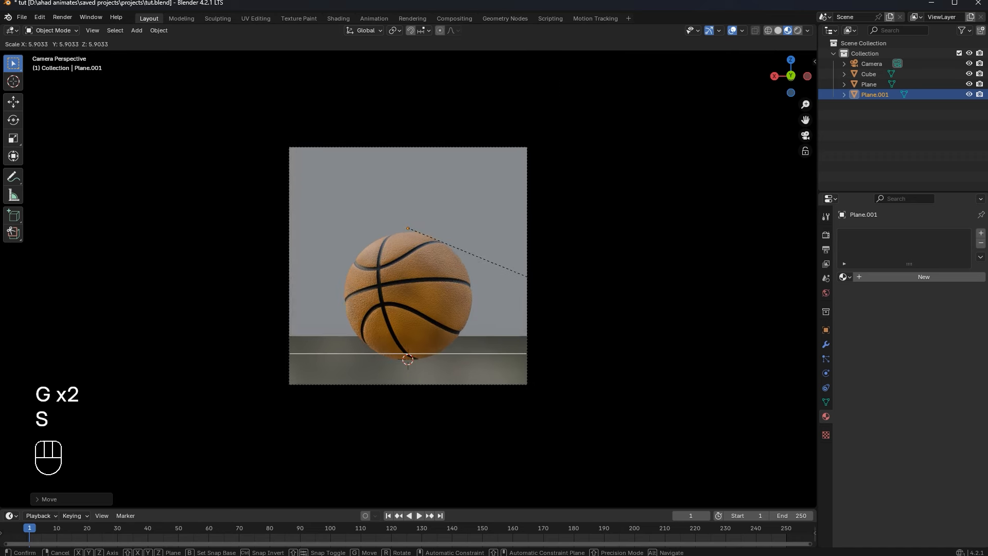
click(558, 284)
key(g)
key(z)
click(565, 289)
- Widen the backdrop plane along X and fine-tune its height behind the floor
key(s)
key(x)
click(605, 293)
key(g)
click(568, 251)
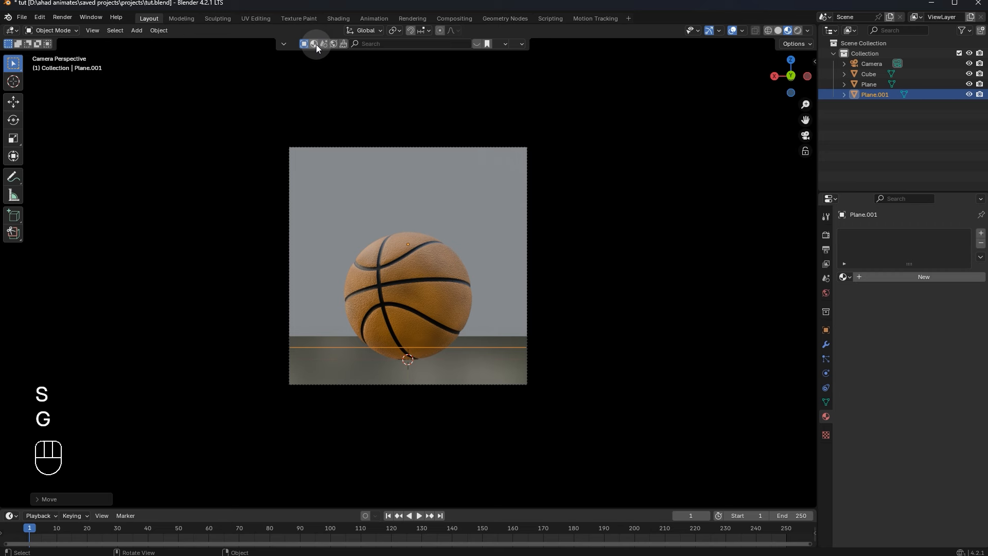
- Search the online material library for "concerete"
click(316, 44)
click(455, 41)
text(wall)
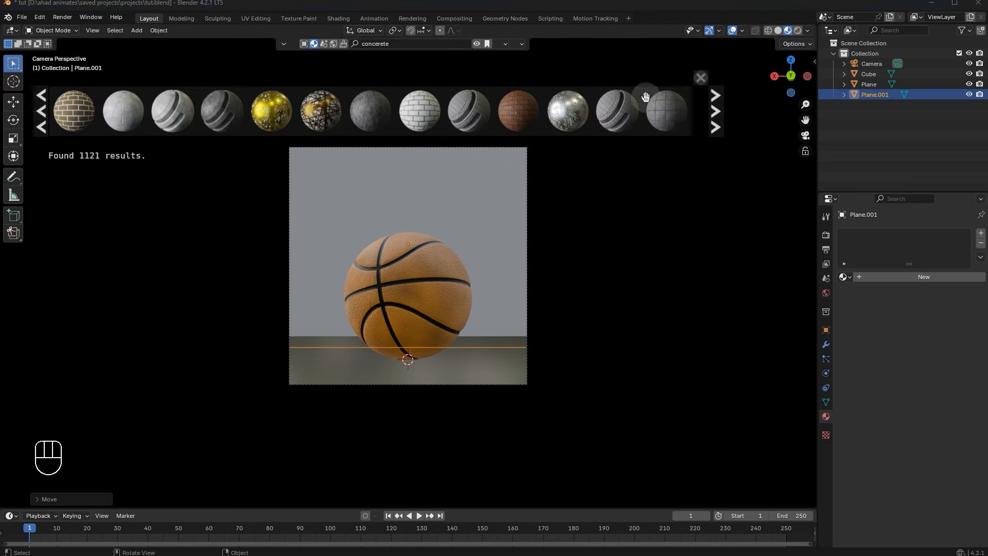
- Apply the Limestone concerete gray material to the backdrop plane and hide the asset results
scroll(618, 105, up, 2)
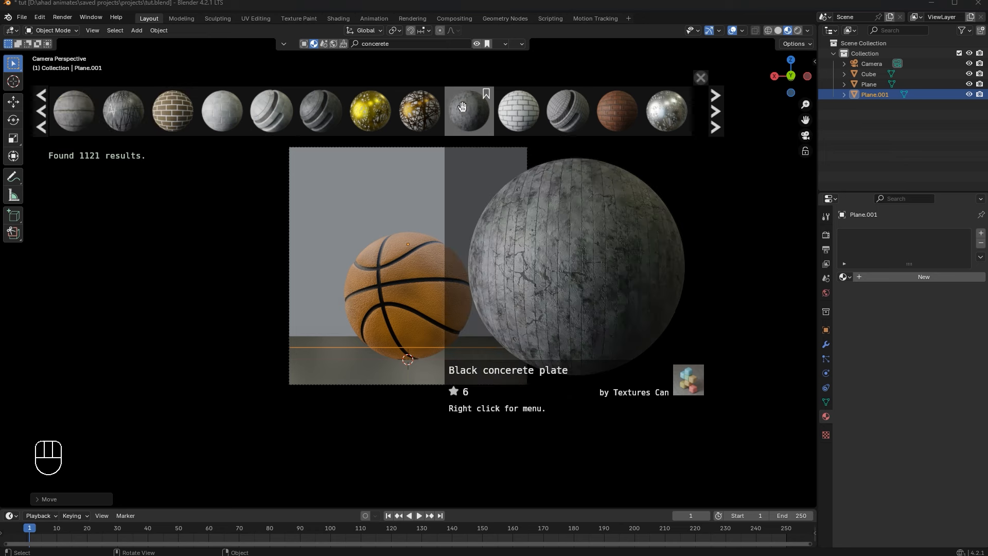
mouse_move(355, 106)
mouse_move(303, 112)
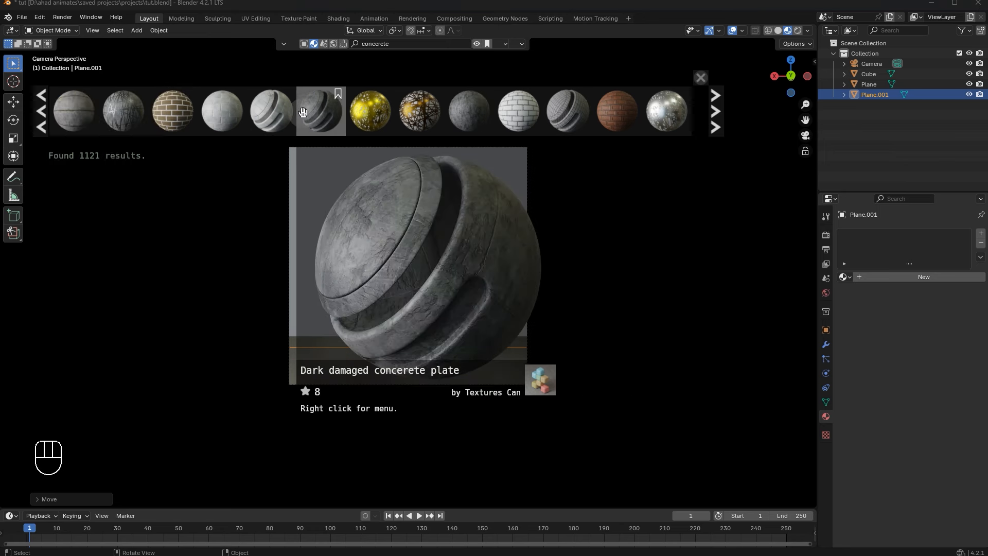
scroll(129, 113, up, 2)
mouse_move(78, 120)
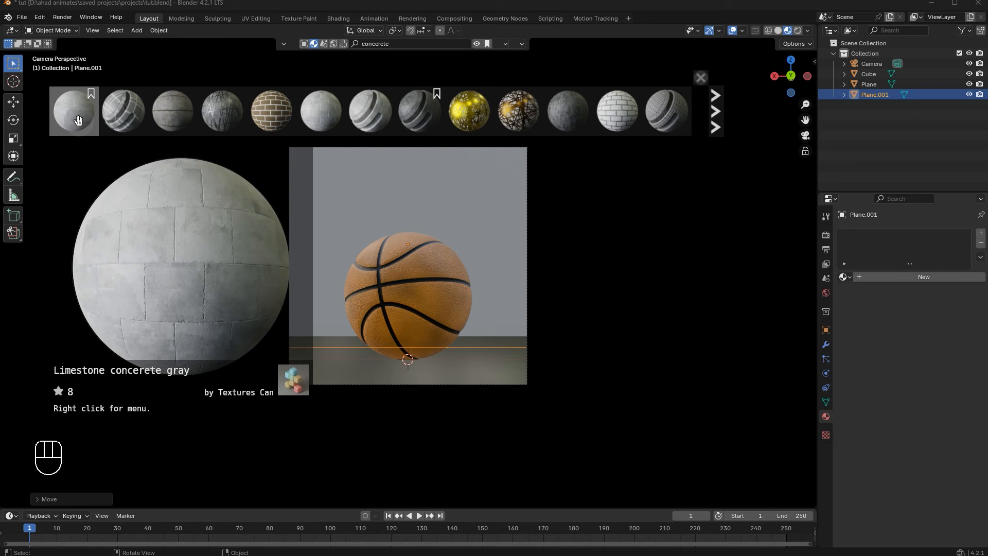
drag(73, 107, 338, 198)
click(472, 45)
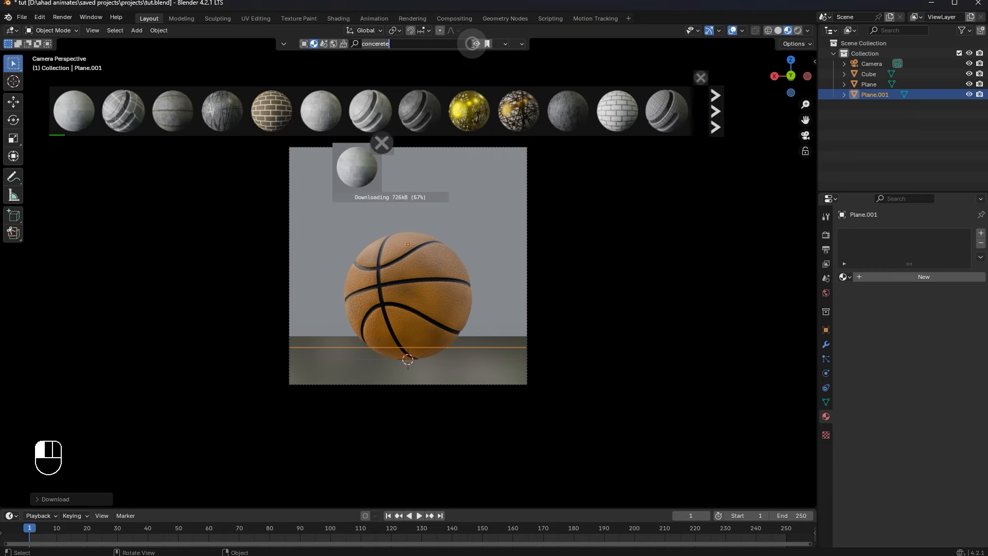
click(475, 46)
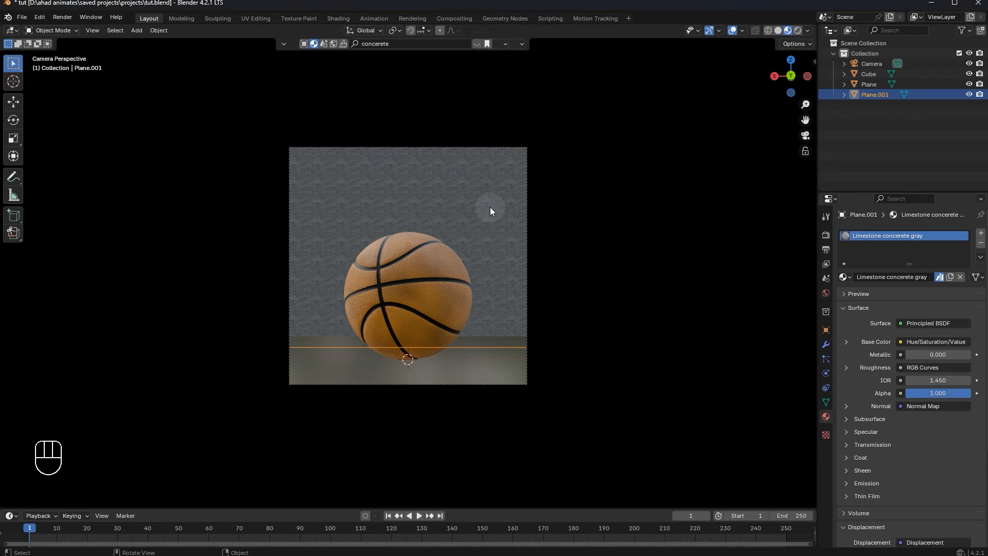
- Switch to the Shading workspace in camera view and apply the backdrop plane's object transform
scroll(490, 207, up, 4)
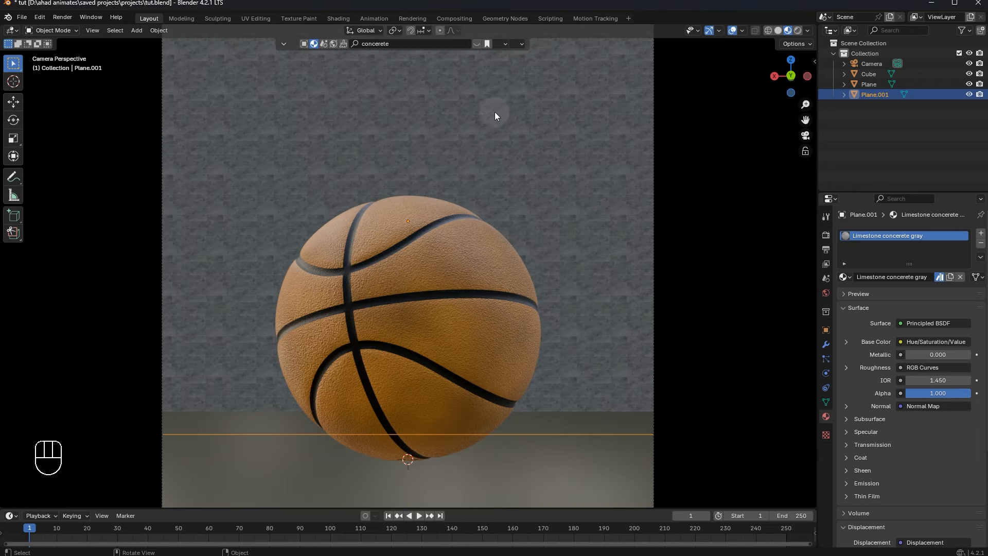
click(338, 18)
click(806, 136)
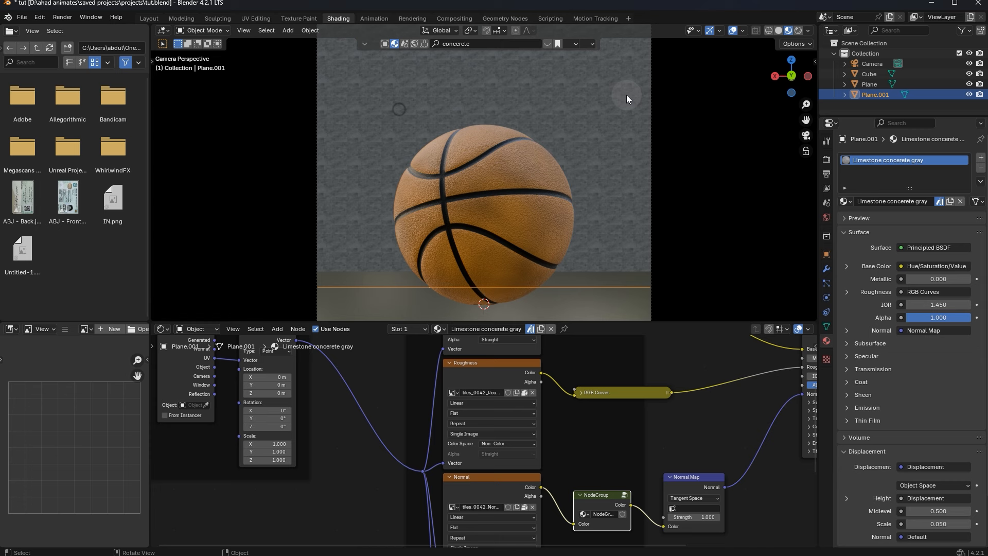
key(ctrl+a)
click(551, 129)
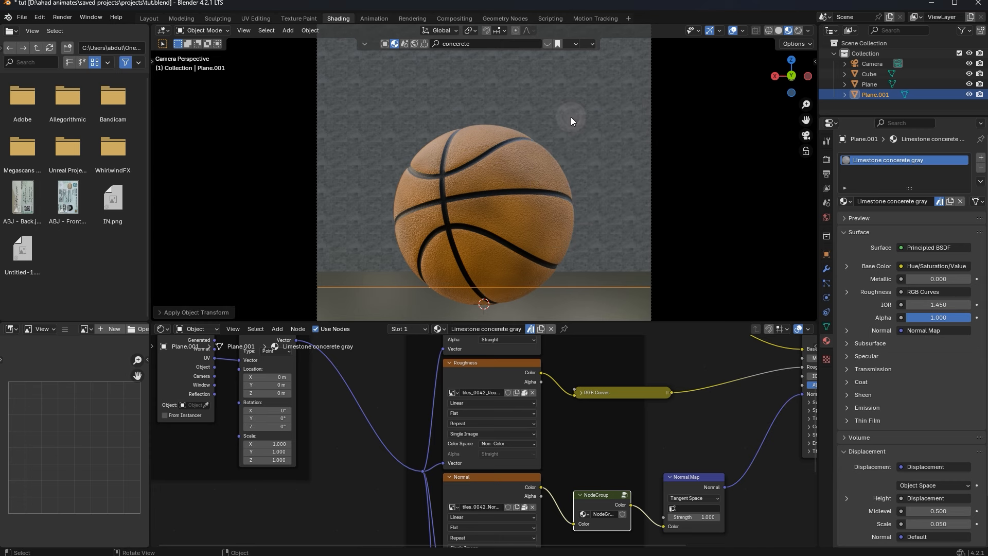
- Unwrap the backdrop plane with Smart UV Project at a 66° angle limit and return to Object Mode
key(Tab)
key(u)
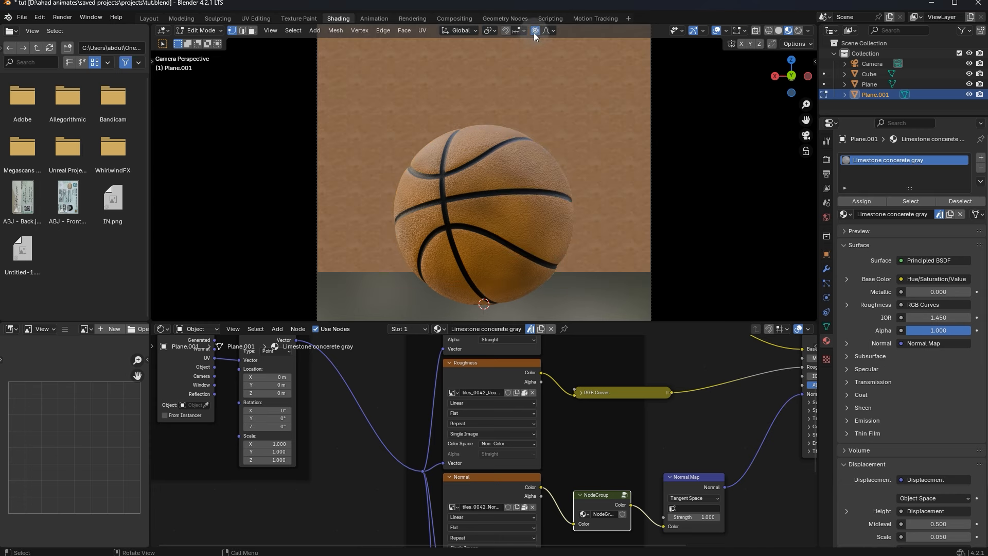
key(u)
click(540, 129)
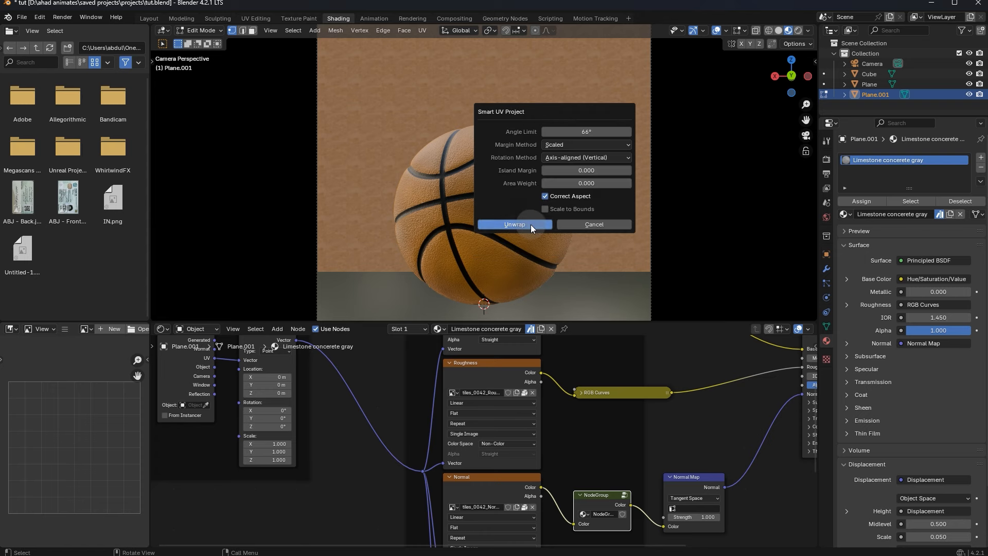
click(530, 224)
key(Tab)
scroll(601, 162, down, 1)
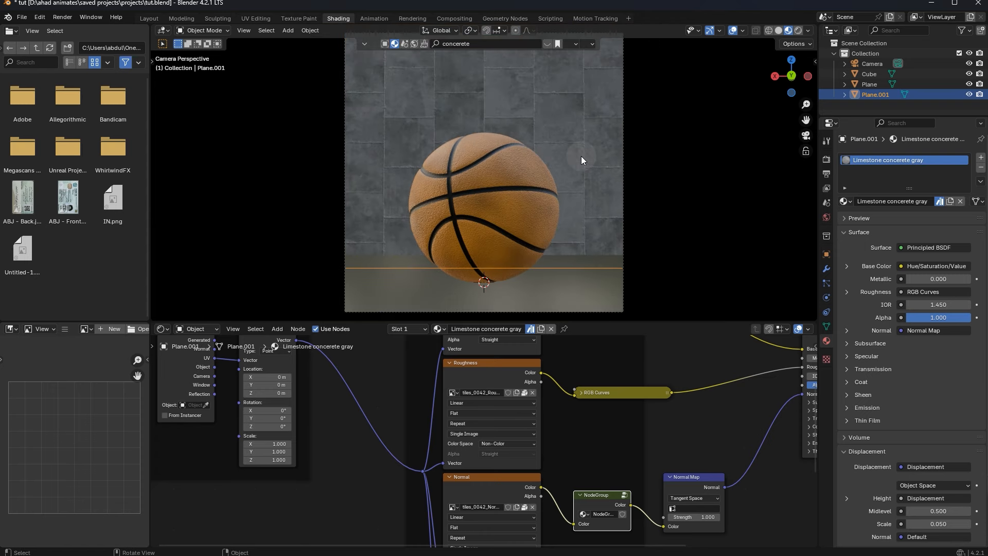
scroll(536, 144, down, 1)
shift+middle_drag(537, 139, 523, 163)
middle_drag(427, 450, 528, 458)
scroll(427, 457, up, 2)
drag(444, 404, 475, 413)
key(ctrl+z)
key(ctrl+z)
- Set the Z rotation of the backdrop material's Mapping node to 90°
click(447, 414)
text(90)
key(Return)
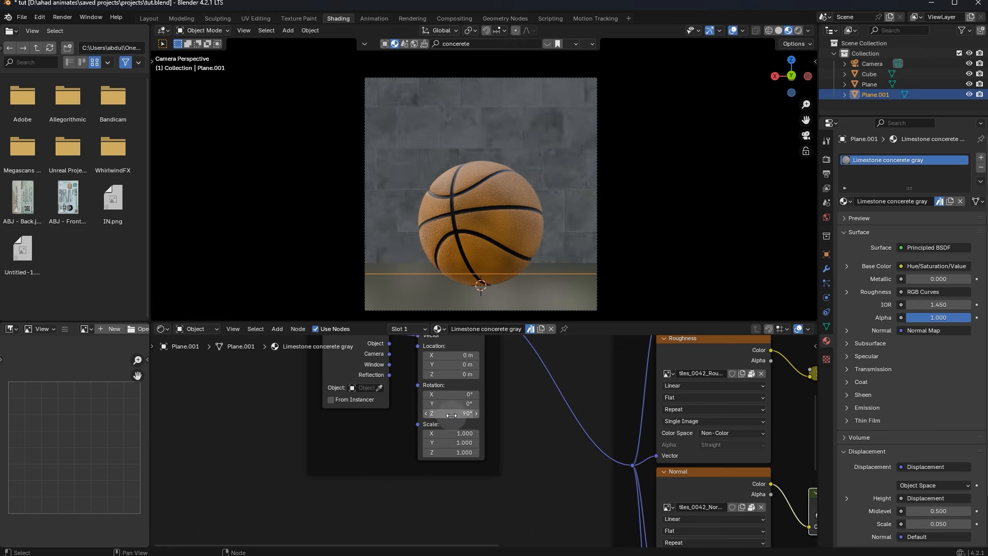
- Set the backdrop material's Mapping scale to 1.2 on X, Y and Z
click(455, 433)
text(.7)
key(Return)
click(455, 434)
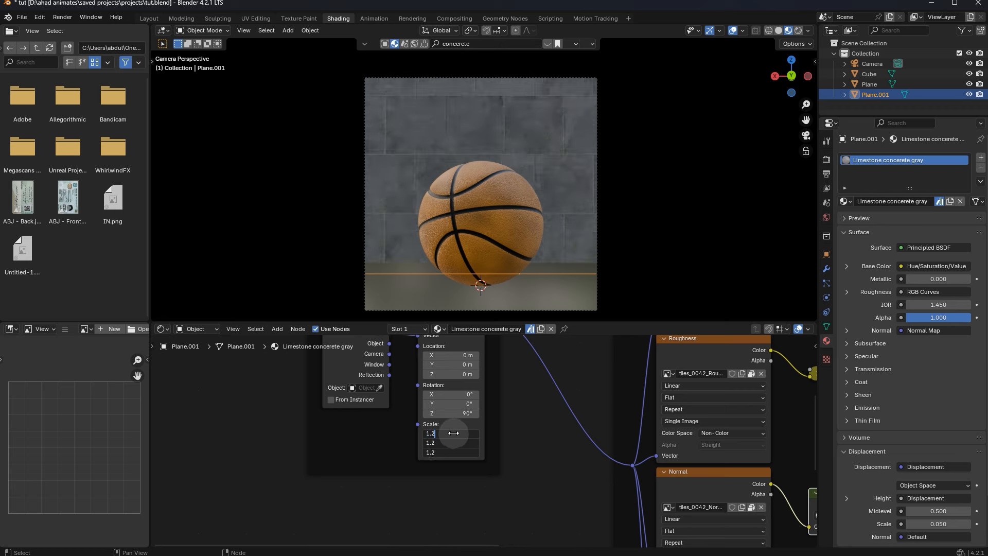
key(Return)
right_click(429, 60)
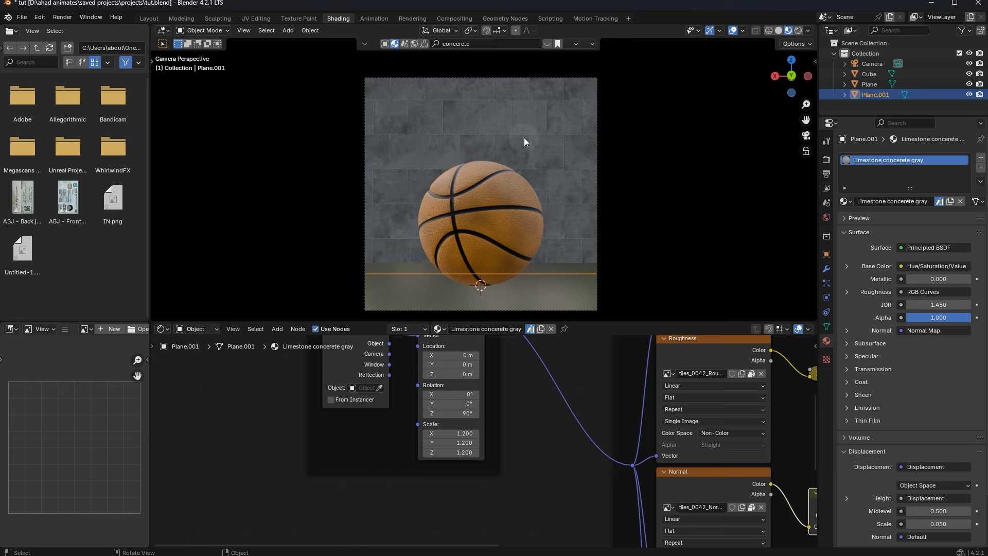
scroll(539, 191, up, 3)
scroll(506, 193, down, 3)
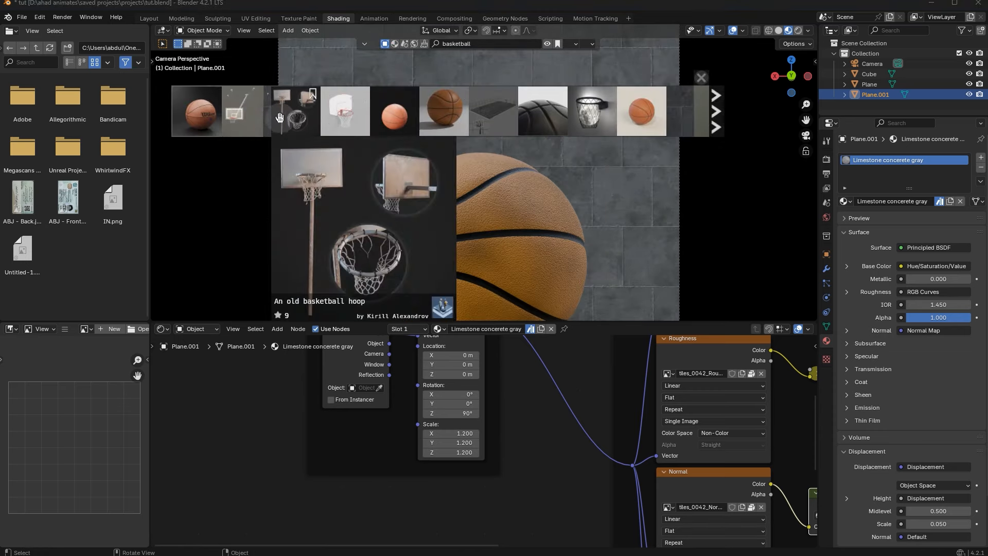
- Add the wall-mounted Basketball hoop asset to the concrete backdrop, scale it up and raise it above the ball
mouse_move(350, 109)
drag(350, 109, 538, 147)
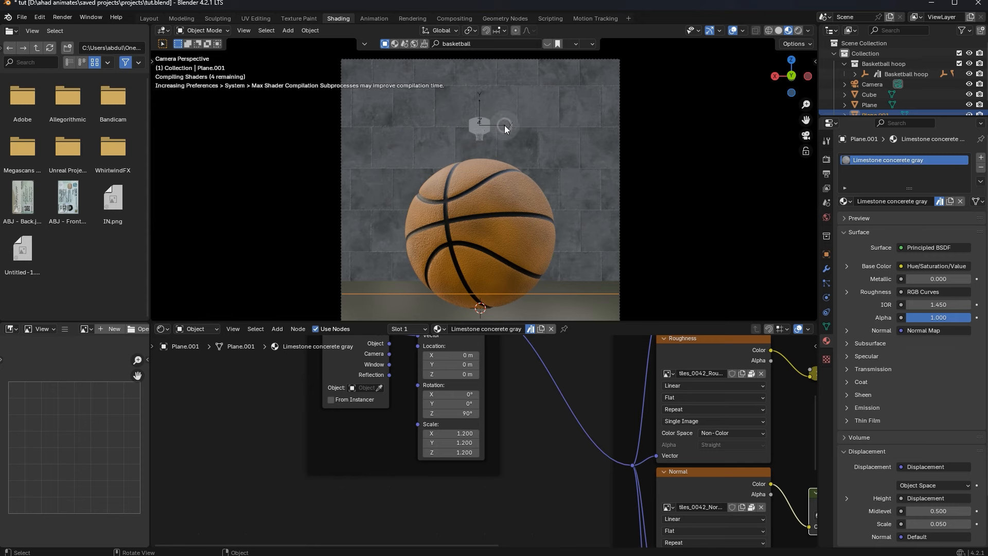
drag(505, 125, 566, 137)
scroll(566, 137, down, 2)
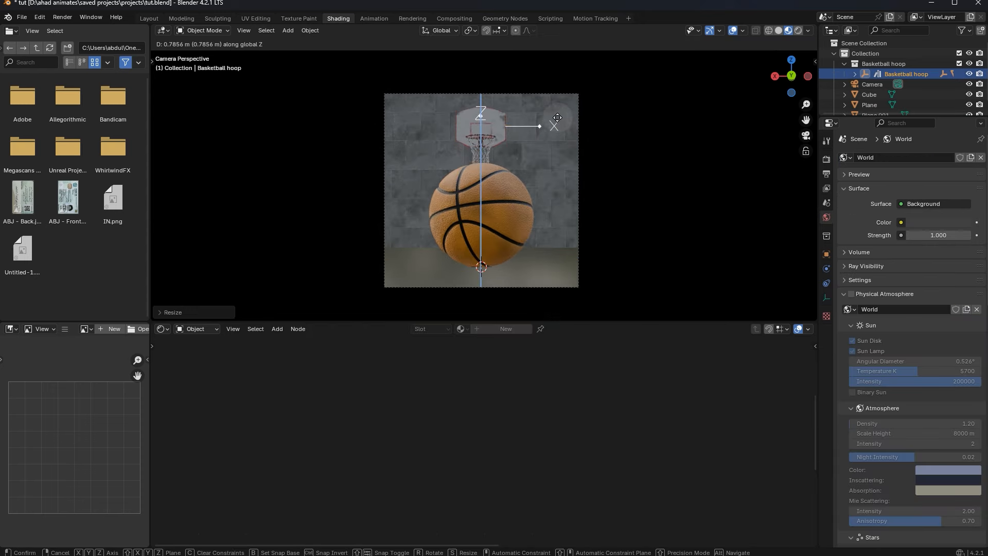
- Tilt the camera about X and reposition it along Z and Y to reframe the ball and hoop
click(525, 94)
key(r)
key(x)
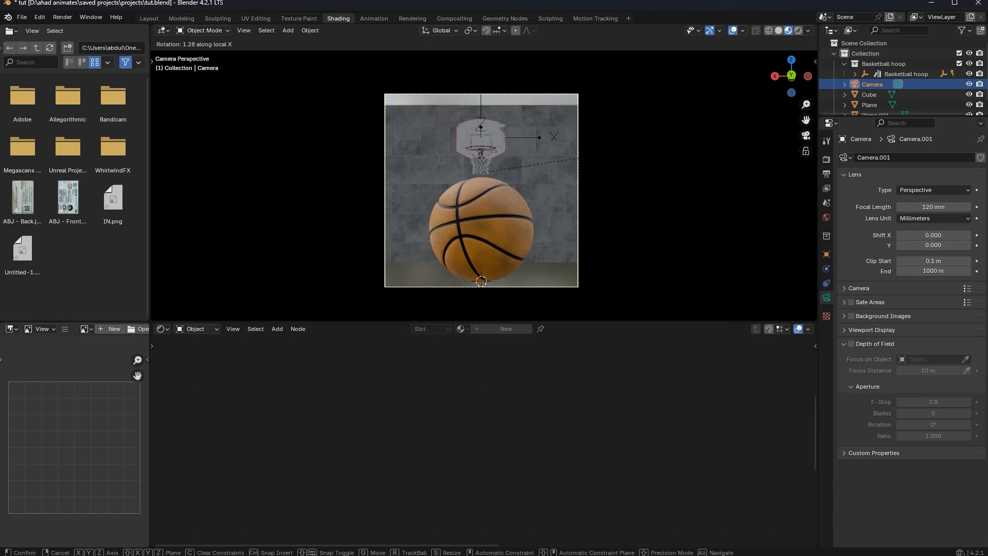
click(714, 146)
key(g)
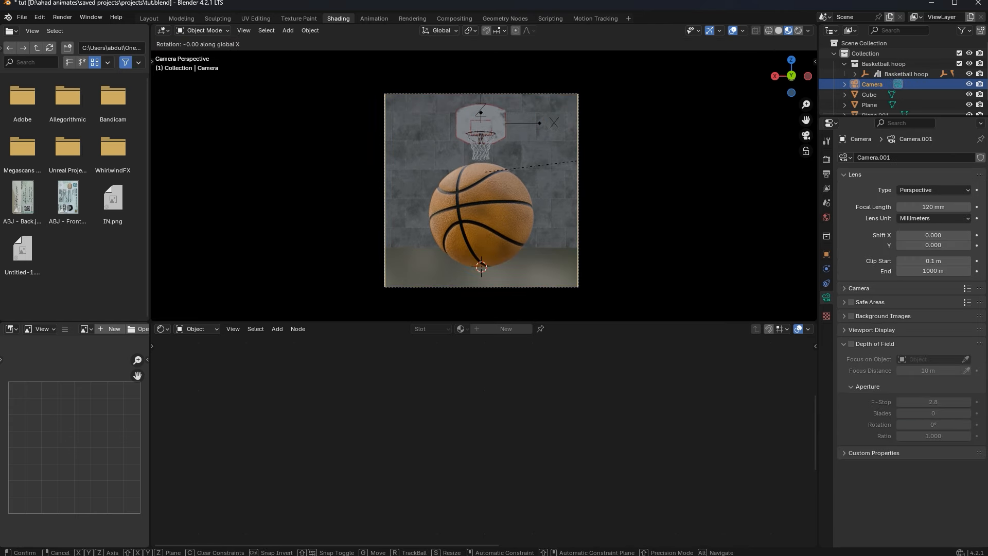
key(z)
key(y)
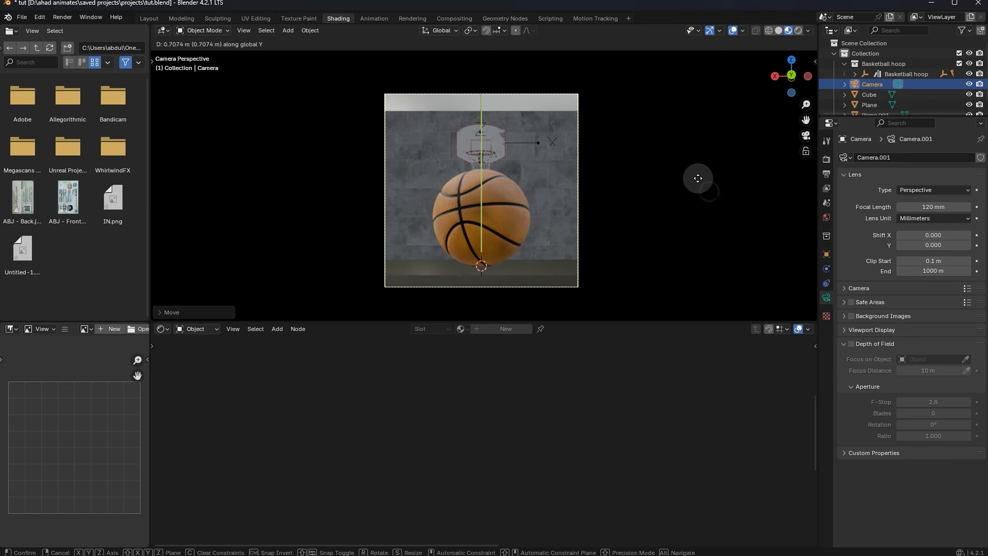
click(720, 206)
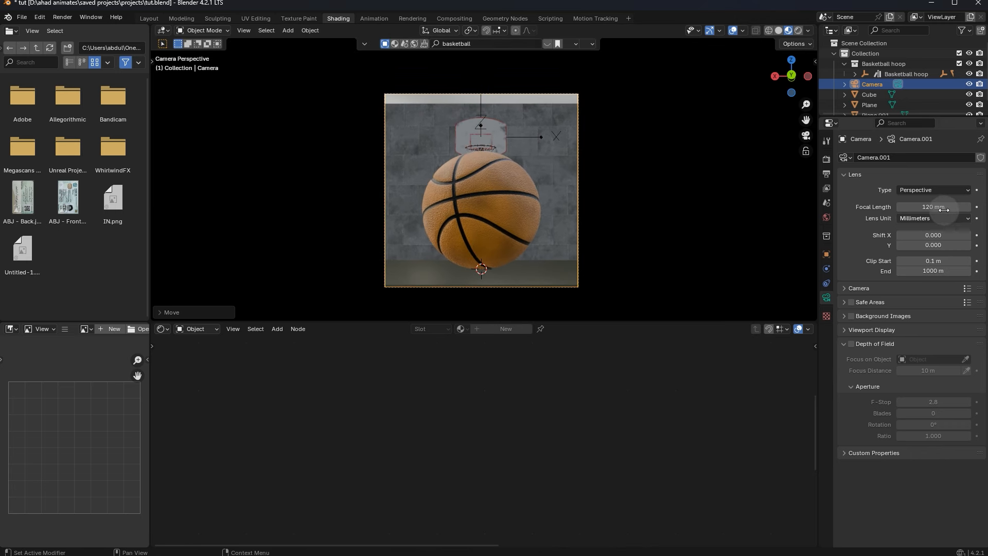
- Set the camera's focal length to 90 mm and move it along Y closer to the ball
click(937, 207)
key(Return)
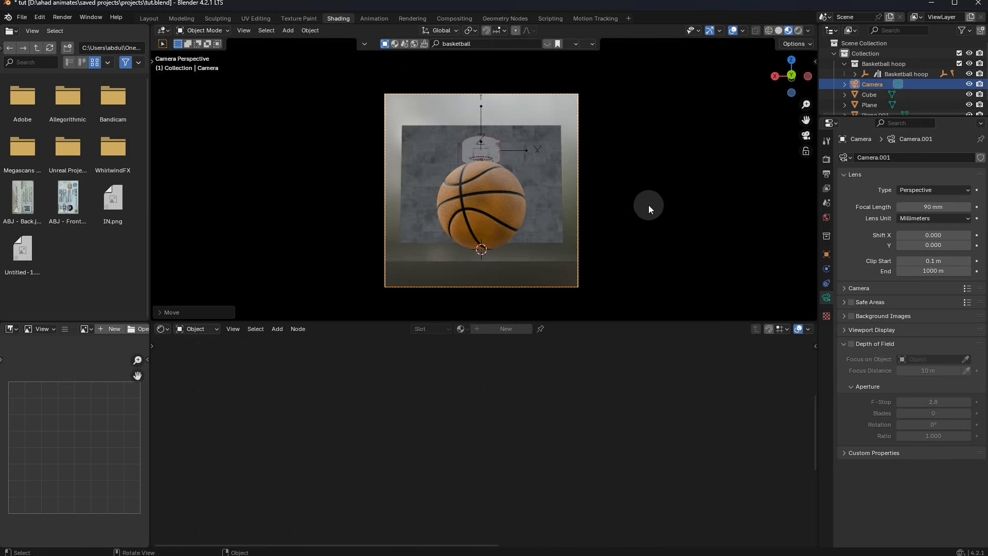
key(g)
key(y)
click(620, 236)
- Move the floor plane about 3.2 m along Y toward the backdrop
click(552, 248)
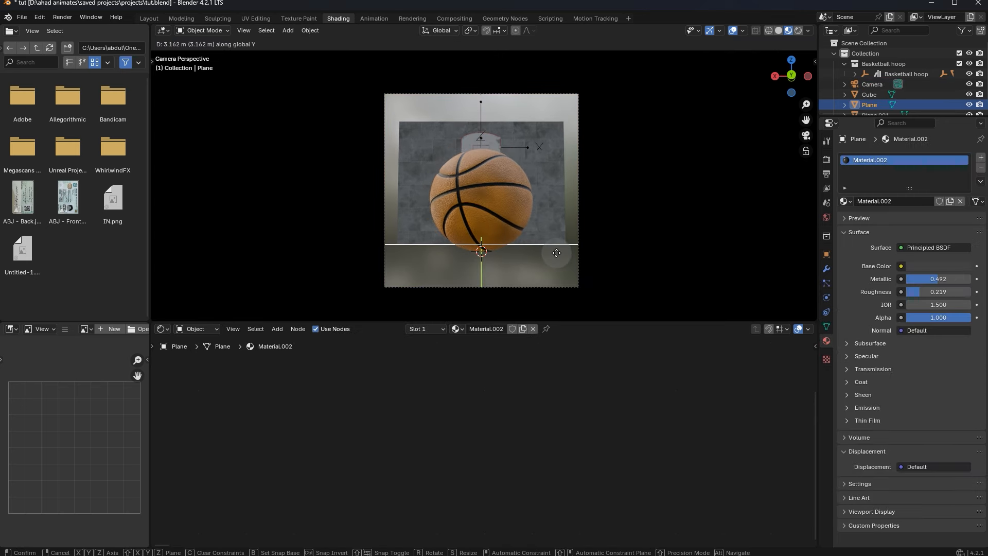
click(555, 255)
- Scale the concrete backdrop plane up about 1.2 times and raise it along Z to fill the camera frame
click(567, 209)
key(s)
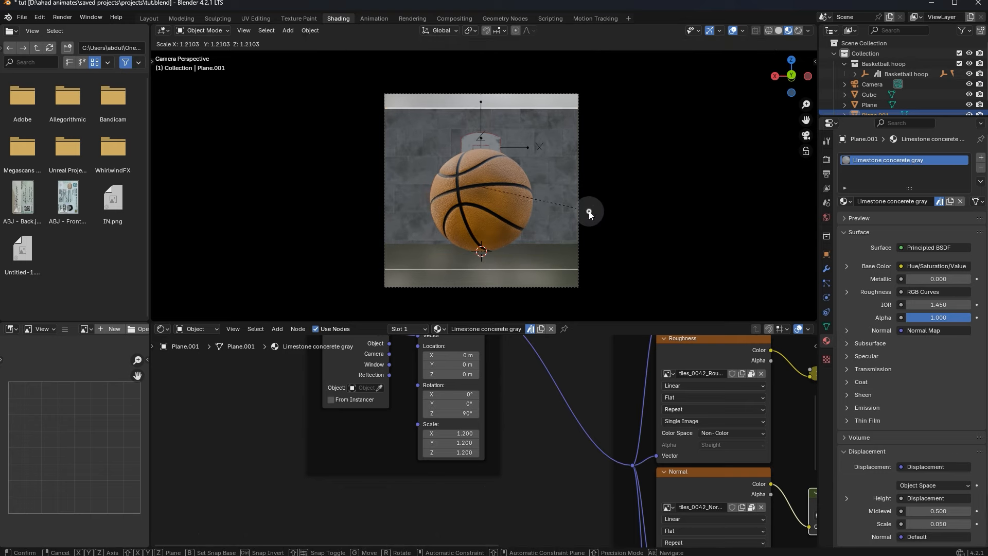
click(589, 212)
key(g)
key(z)
click(592, 193)
middle_drag(594, 192, 617, 188)
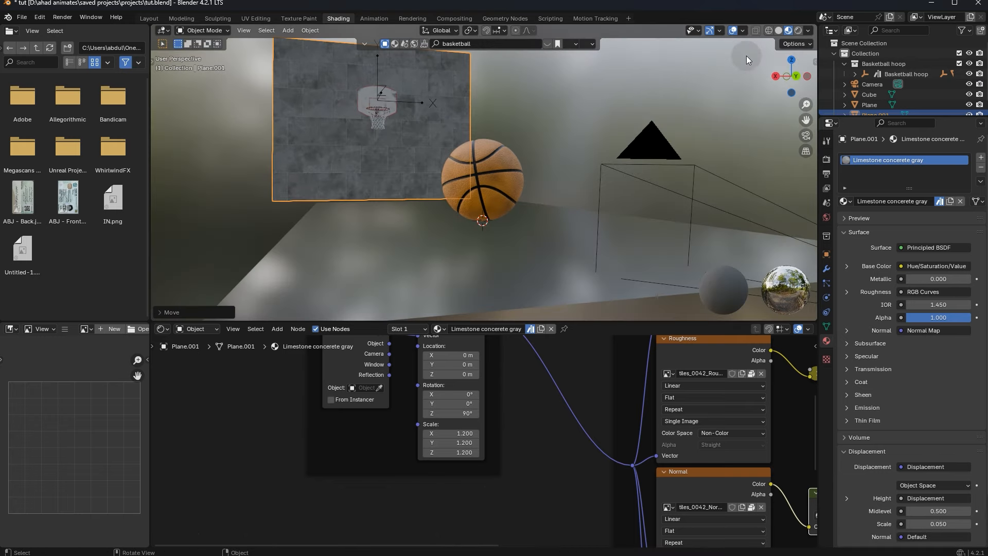
click(805, 135)
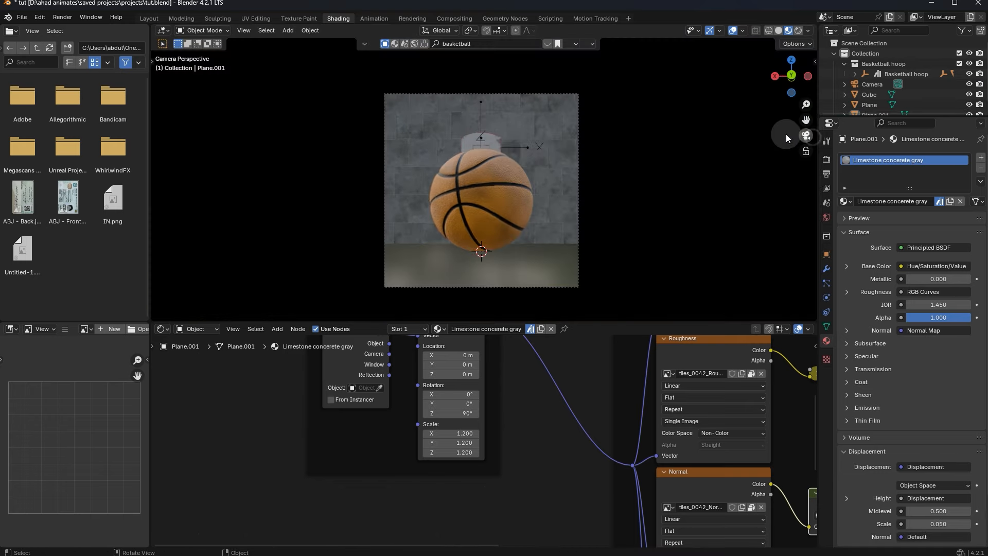
- Tilt the camera slightly upward to leave more room above the ball
click(533, 95)
key(r)
click(539, 166)
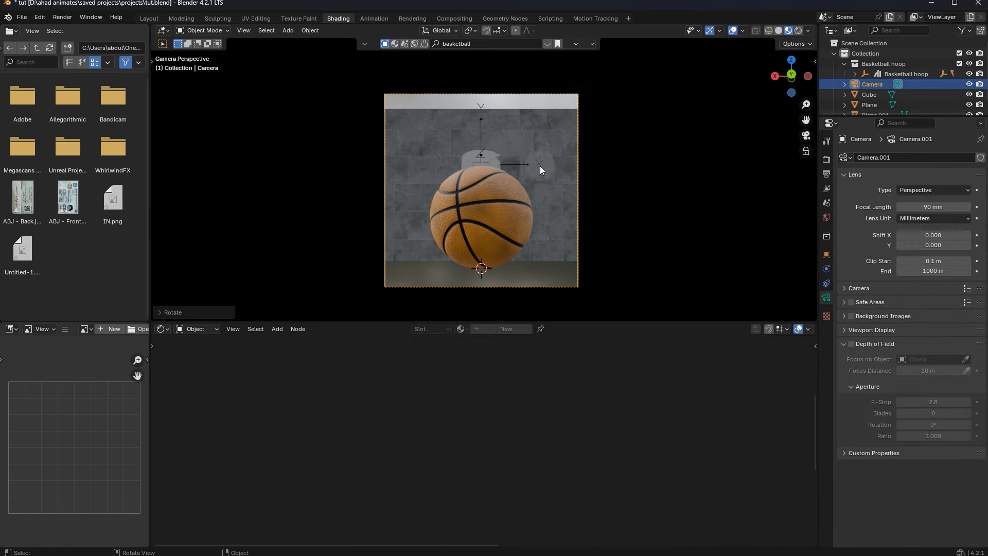
- Stretch the backdrop plane along Z and raise it until it covers the upper part of the camera frame
click(555, 154)
key(s)
key(z)
click(560, 150)
key(g)
key(z)
click(557, 139)
- Raise the basketball hoop about 2.6 m along Z above the ball and save the file
click(526, 163)
key(g)
key(z)
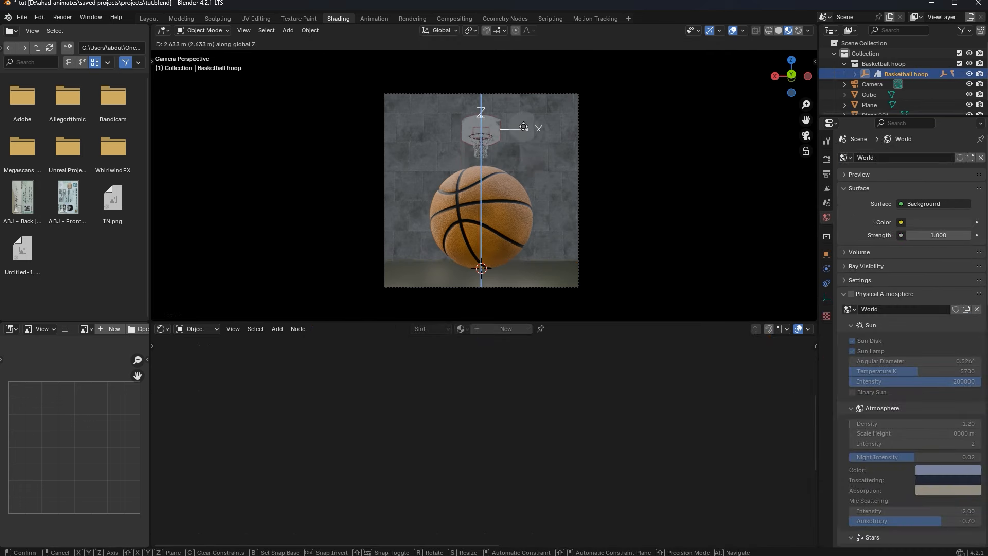
click(524, 130)
key(ctrl+s)
scroll(614, 164, up, 1)
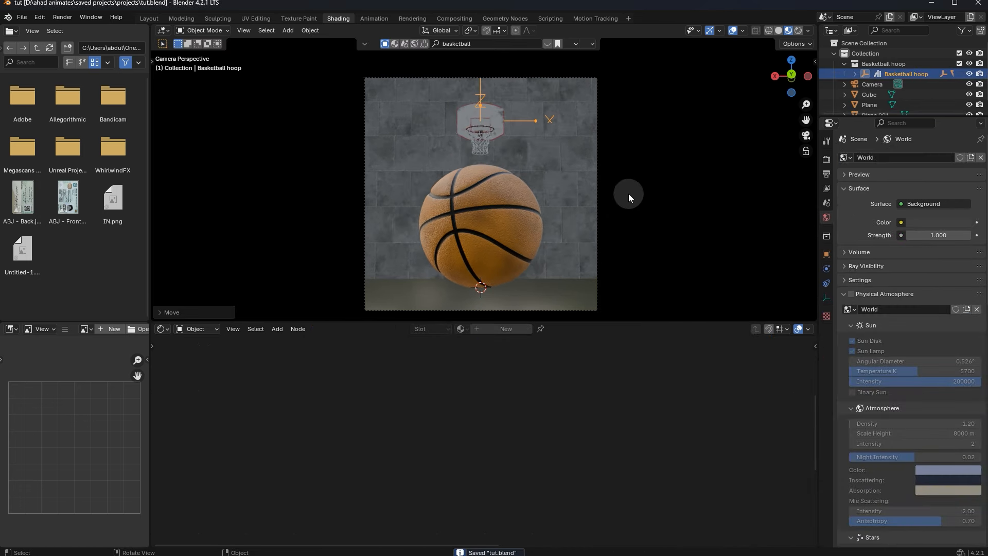
- Select the camera and set its viewport passepartout opacity to 1.000
click(550, 313)
click(827, 298)
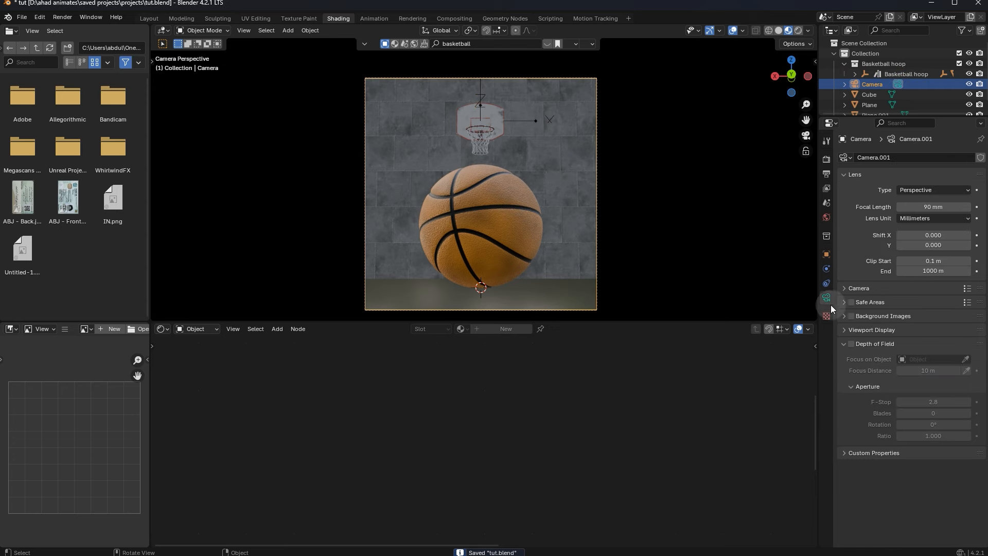
click(893, 330)
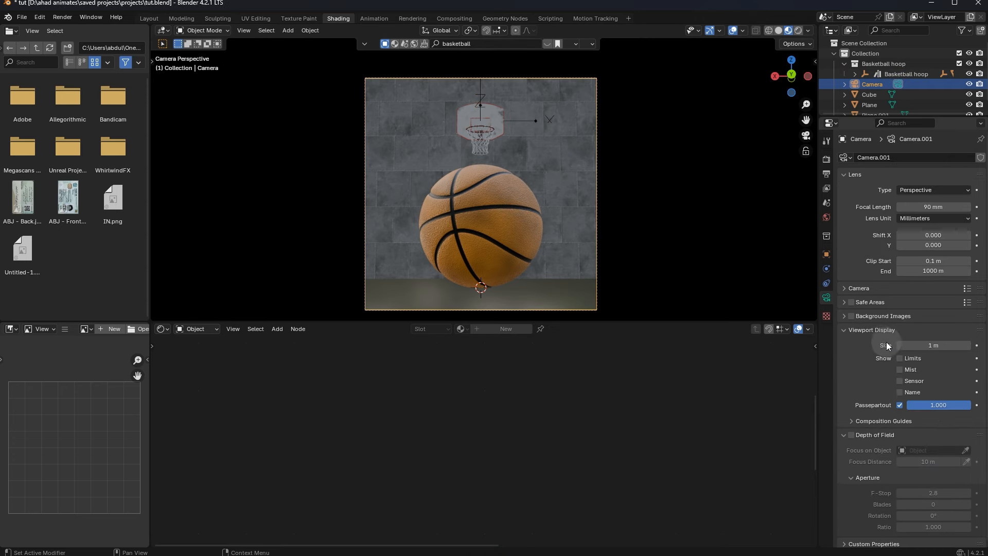
mouse_move(956, 407)
mouse_down()
mouse_move(947, 406)
mouse_move(972, 406)
mouse_move(908, 406)
mouse_move(973, 408)
mouse_up()
click(876, 330)
- Enable the camera's depth of field with the basketball (Cube) as the focus object
click(851, 344)
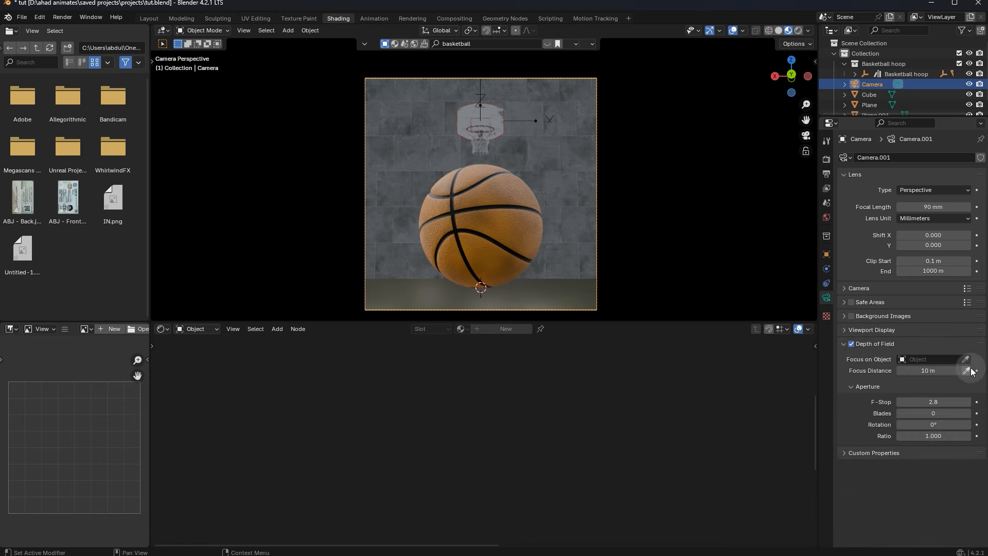
click(966, 359)
click(450, 232)
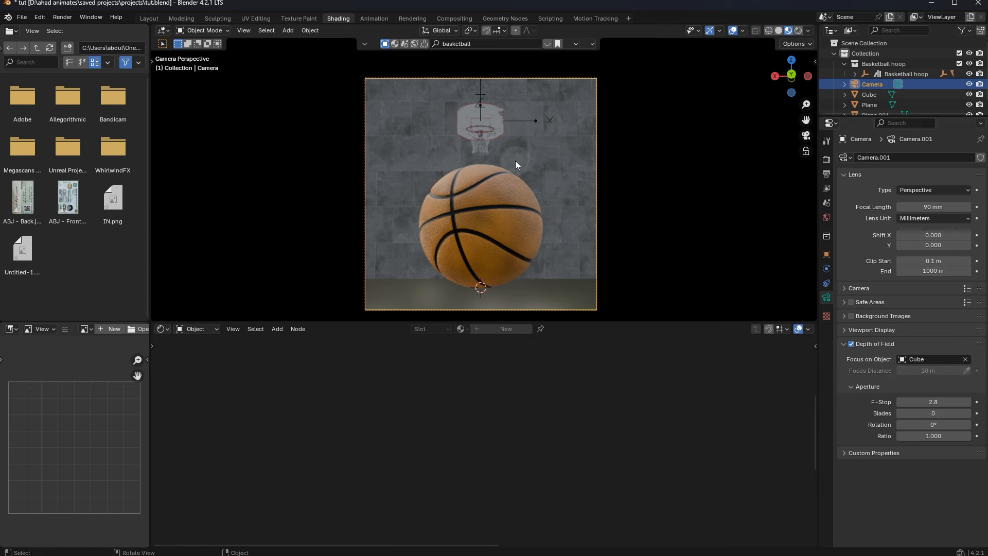
- Set the camera's F-Stop to 0.55 to blur the backdrop and save the file
drag(933, 402, 904, 402)
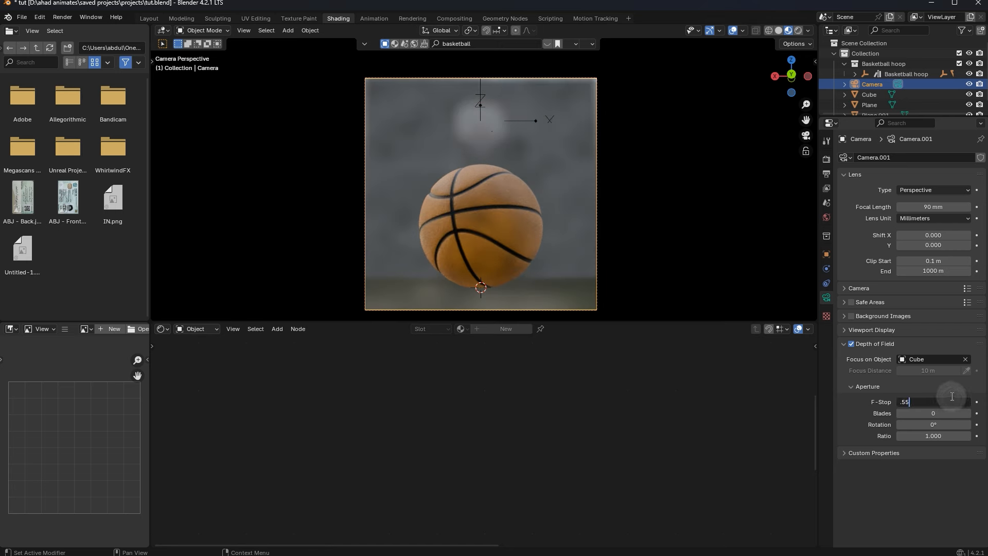
key(Return)
key(ctrl+s)
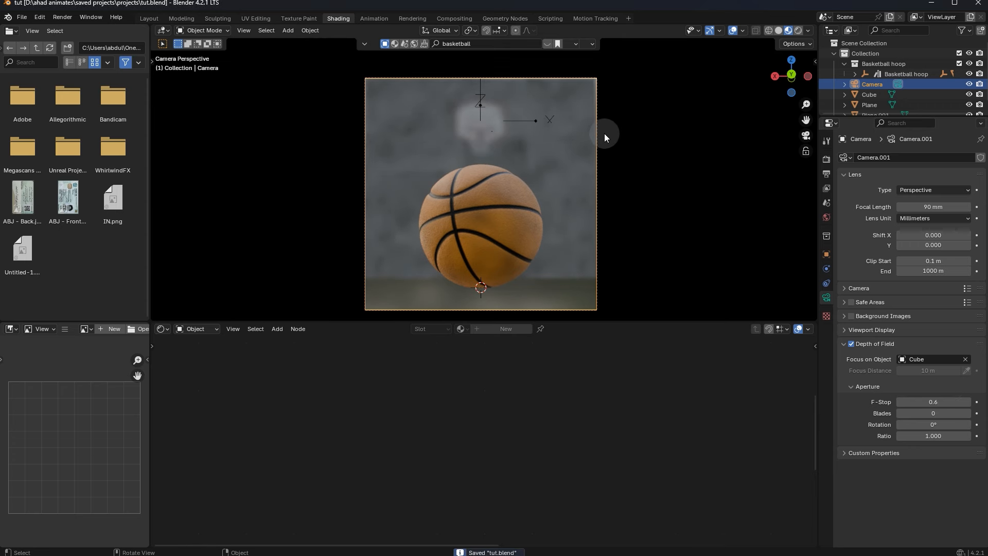
- Set the world background color to black
click(827, 217)
click(919, 220)
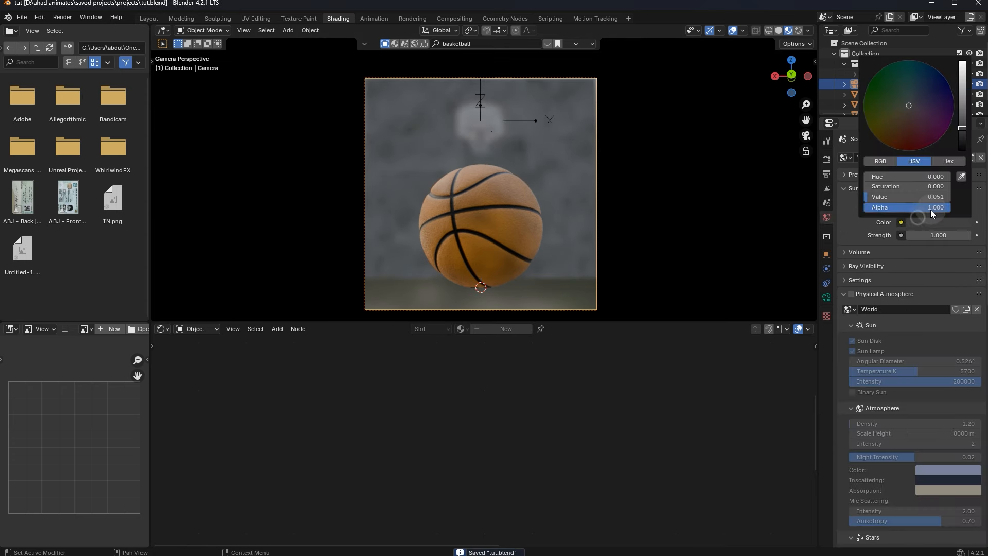
drag(926, 192, 694, 198)
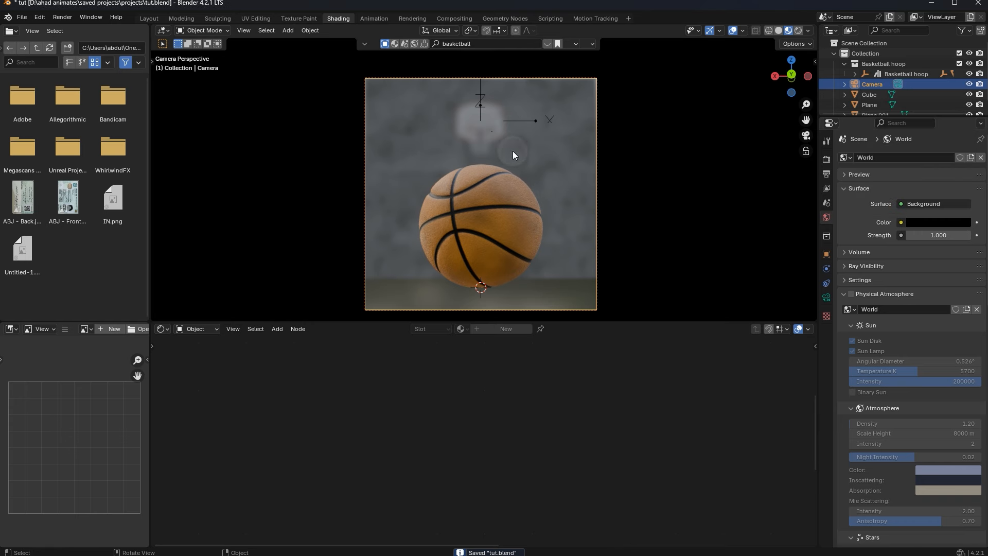
- Review the Cycles sampling settings and the output resolution and format settings
click(826, 161)
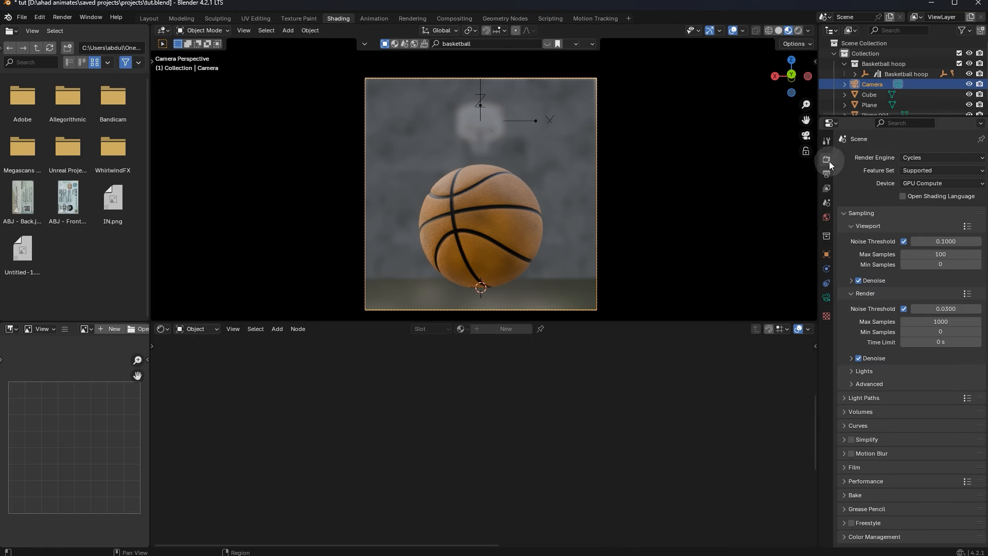
click(826, 174)
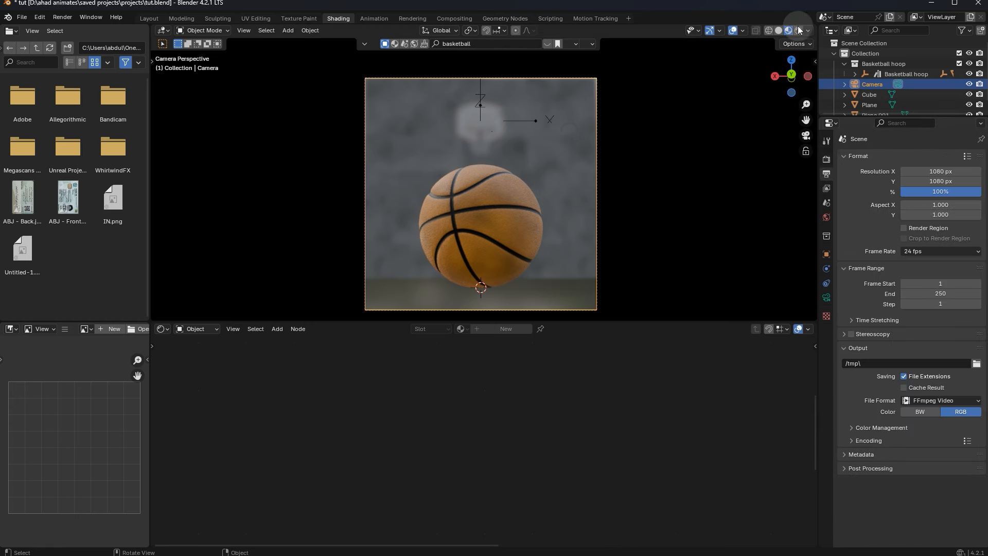
click(827, 159)
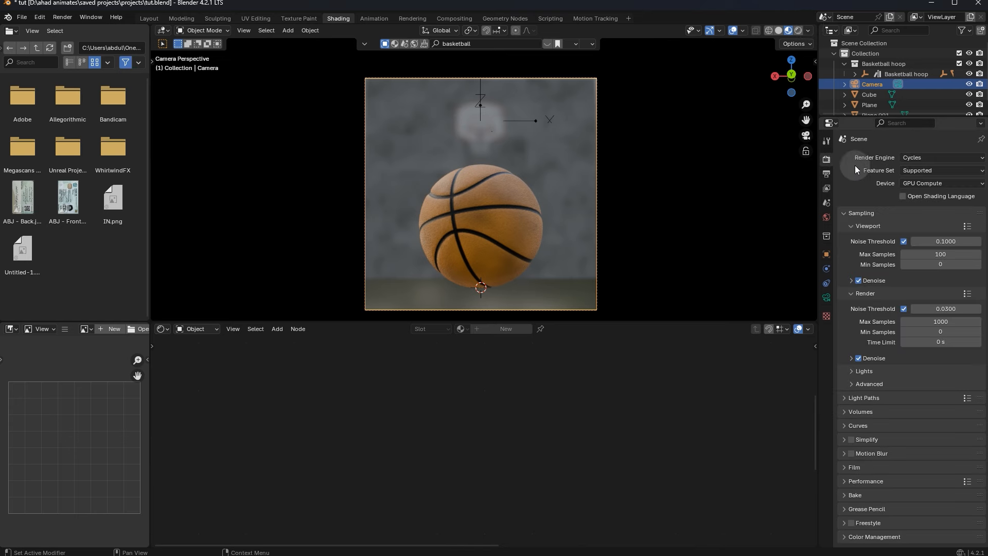
- Switch to the Layout workspace and set the viewport to Rendered shading
click(808, 30)
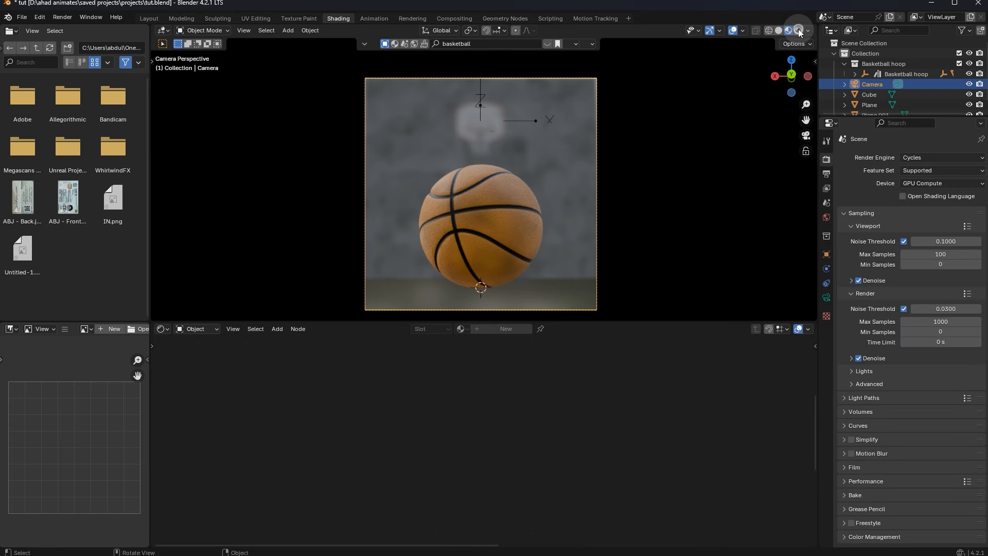
click(798, 31)
click(139, 19)
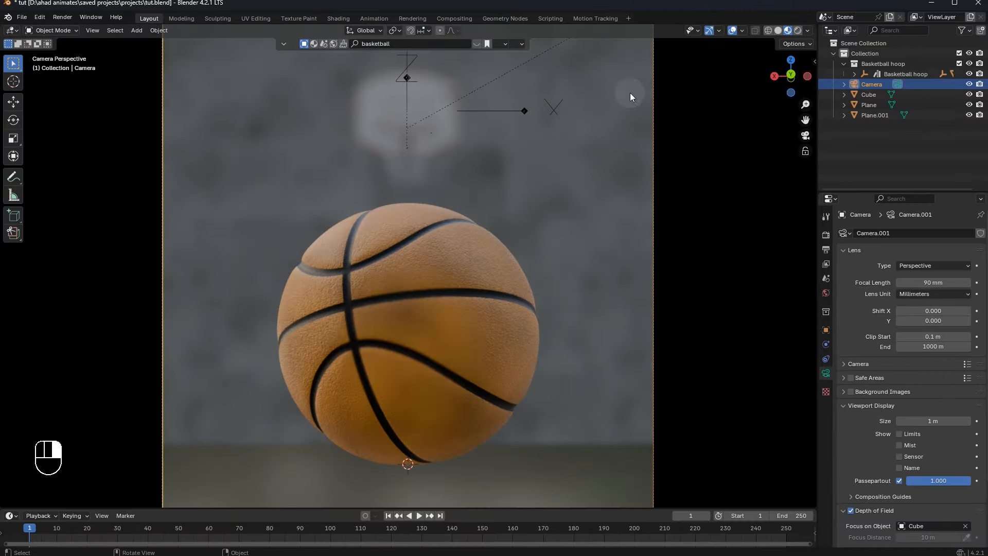
click(785, 30)
- Add an area light and rotate it about the X axis
key(shift+a)
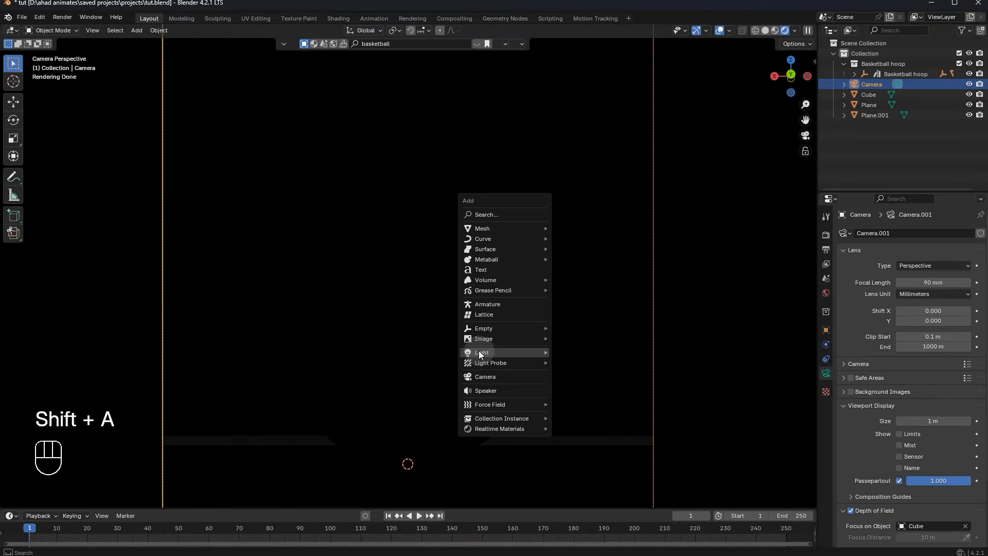
mouse_move(480, 353)
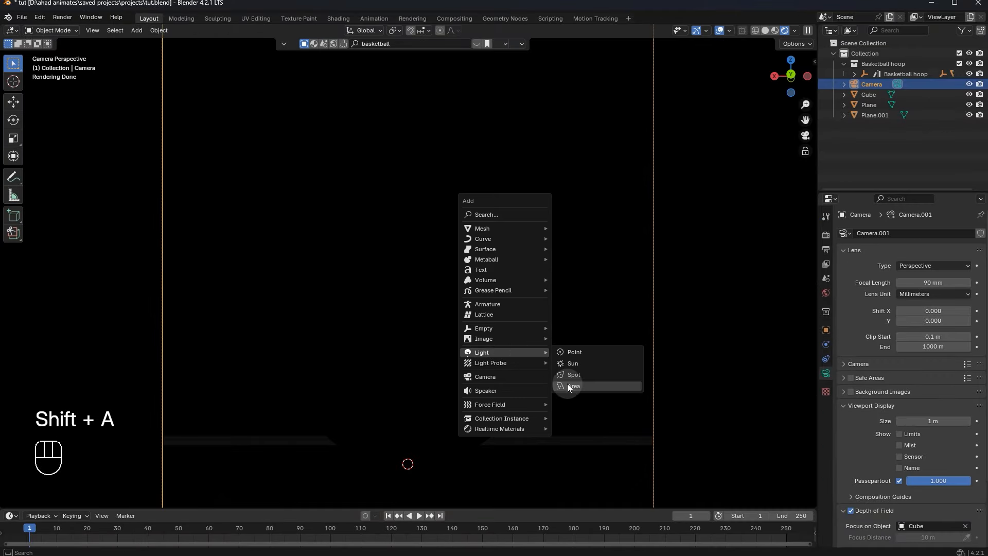
click(589, 387)
key(r)
key(x)
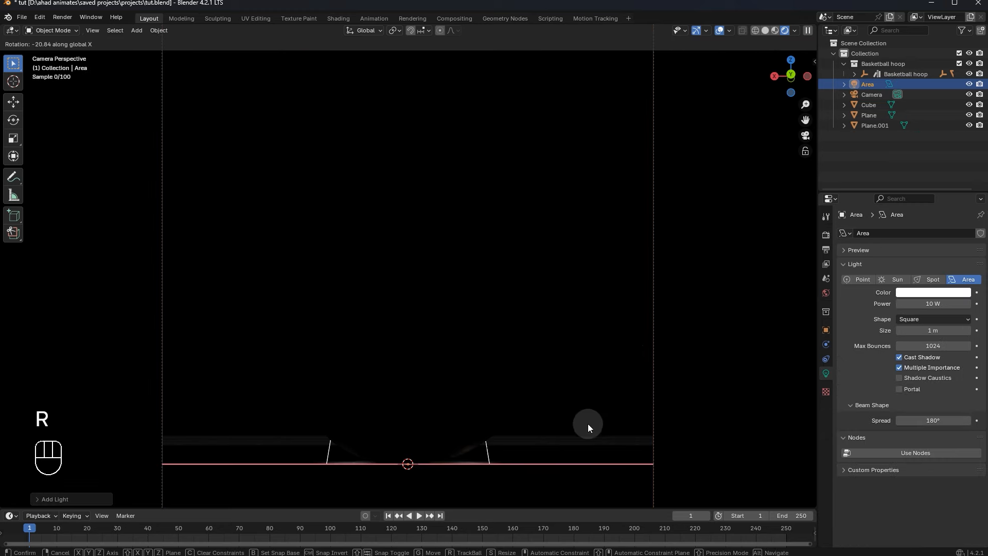
middle_drag(588, 424, 503, 278)
- Move the area light away from the ball, adjusting its position along Y, and switch the viewport to Solid shading
key(g)
key(g)
click(686, 327)
key(g)
key(y)
click(719, 284)
click(765, 30)
middle_drag(719, 104, 599, 173)
key(r)
middle_click(600, 176)
right_click(663, 302)
scroll(604, 241, down, 4)
middle_drag(603, 241, 552, 231)
key(r)
middle_click(530, 205)
right_click(451, 146)
- Rotate the area light to aim it at the basketball, finishing with a turn of about 49° around Z
key(r)
middle_click(355, 191)
click(280, 384)
key(r)
middle_click(576, 399)
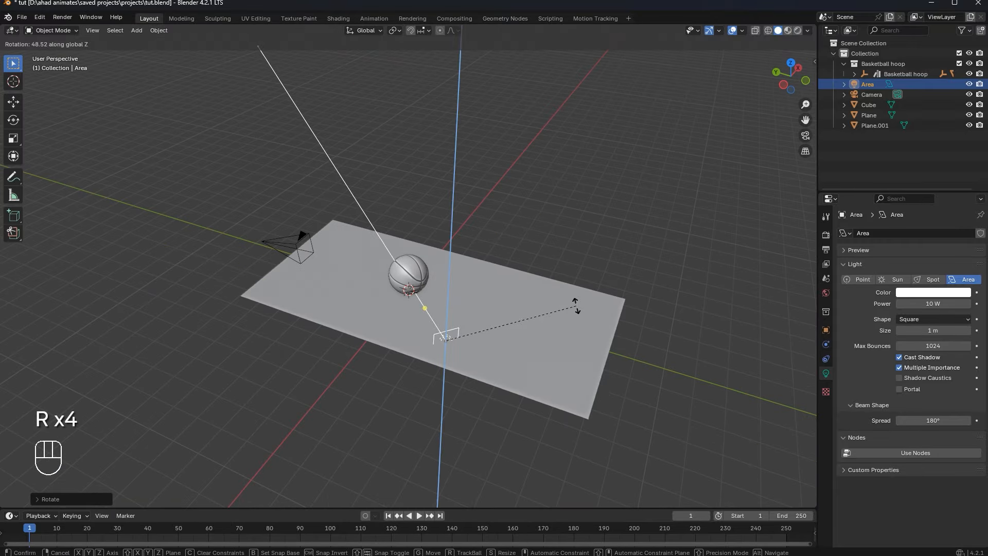
click(578, 306)
- Raise the area light above the floor and stretch it along Z to roughly three times its height
key(g)
middle_click(575, 293)
click(576, 272)
key(s)
middle_click(577, 271)
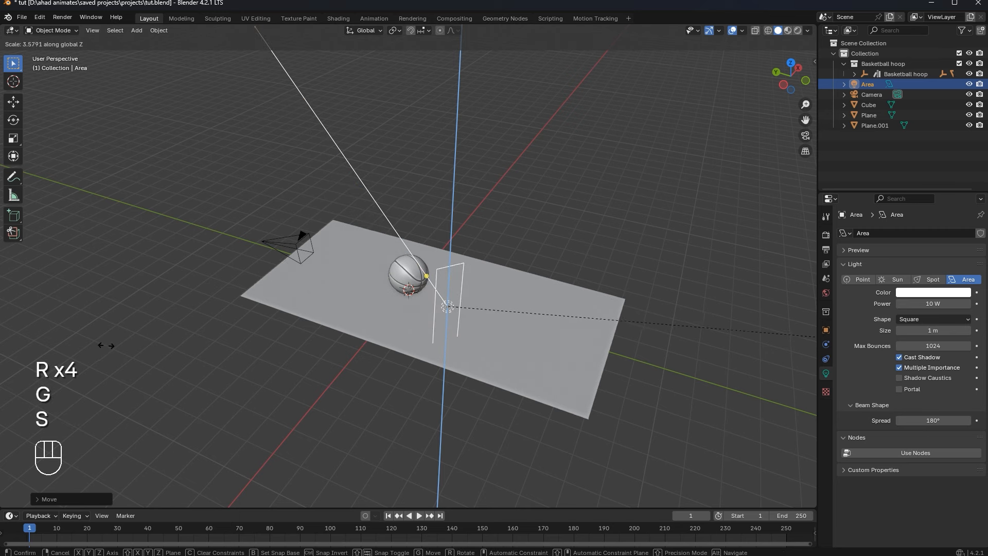
click(48, 330)
- Rescale the tall area light once more and reposition it beside the basketball
middle_drag(597, 233, 566, 226)
key(s)
click(599, 223)
key(g)
middle_click(590, 223)
click(580, 223)
- Tilt the tall area light about its local X axis so it points toward the basketball
key(r)
middle_click(582, 222)
middle_click(582, 226)
right_click(585, 243)
key(r)
key(y)
right_click(578, 262)
key(r)
key(x)
key(x)
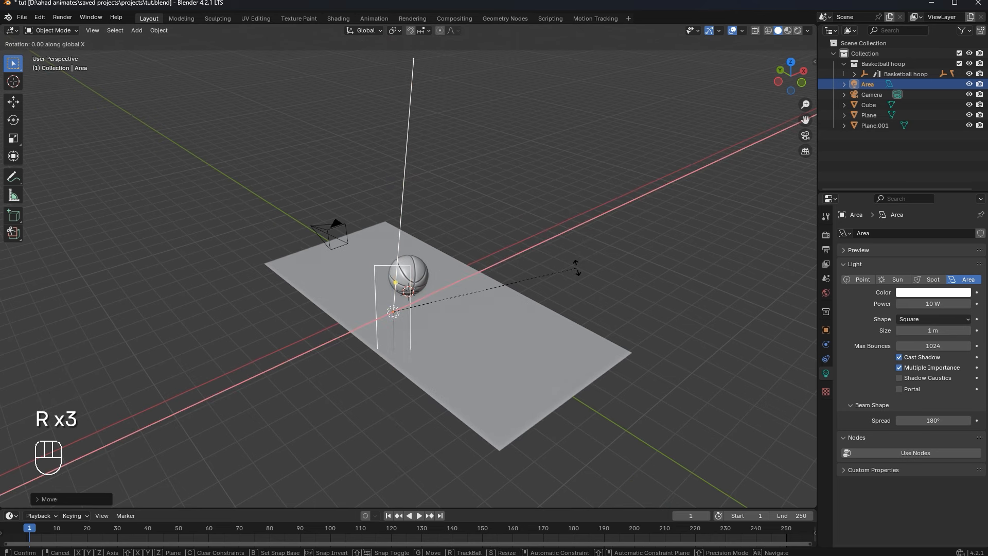
key(r)
click(574, 304)
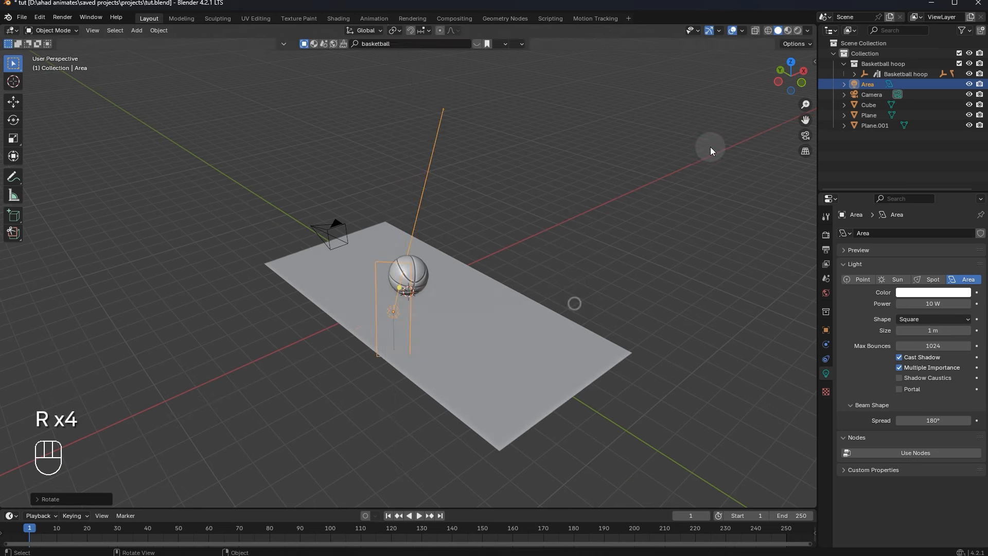
- Switch to the rendered camera view and set the area light's spread to 40° and power to 50 W
click(806, 135)
click(799, 31)
scroll(727, 152, down, 2)
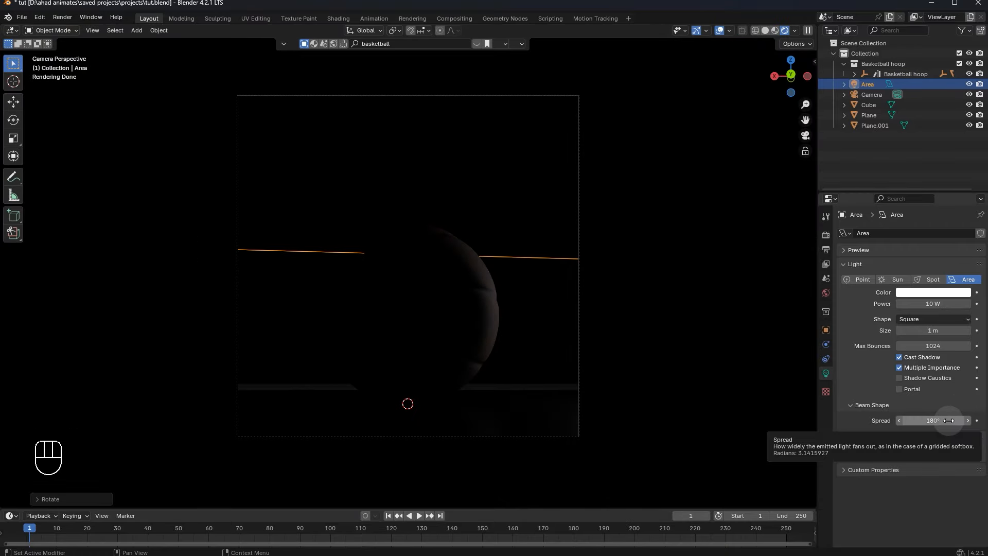
click(948, 420)
text(4)
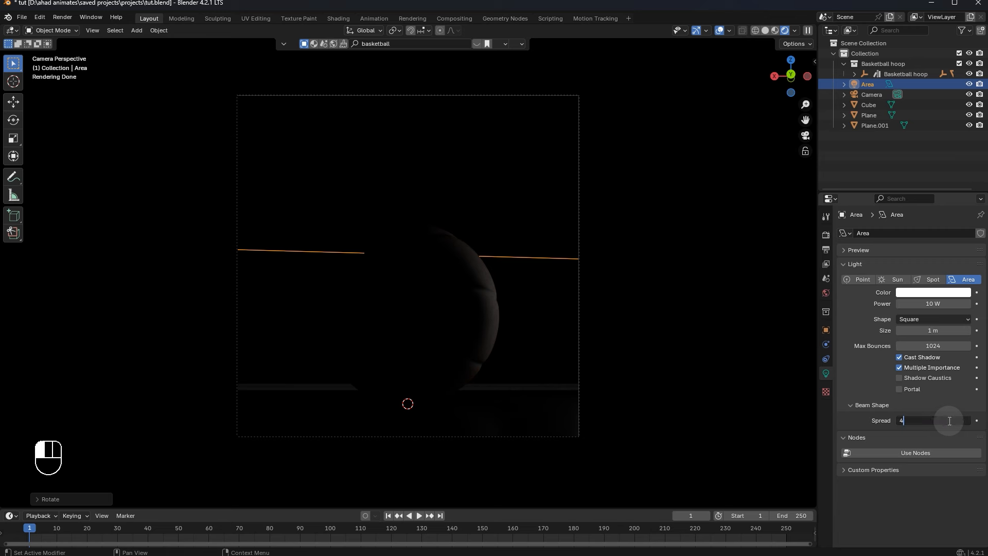
text(0)
key(Return)
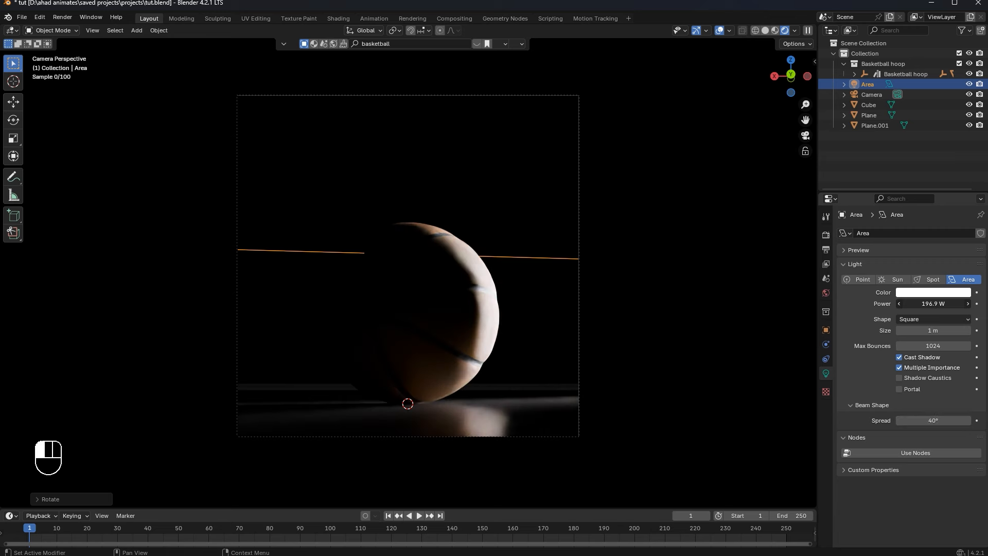
drag(933, 304, 938, 304)
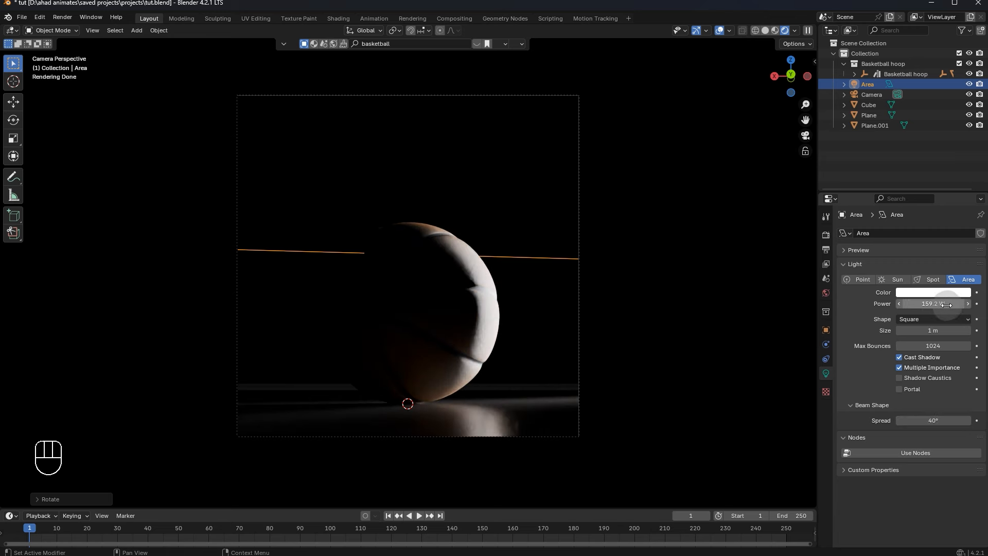
key(Return)
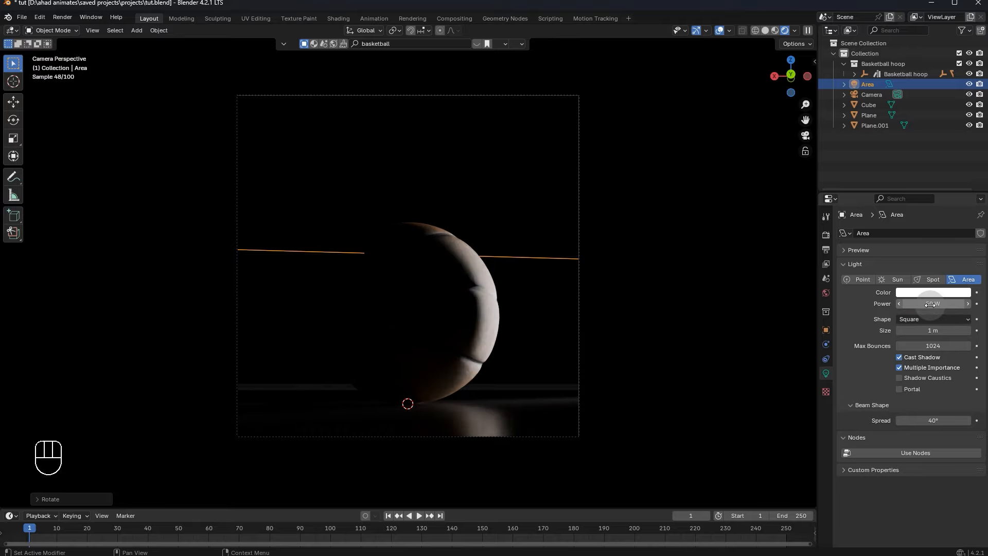
- Shift the area light and turn it about 9° around Z, checking the rim light through the camera
middle_drag(696, 302, 518, 361)
key(g)
key(g)
key(r)
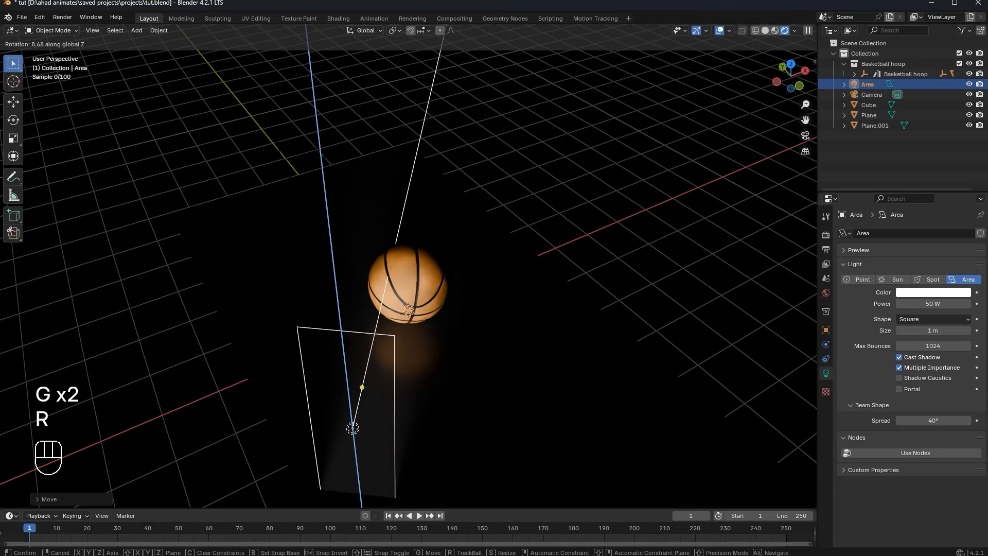
click(639, 248)
click(806, 135)
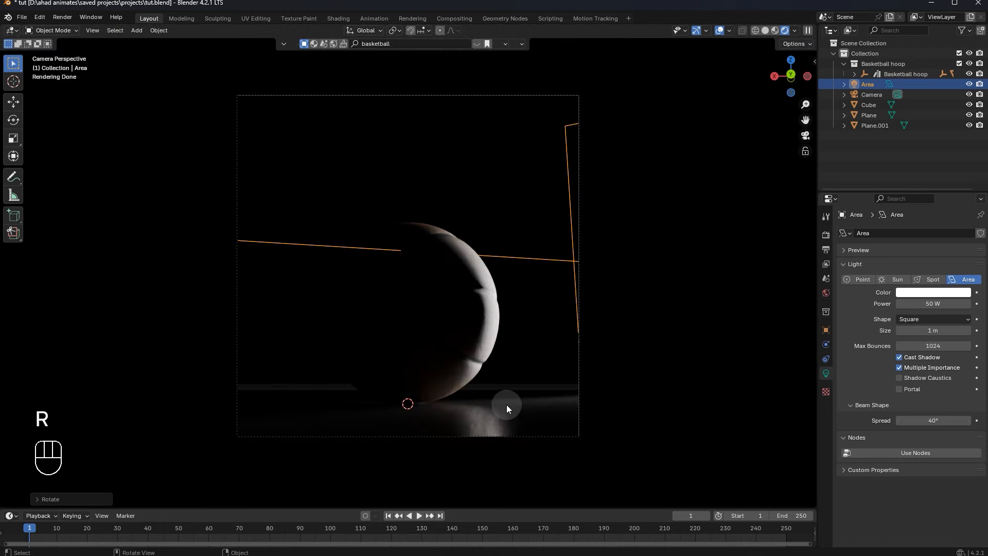
- Duplicate the area light, place the copy on the other side of the ball, and rotate it around Z to face the ball
middle_drag(554, 236, 546, 206)
key(shift+d)
key(g)
click(316, 228)
key(g)
middle_click(311, 257)
click(286, 384)
key(r)
middle_click(284, 380)
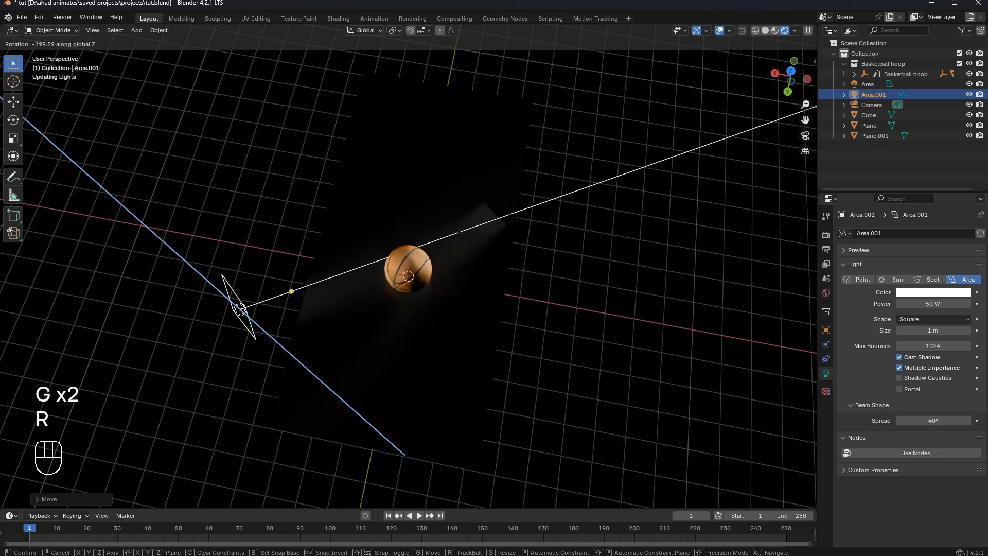
click(133, 338)
- Adjust the duplicated light's distance from the ball along its local Z and change its height
key(g)
key(z)
key(z)
click(198, 329)
middle_drag(283, 260, 331, 225)
key(g)
key(z)
click(335, 206)
- Tilt the duplicated light about its local Y axis to aim at the ball and fine-tune its position along Z
key(r)
key(r)
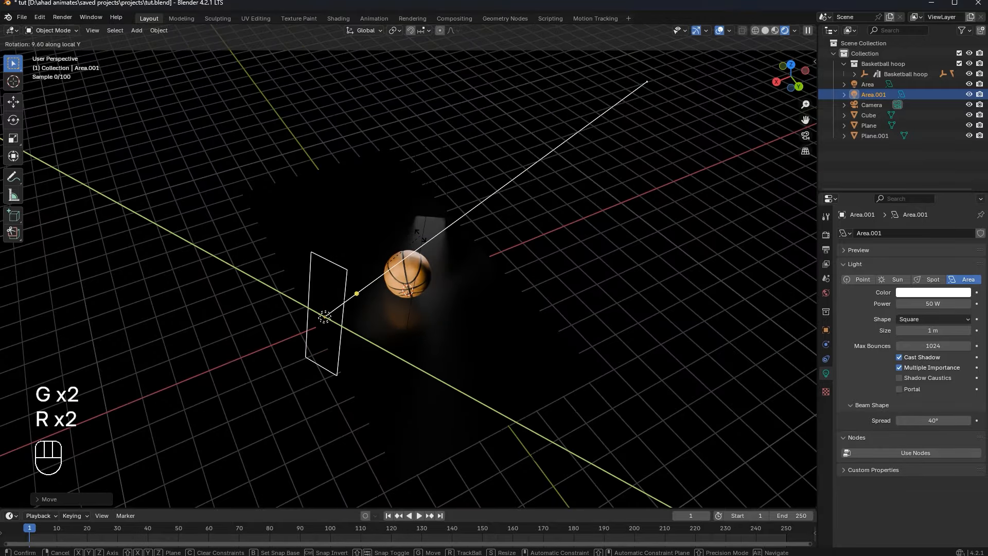
click(424, 244)
key(g)
key(z)
click(264, 368)
- Shorten the duplicated light along Z to about 0.47 of its height and enlarge the panel
key(s)
key(z)
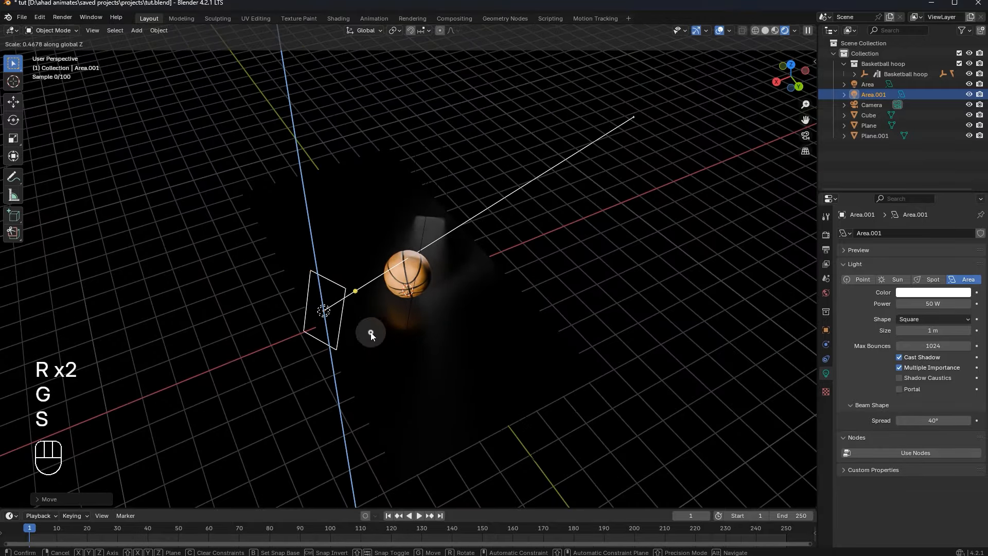
right_click(371, 332)
key(s)
click(413, 332)
key(s)
right_click(403, 330)
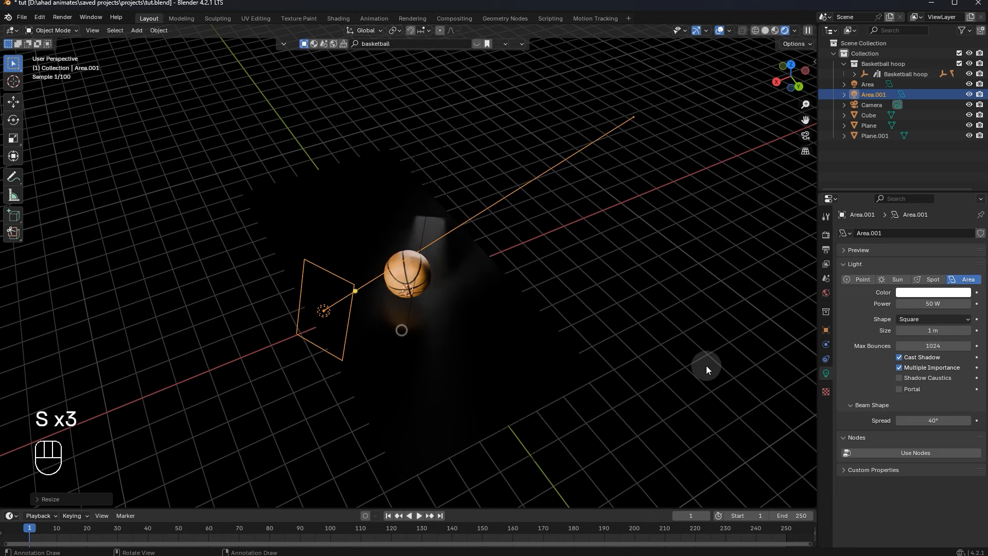
- Set the duplicated light's spread to 180° and move it about 1.76 m backward along its local Z in the camera view
click(939, 421)
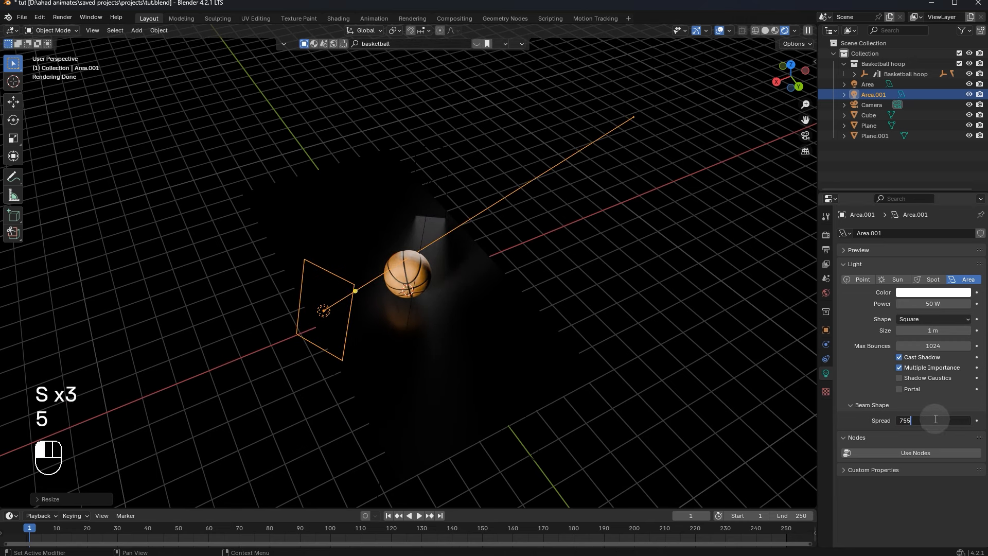
text(755)
key(Return)
click(805, 135)
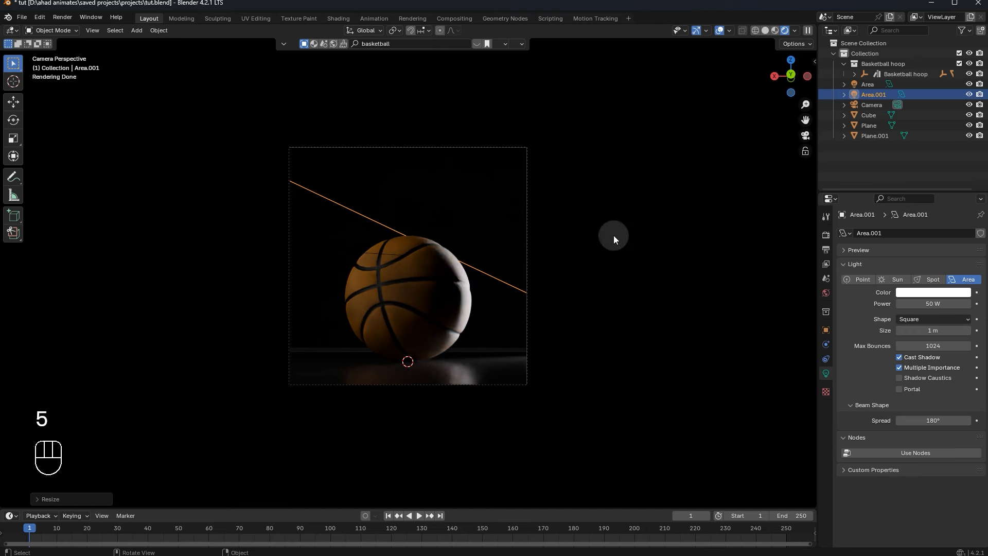
key(g)
key(z)
key(z)
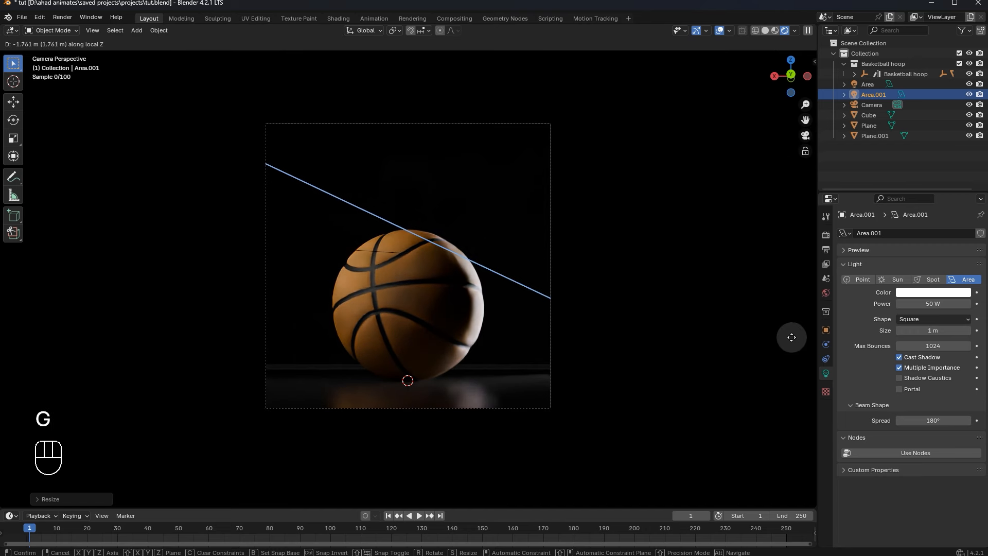
click(792, 337)
- Set the duplicated light's power to 100 W and open its color for editing
drag(933, 304, 968, 303)
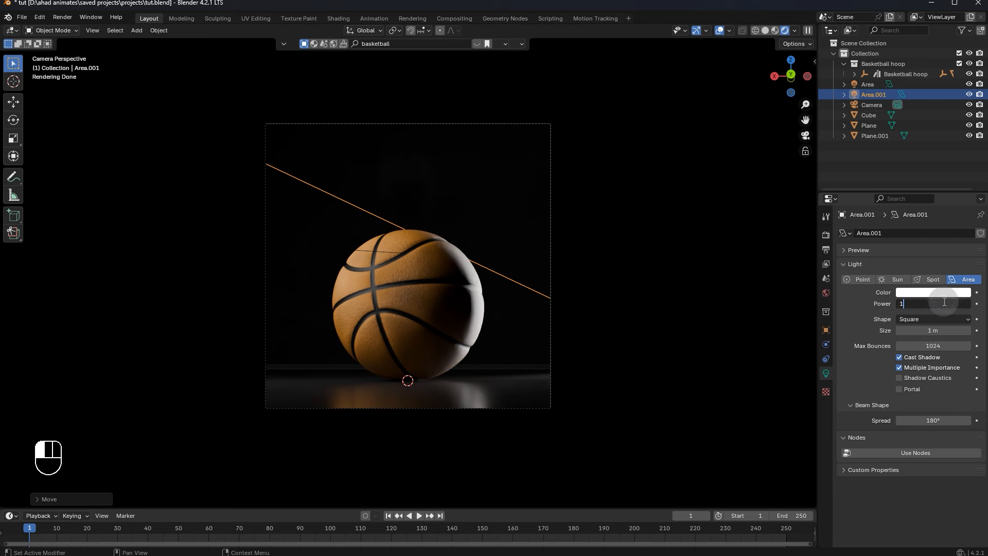
text(00)
key(Return)
click(924, 292)
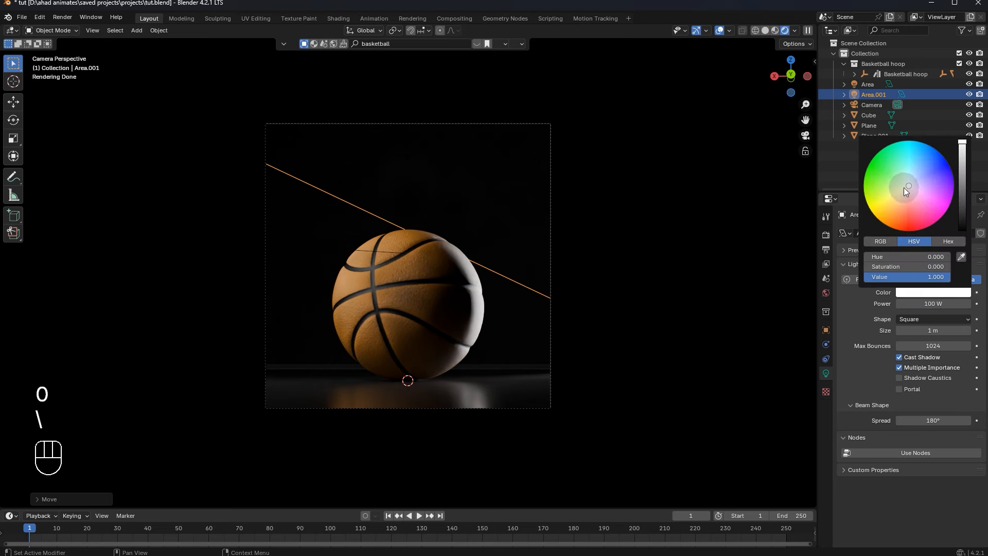
drag(908, 190, 908, 189)
- Select the first, tall area light, tint its color a pale warm peach, and save the file
middle_drag(535, 284, 536, 232)
drag(447, 157, 614, 347)
click(499, 255)
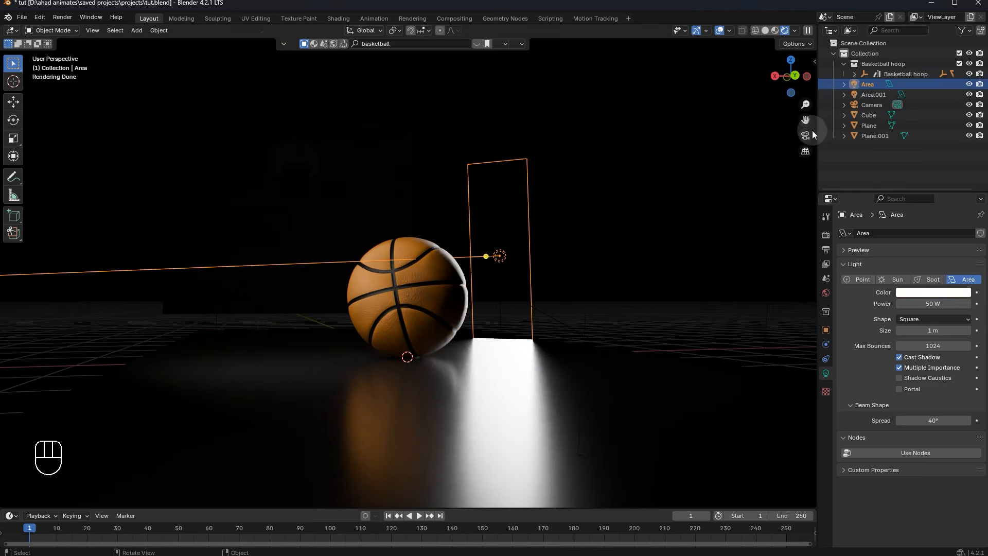
click(806, 135)
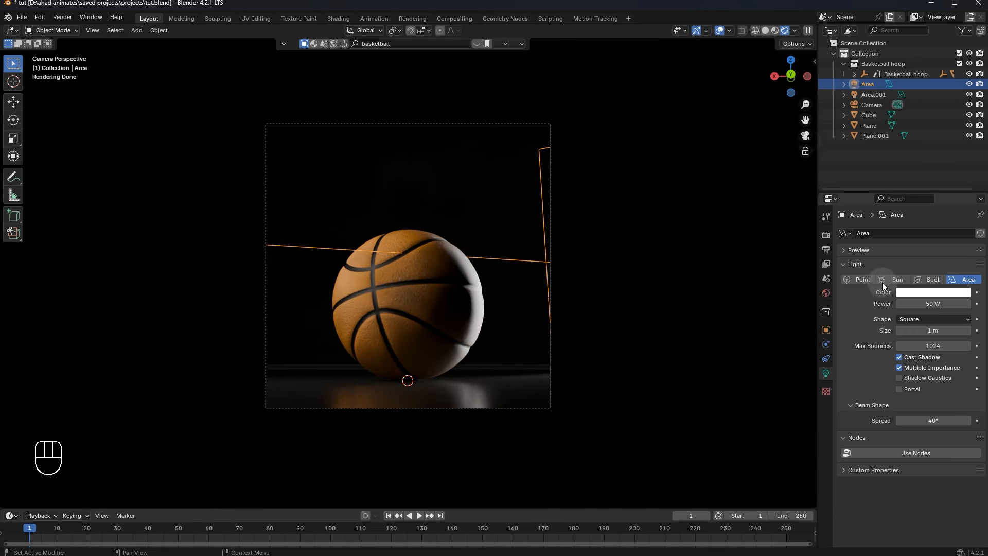
click(908, 292)
click(906, 194)
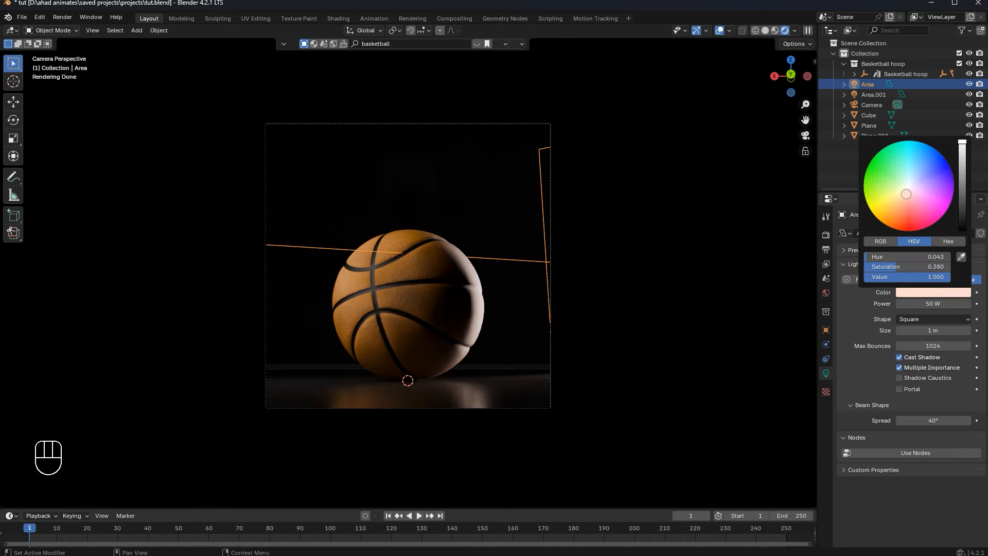
drag(906, 194, 904, 193)
key(ctrl+s)
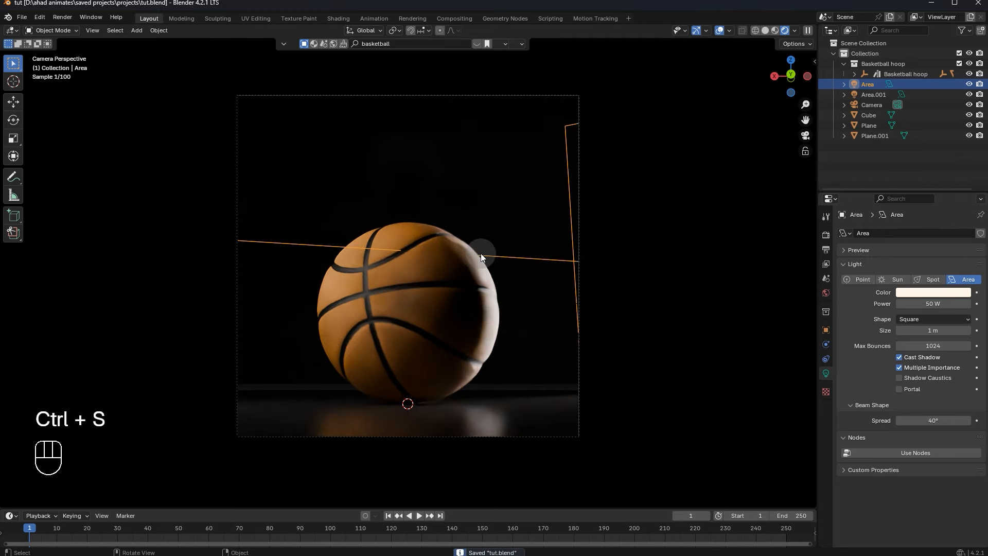
- Add a third area light to the scene
key(shift+a)
mouse_move(405, 168)
click(482, 211)
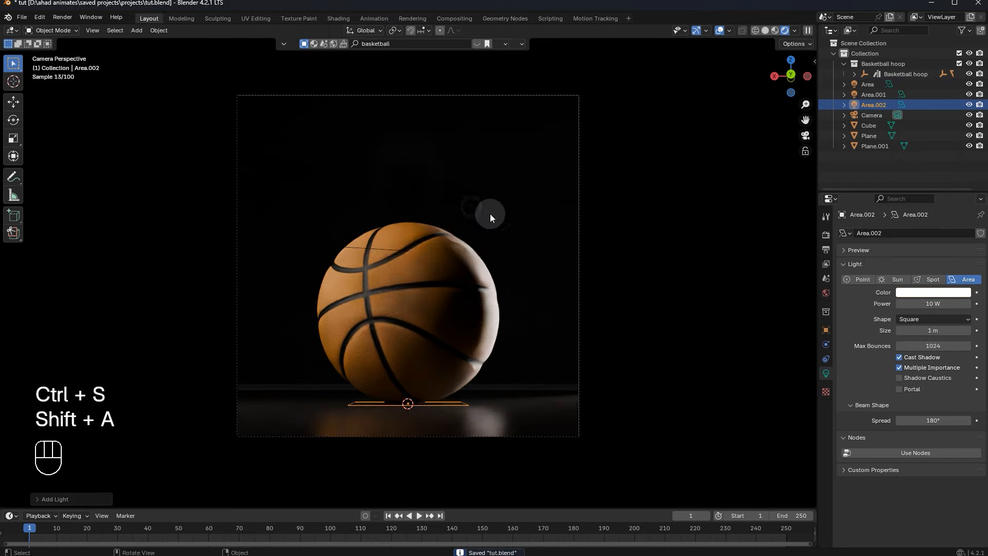
middle_drag(461, 193, 477, 215)
scroll(477, 218, down, 7)
key(g)
key(y)
right_click(378, 216)
- Select the basketball hoop and the concrete wall and move them slightly along Y toward the ball
scroll(206, 202, down, 4)
drag(159, 182, 330, 306)
key(g)
key(y)
right_click(346, 309)
key(g)
key(y)
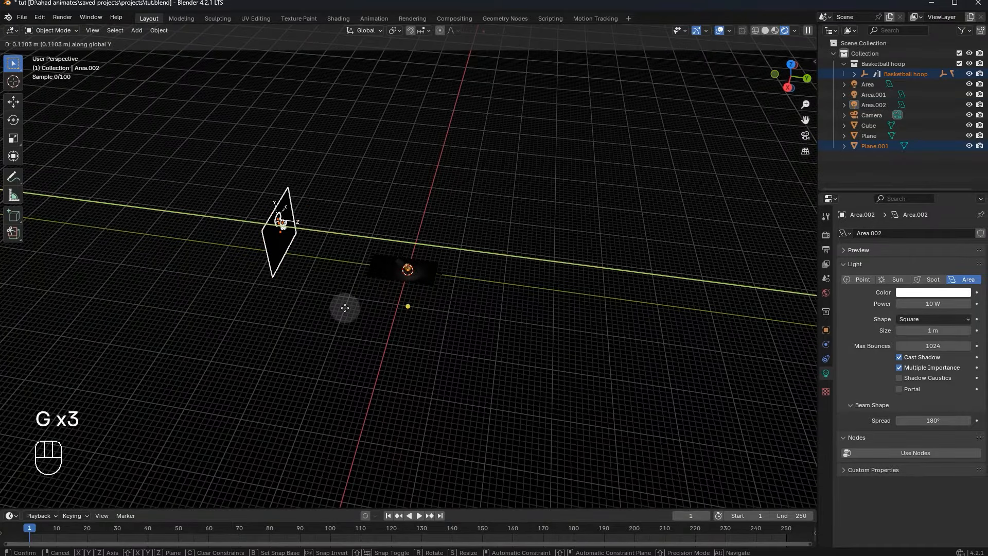
click(349, 308)
click(345, 226)
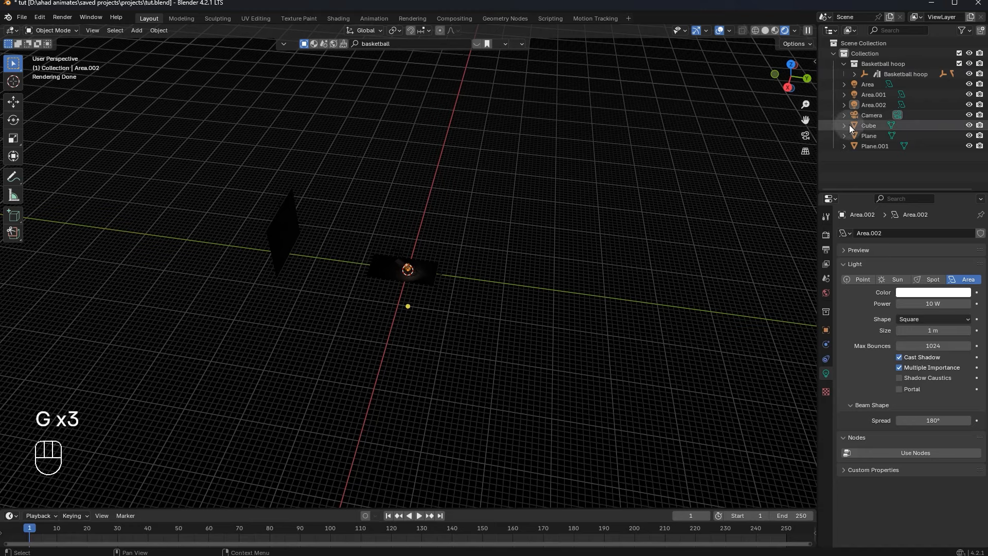
- Select the third area light and move it back toward the concrete wall
click(878, 104)
key(g)
key(g)
right_click(312, 245)
key(g)
right_click(101, 235)
key(g)
middle_click(515, 267)
click(351, 253)
- Shift the third area light to the side of the concrete wall and raise it
key(g)
middle_click(337, 340)
click(329, 377)
middle_drag(337, 319, 385, 309)
key(g)
middle_click(391, 273)
click(393, 249)
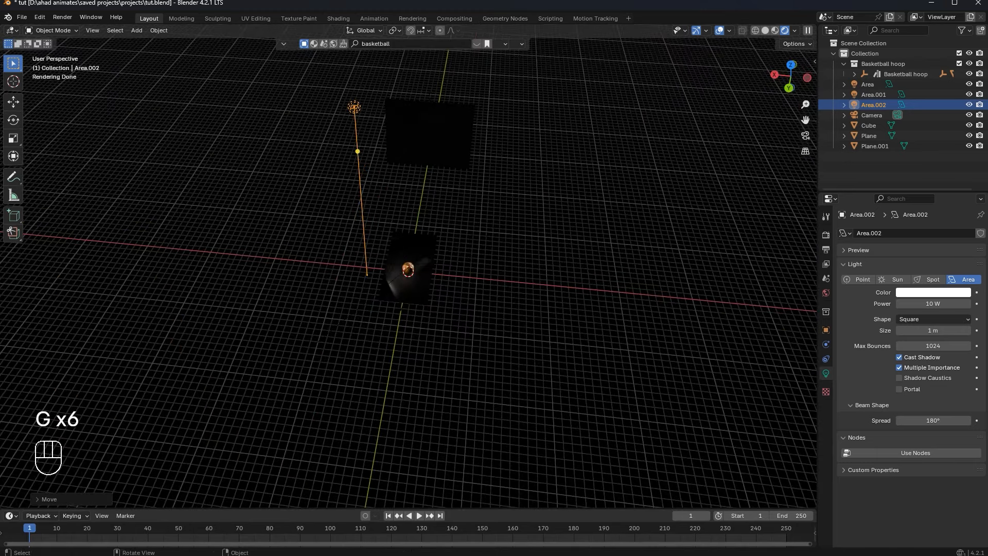
- Rotate the third area light toward the concrete wall and adjust its position
key(r)
right_click(509, 122)
key(r)
middle_click(505, 128)
click(575, 304)
middle_drag(540, 299, 577, 252)
key(g)
middle_click(598, 214)
click(599, 200)
- Enlarge the third area light into a large panel suited to the concrete wall
key(s)
click(819, 362)
key(s)
click(481, 197)
middle_drag(481, 198, 569, 203)
key(s)
middle_click(406, 202)
click(448, 199)
- Reposition the enlarged third area light and refine its rotation toward the wall and hoop
middle_drag(448, 199, 464, 233)
key(g)
middle_click(469, 231)
click(472, 232)
key(r)
middle_click(473, 232)
click(437, 206)
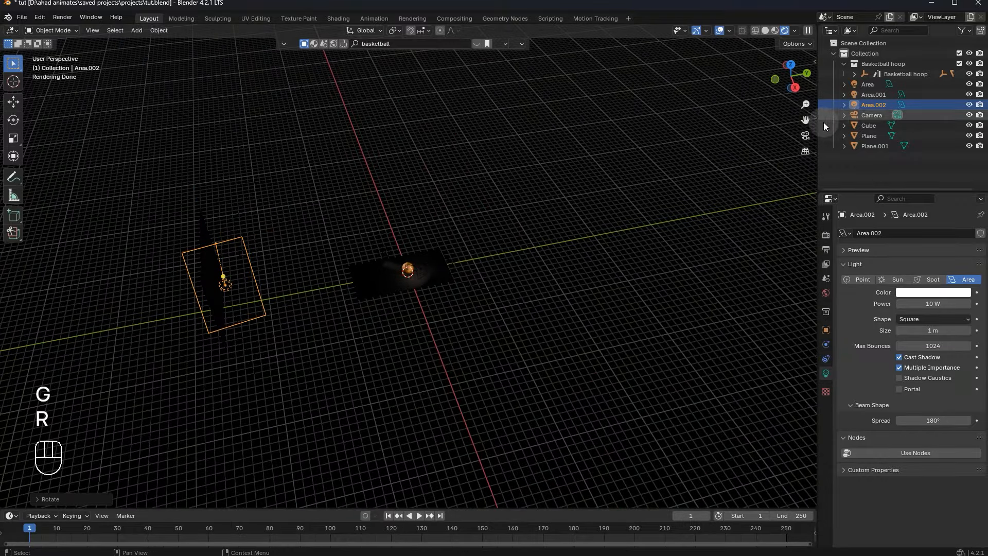
- In the camera view, set the third area light's spread to 35° and power to 350 W
click(806, 135)
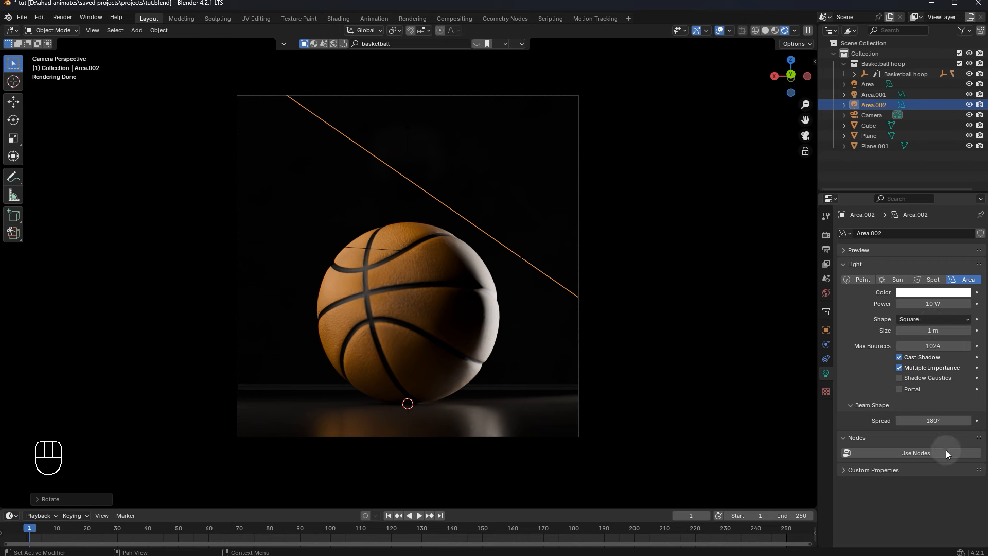
mouse_move(945, 419)
mouse_down()
mouse_move(922, 419)
mouse_move(948, 420)
mouse_up()
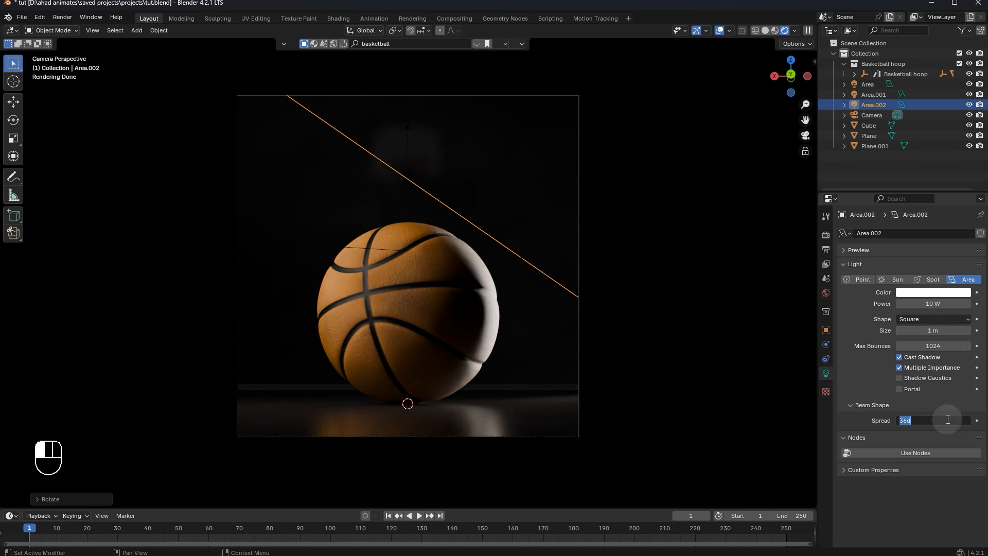
mouse_move(933, 303)
mouse_down()
mouse_move(957, 304)
mouse_move(926, 304)
mouse_up()
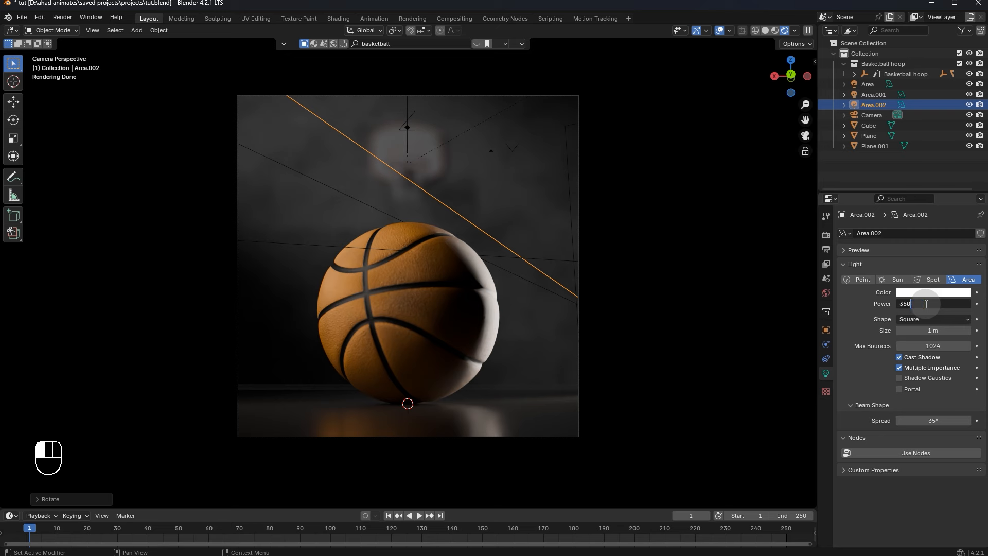
text(350)
key(Return)
- Color the third area light pale blue with hue 0.592 and saturation 0.588
click(935, 292)
click(916, 173)
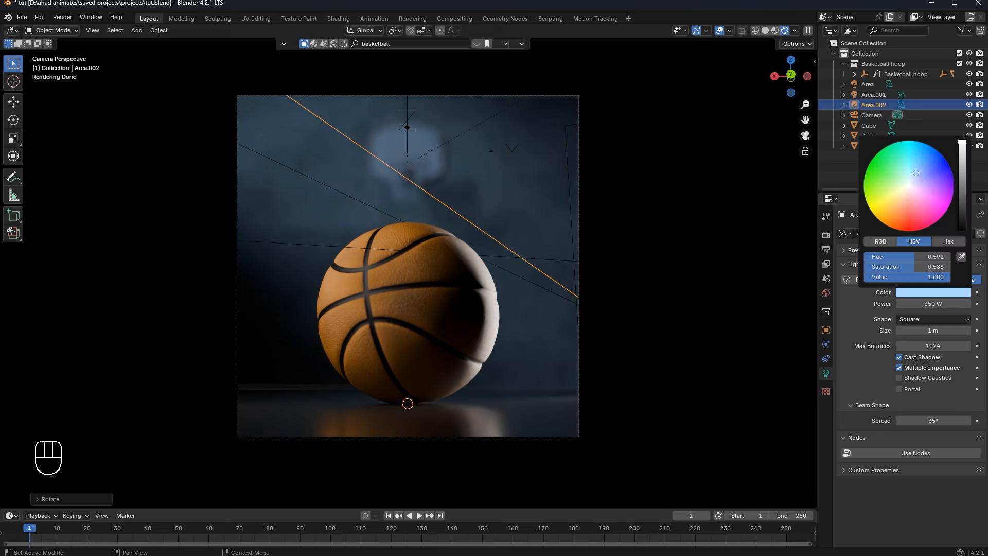
key(g)
right_click(613, 276)
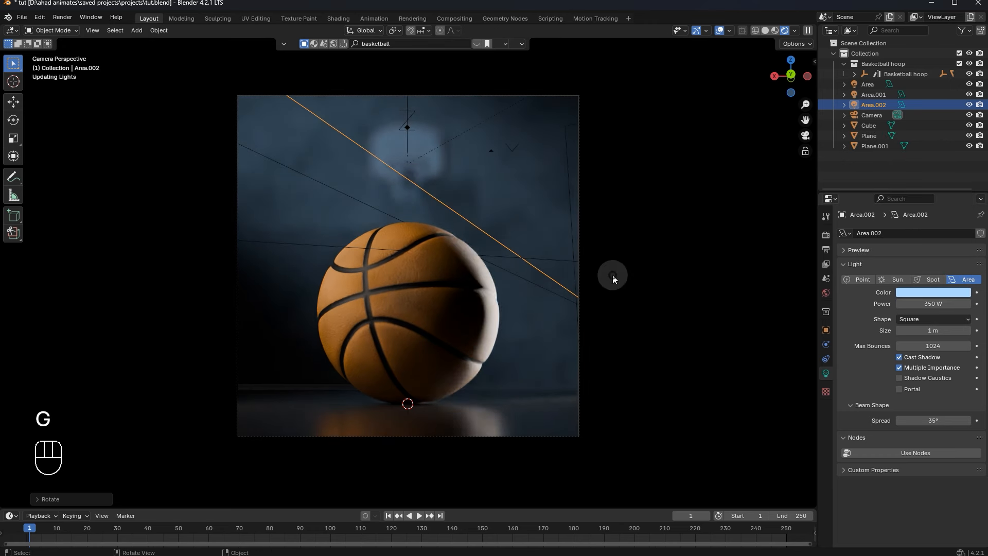
- Rotate the third area light further across the wall and set its spread to 30°
key(r)
click(598, 306)
drag(941, 418, 896, 416)
click(933, 416)
text(45)
key(Return)
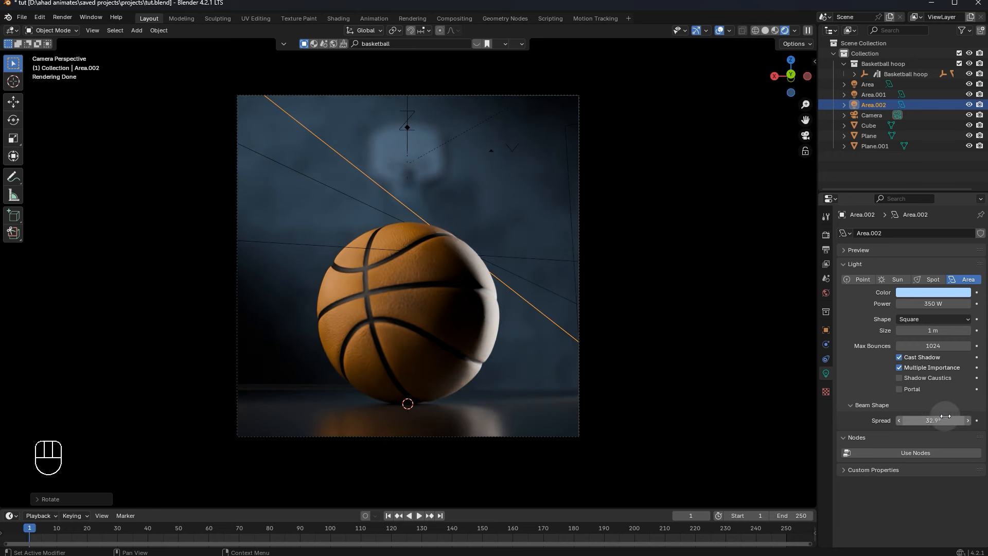
key(Return)
- Save the basketball scene file
right_click(390, 355)
right_click(515, 276)
key(ctrl+s)
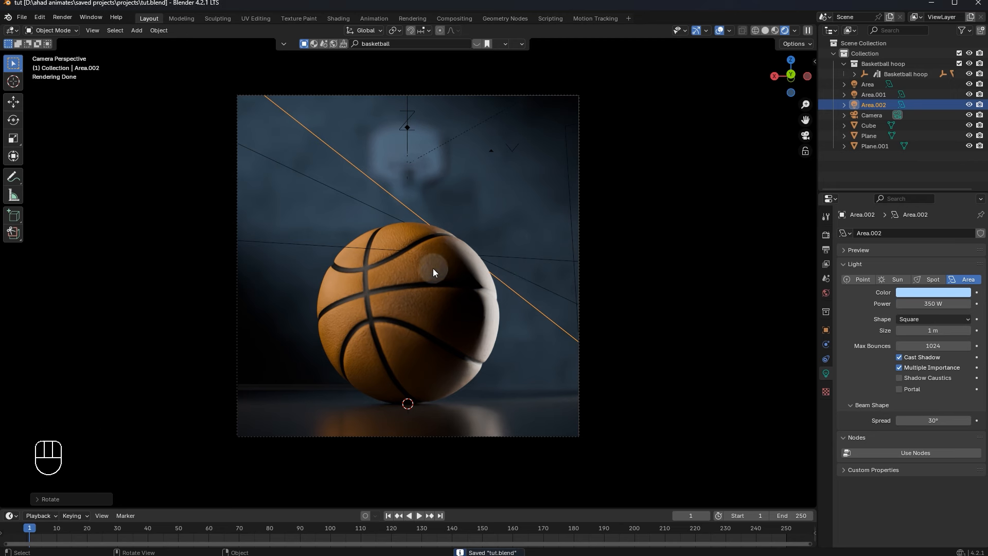
- Examine the lighting on the basketball, hoop and wall in the rendered camera view
scroll(542, 236, up, 2)
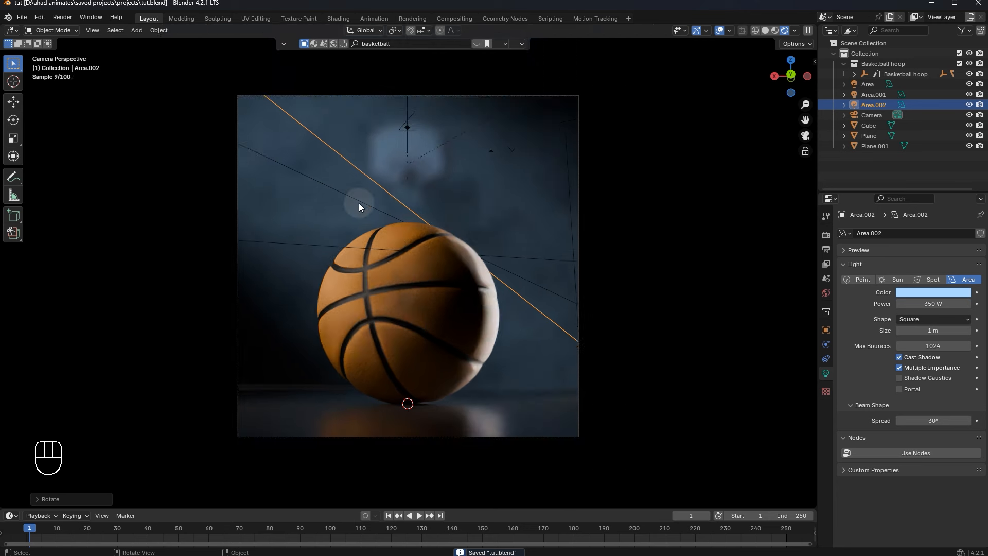
scroll(359, 203, down, 2)
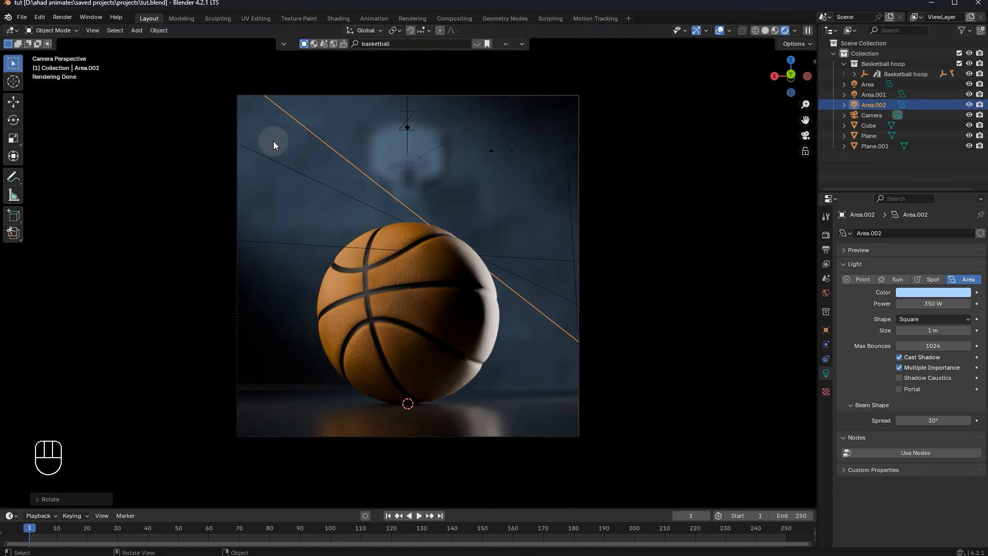
scroll(434, 199, up, 2)
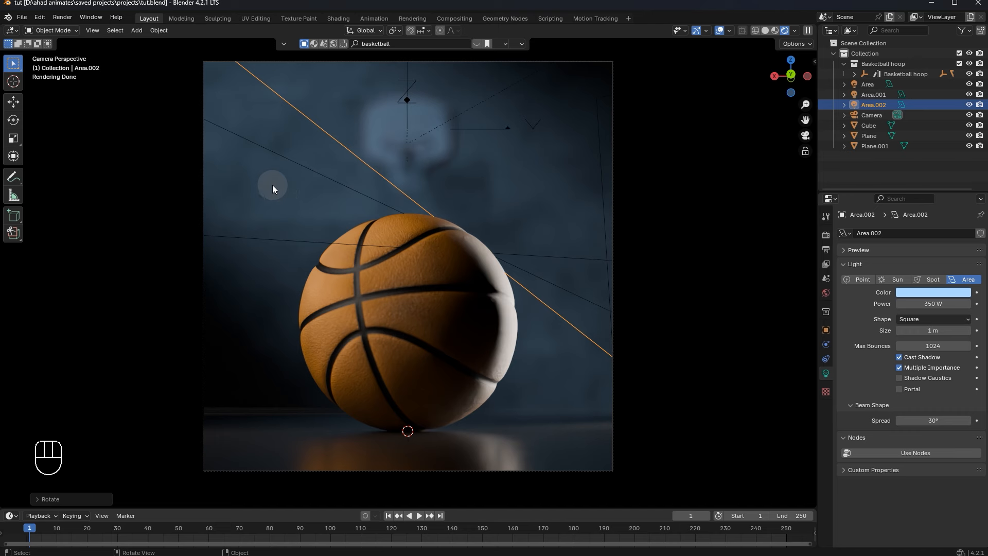
scroll(494, 134, up, 1)
scroll(702, 217, down, 1)
scroll(754, 225, down, 1)
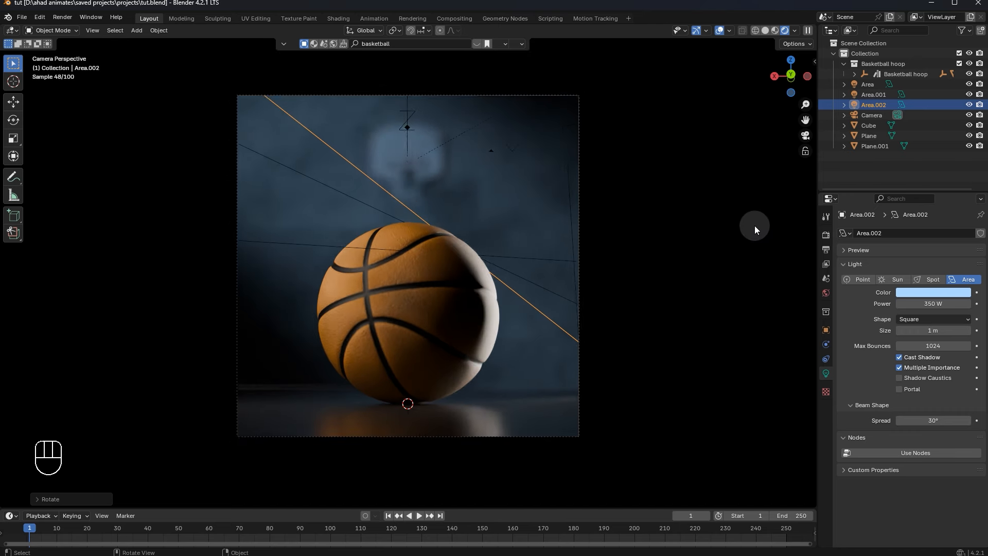
scroll(755, 225, up, 1)
- Review the Cycles sampling settings, including the maximum samples for the final render
click(826, 235)
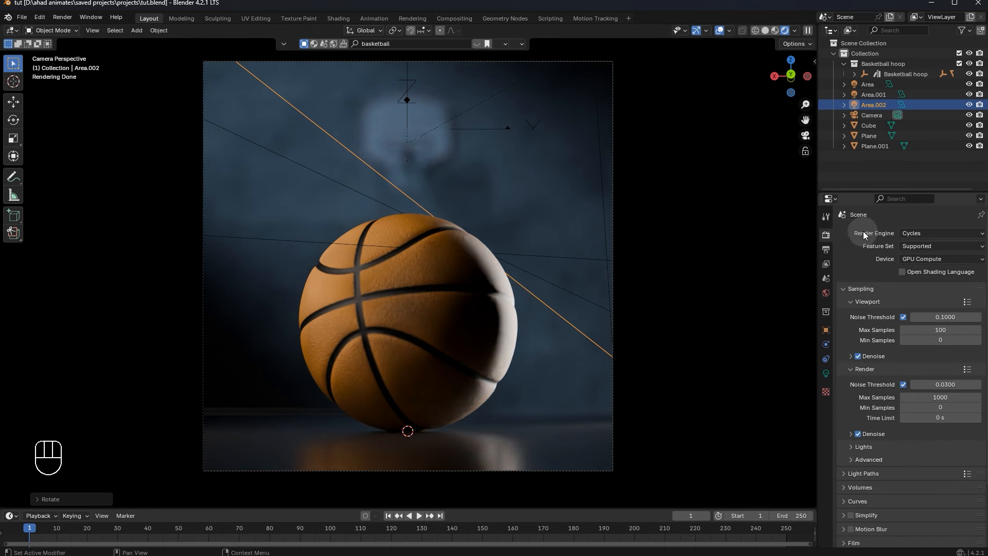
scroll(865, 232, down, 2)
scroll(869, 234, up, 1)
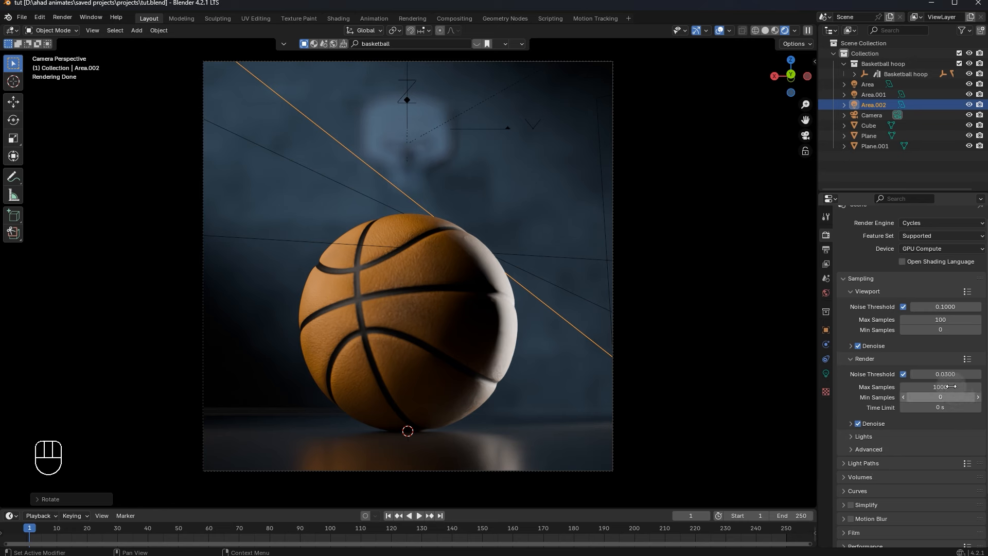
click(959, 383)
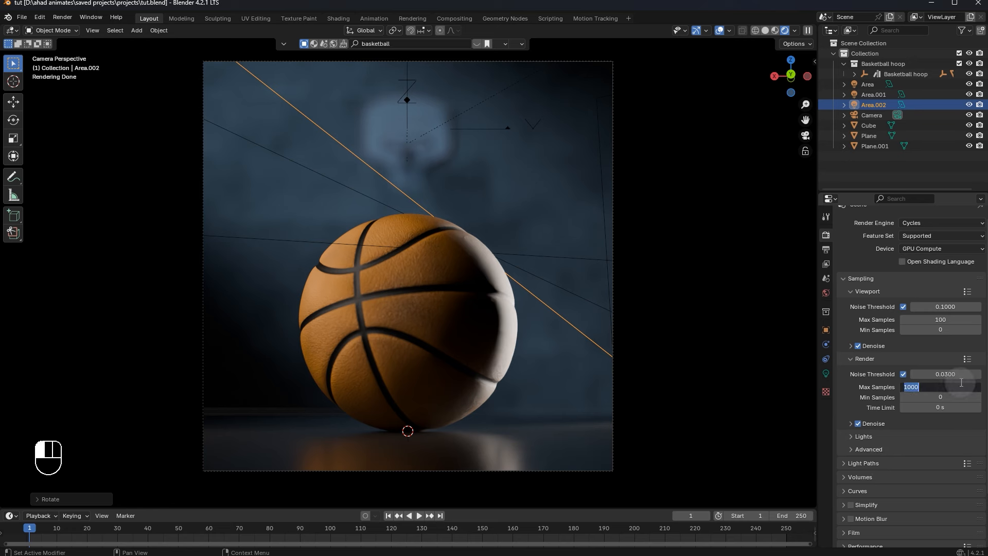
click(735, 382)
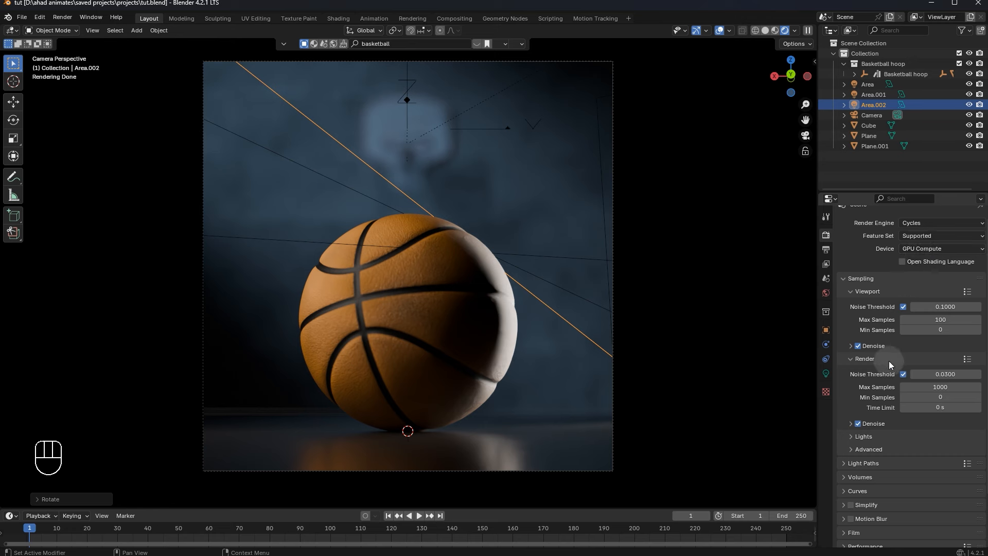
- Toggle the Use GPU option of the final render's denoiser
click(851, 424)
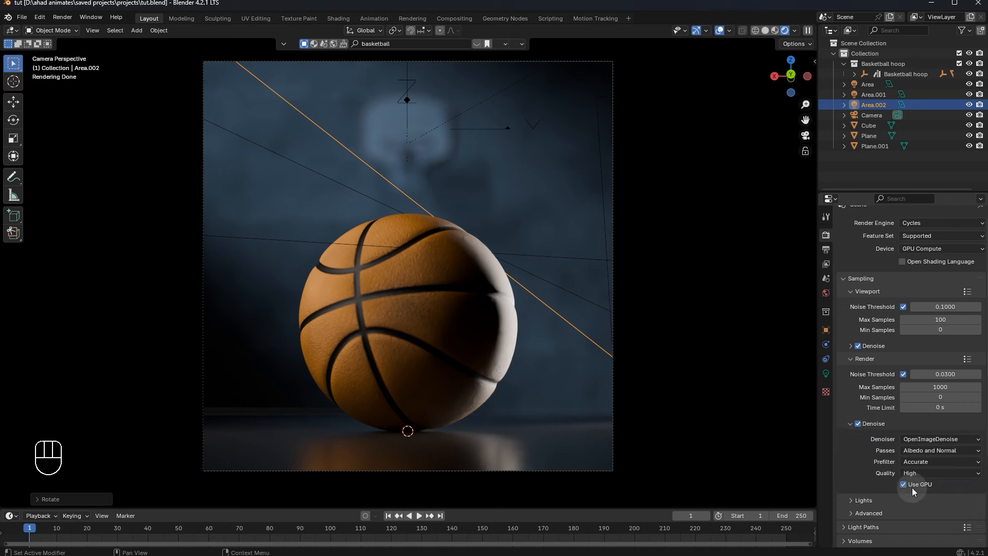
click(903, 484)
click(850, 423)
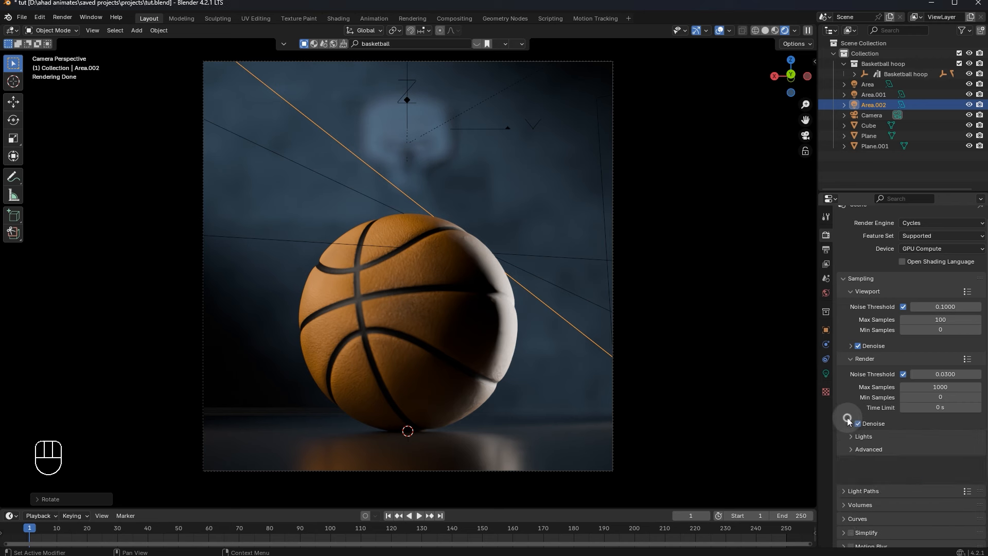
- Review the light path bounce limits and the performance settings, including tiling and persistent data
scroll(851, 415, down, 3)
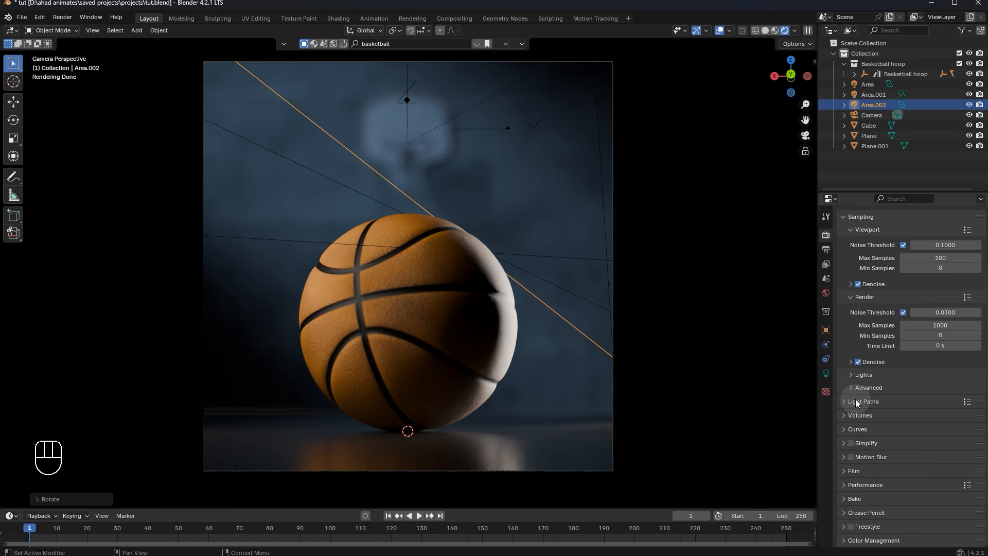
click(850, 400)
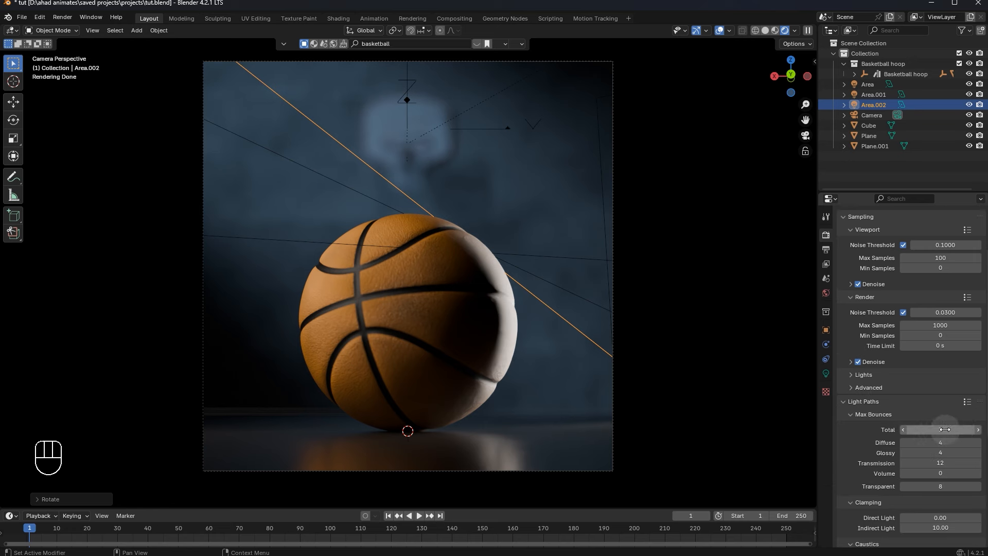
click(866, 401)
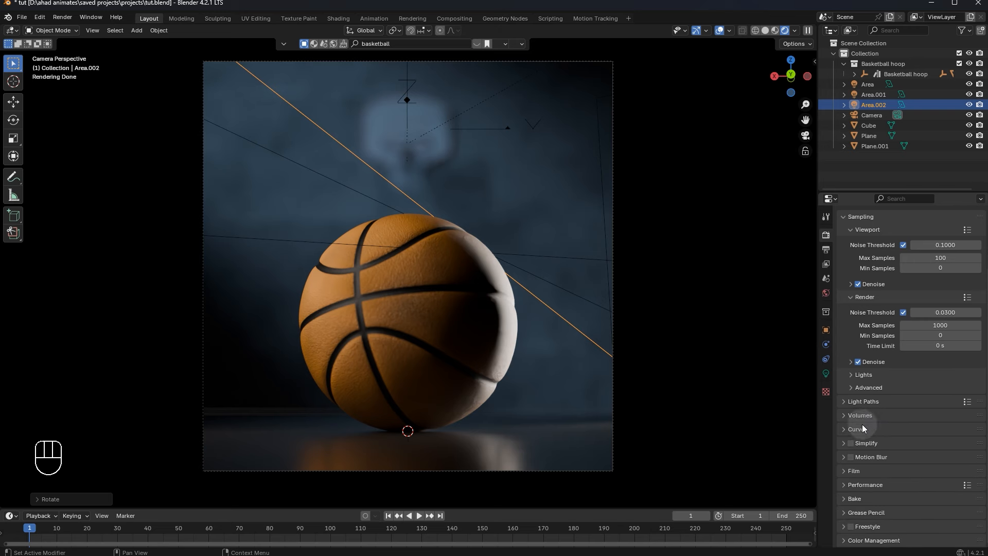
click(856, 484)
scroll(857, 474, down, 2)
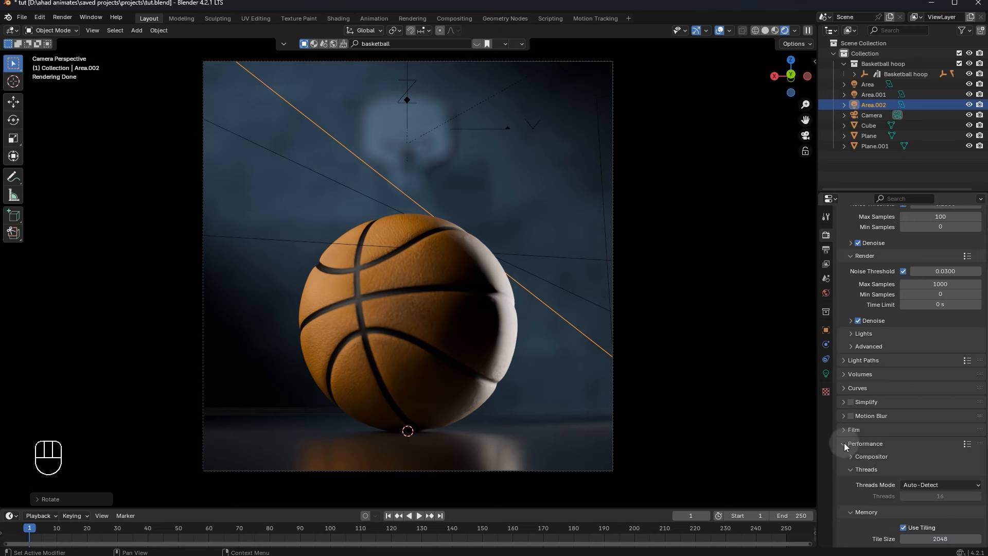
scroll(912, 515, down, 5)
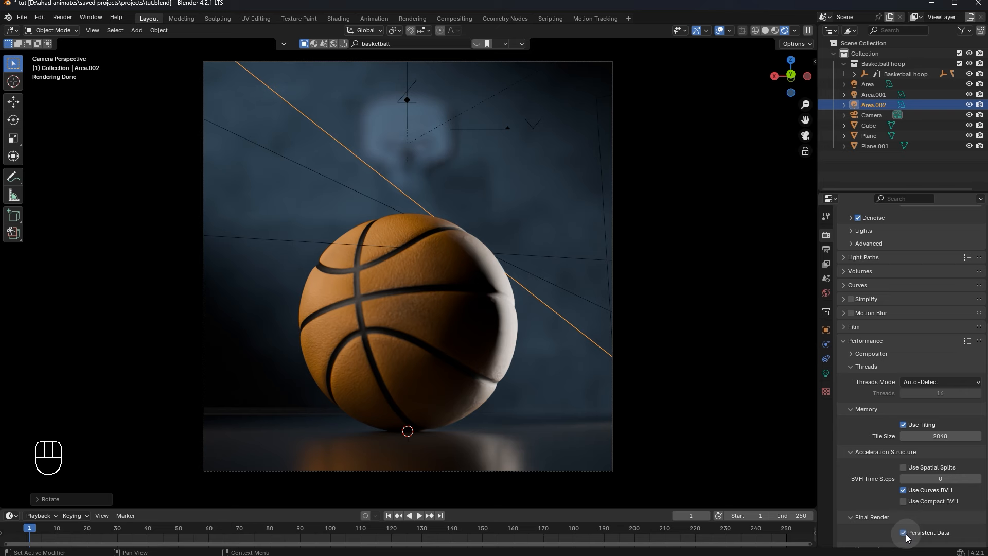
click(858, 341)
- Try the Standard view transform in color management, and settle on Khronos PBR Neutral
click(870, 540)
scroll(869, 536, down, 5)
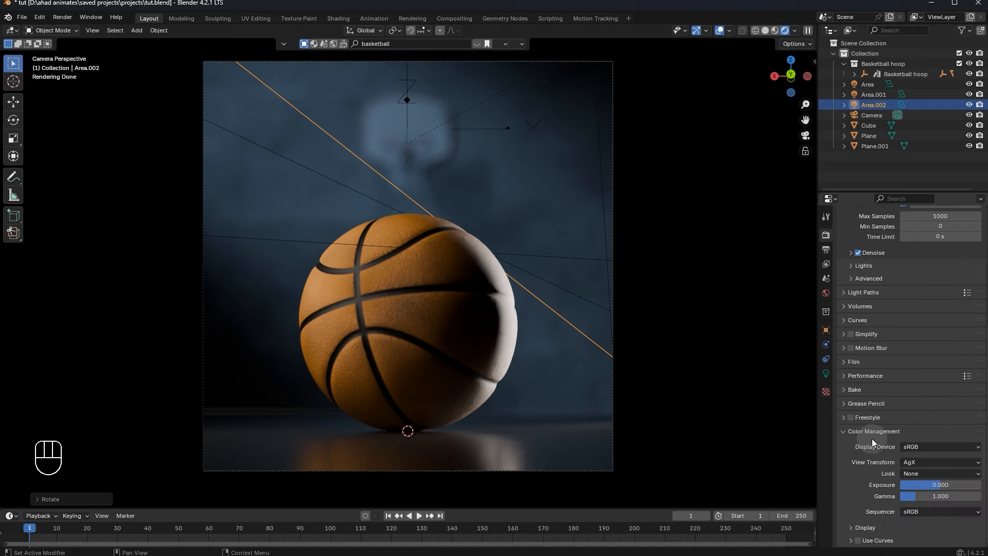
click(910, 464)
click(920, 461)
click(927, 475)
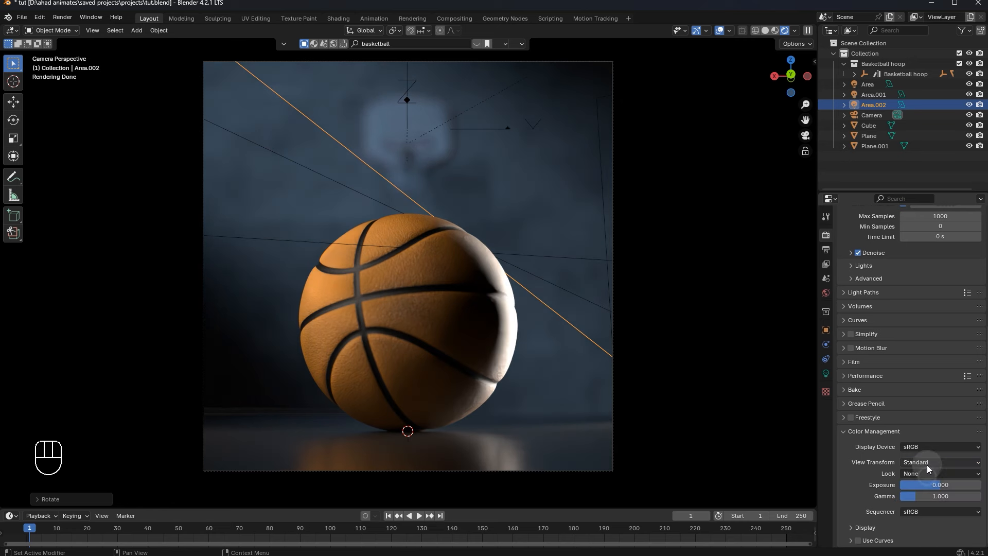
click(930, 462)
click(932, 484)
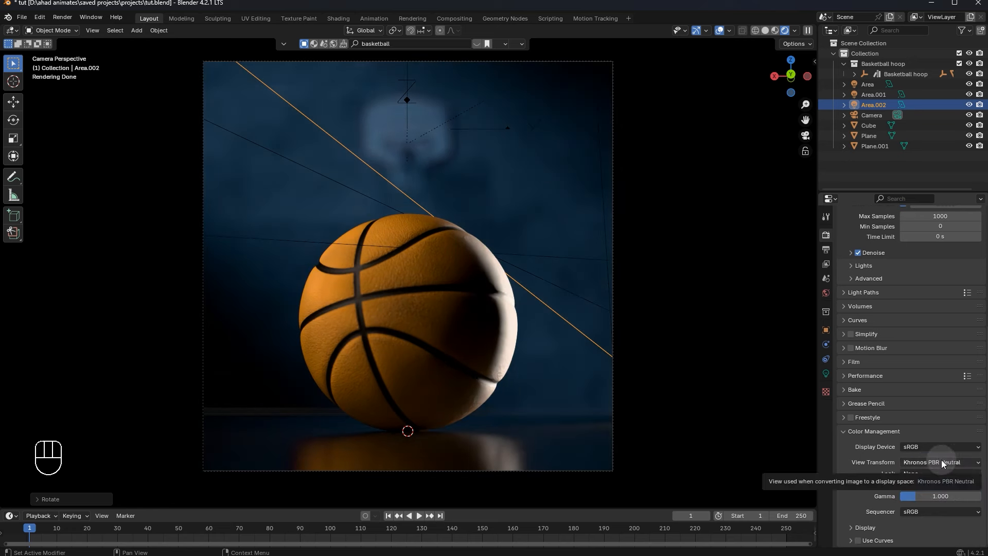
click(941, 462)
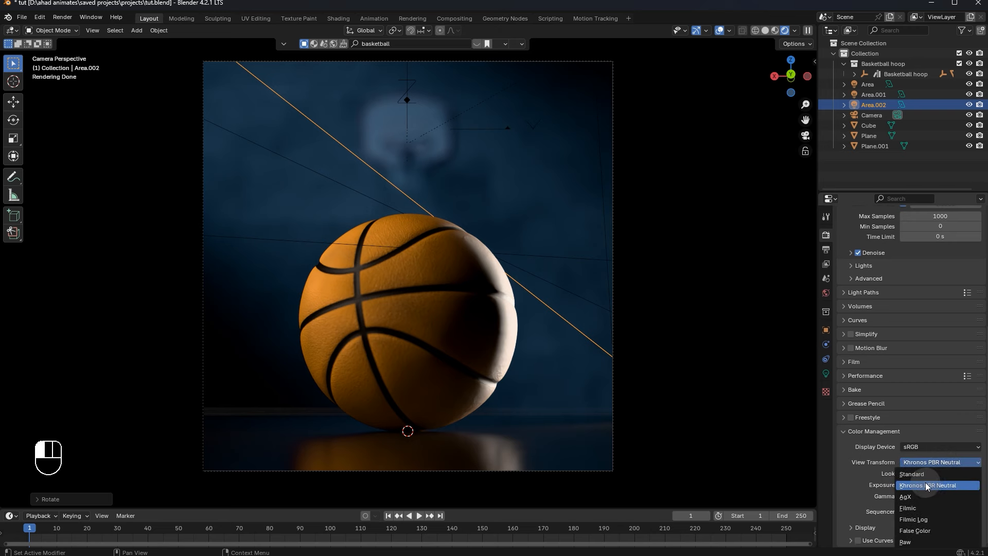
click(931, 484)
- Open the contrast look choices for the scene's color management
click(917, 473)
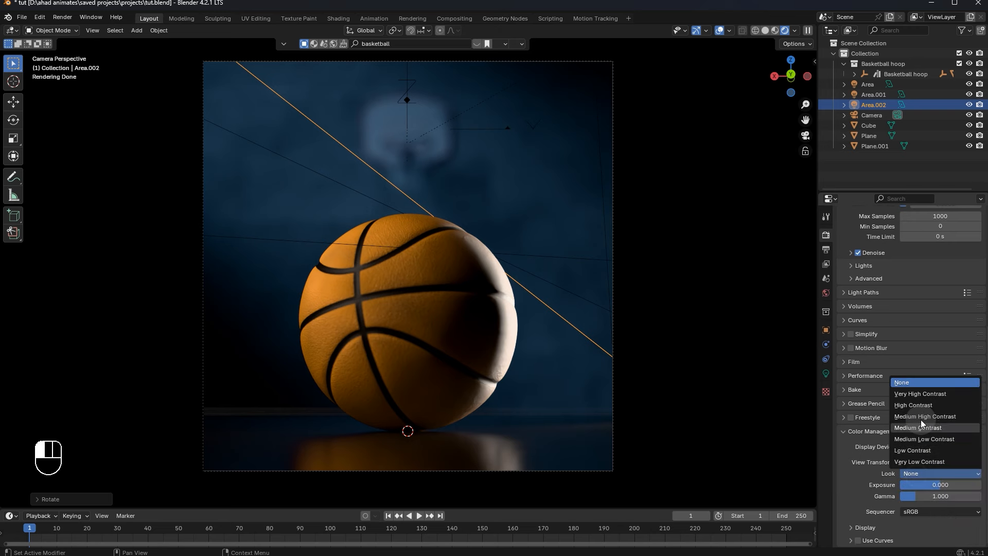